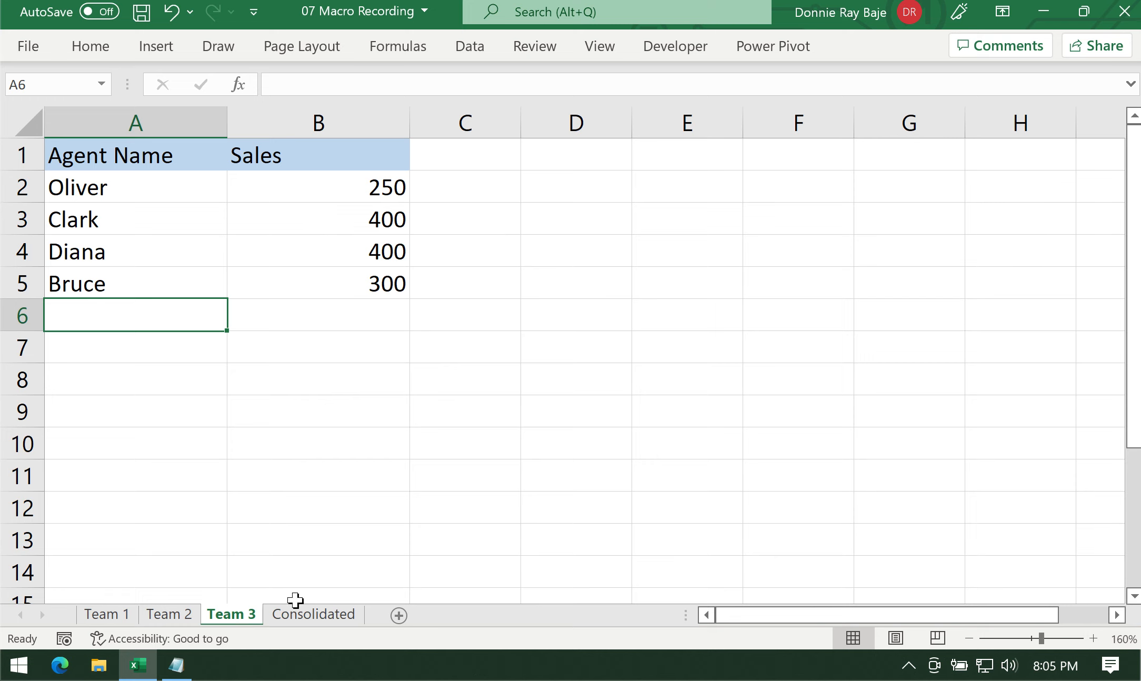
# Open the Consolidated sheet and verify in the ribbon customization options that the Developer tab is enabled.
pyautogui.click(328, 619)
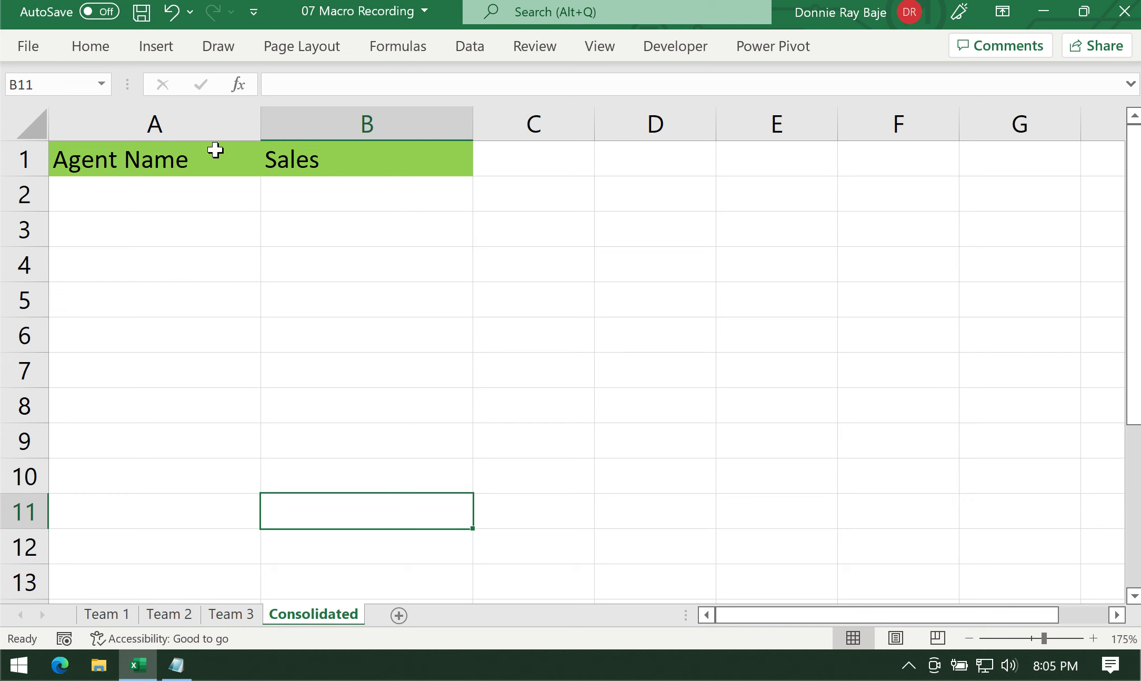
pyautogui.click(672, 49)
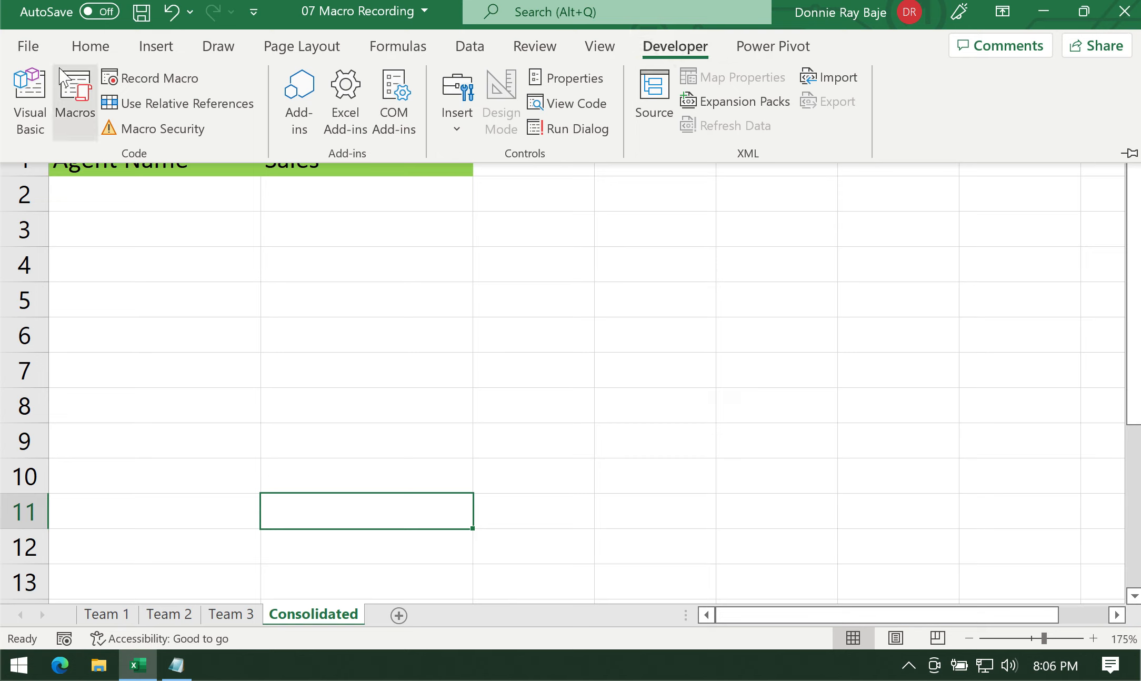
pyautogui.click(33, 48)
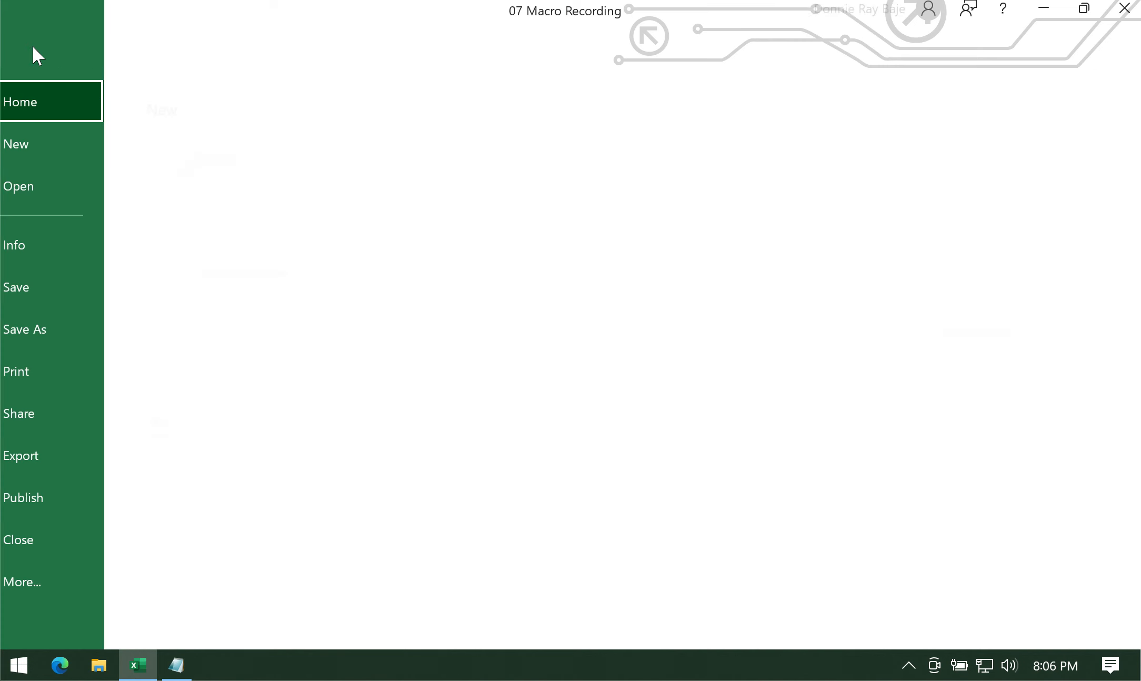
pyautogui.click(30, 54)
pyautogui.click(32, 45)
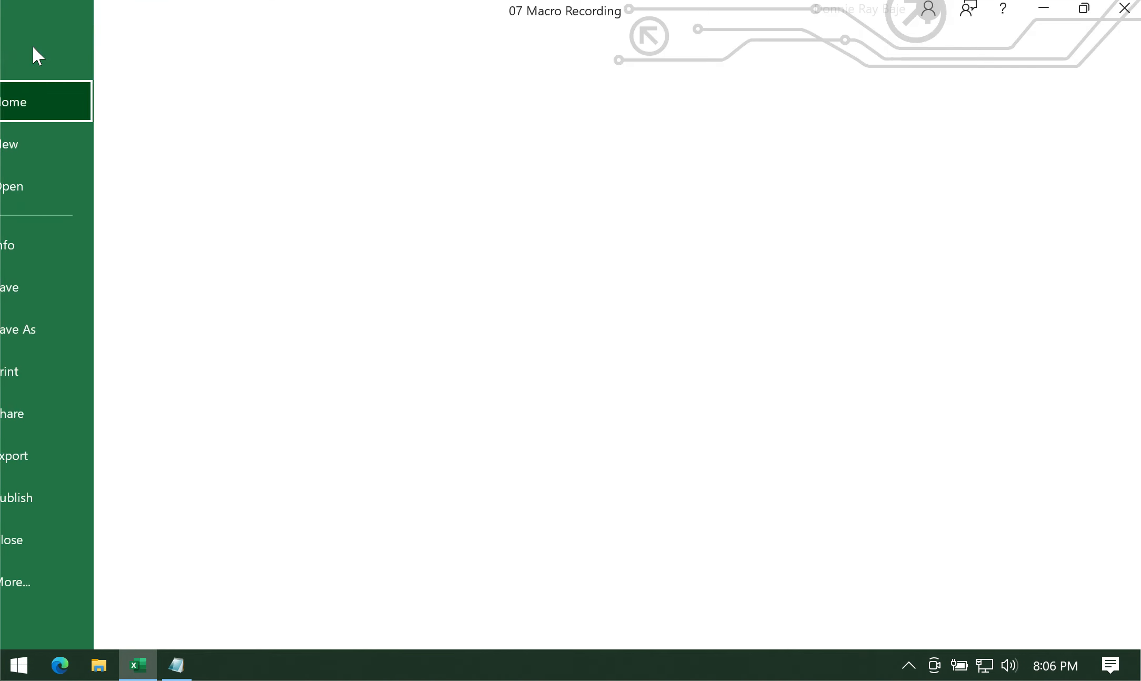
pyautogui.click(62, 581)
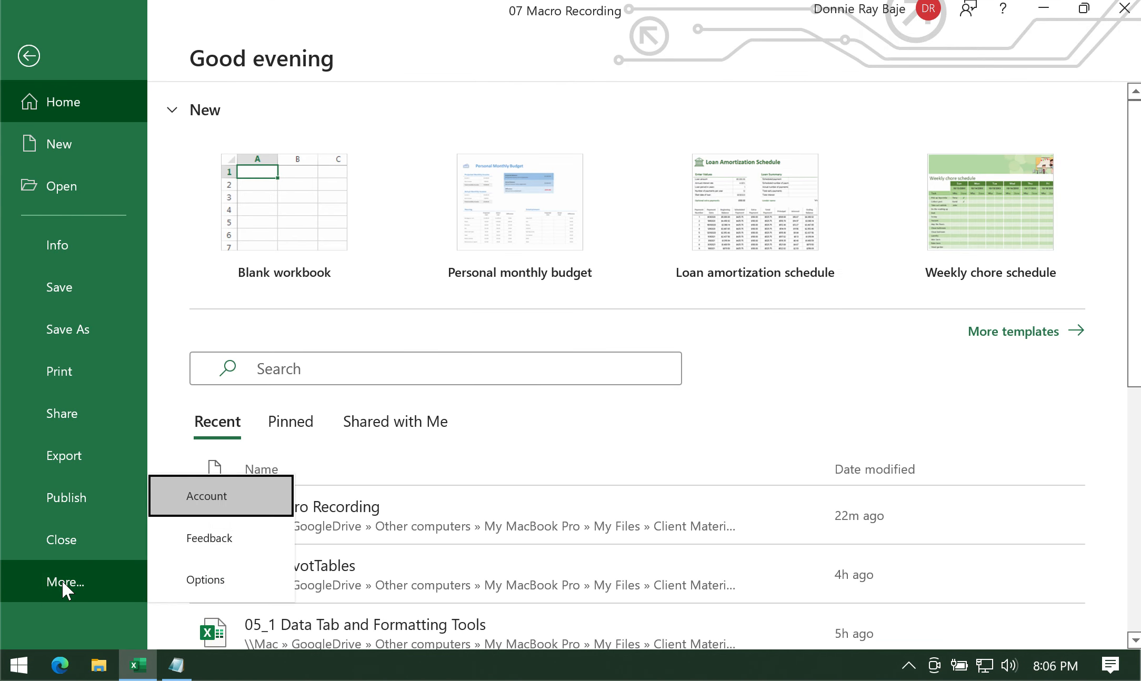
pyautogui.click(228, 586)
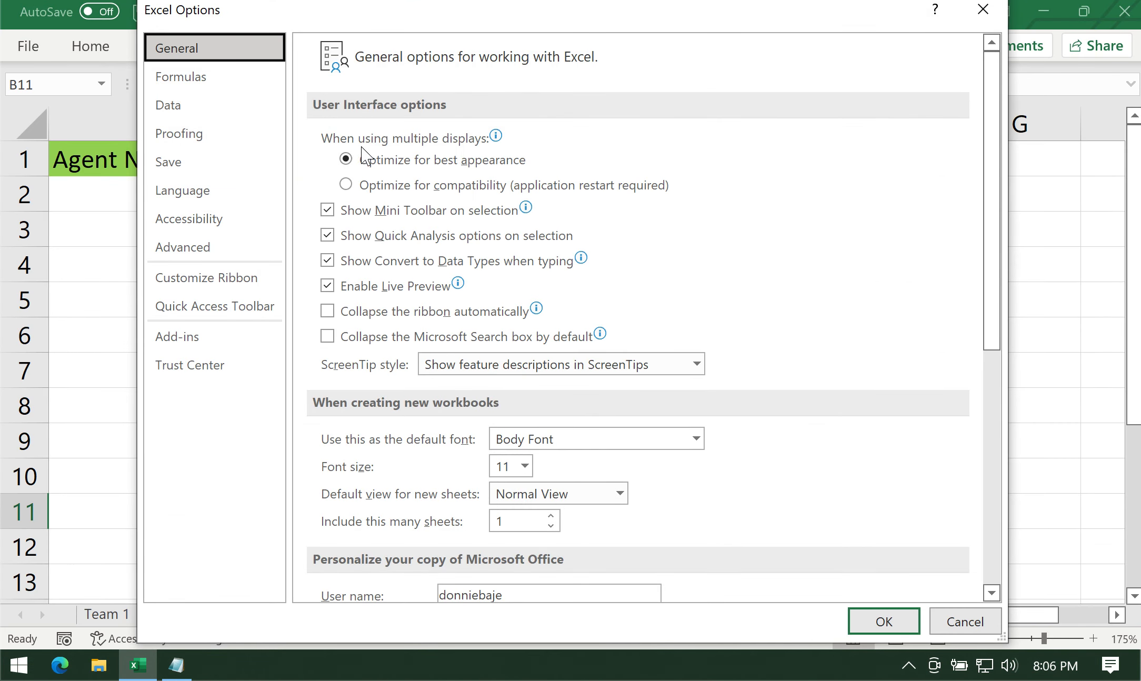
pyautogui.click(244, 21)
pyautogui.moveTo(243, 21); pyautogui.dragTo(246, 27)
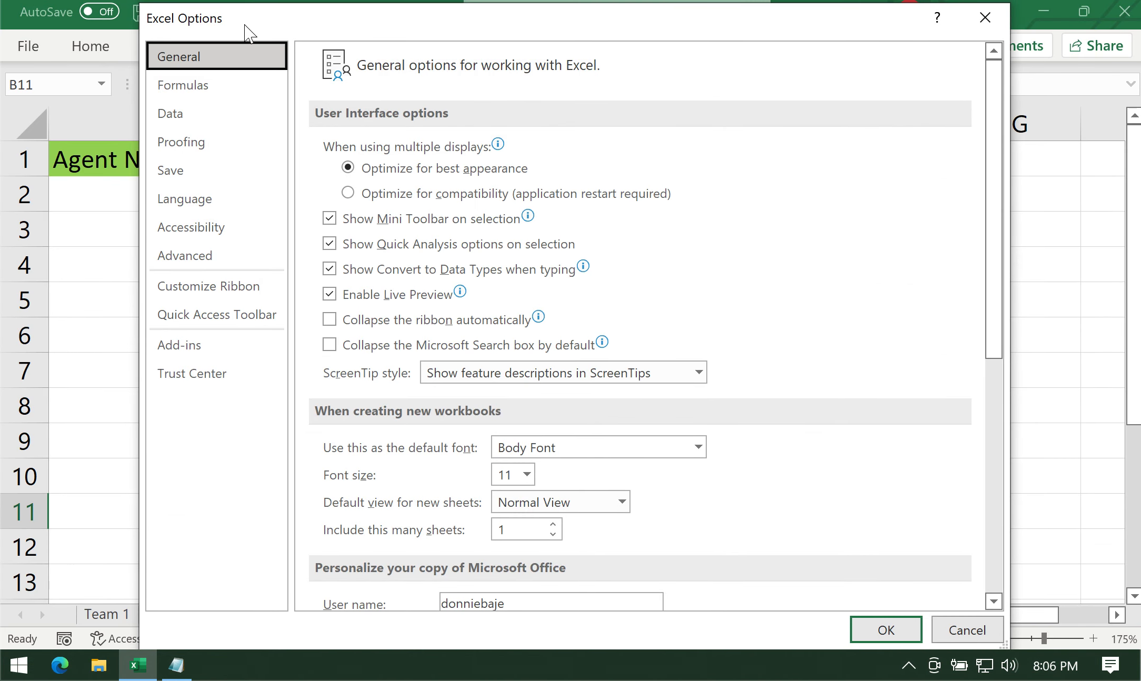
pyautogui.click(259, 300)
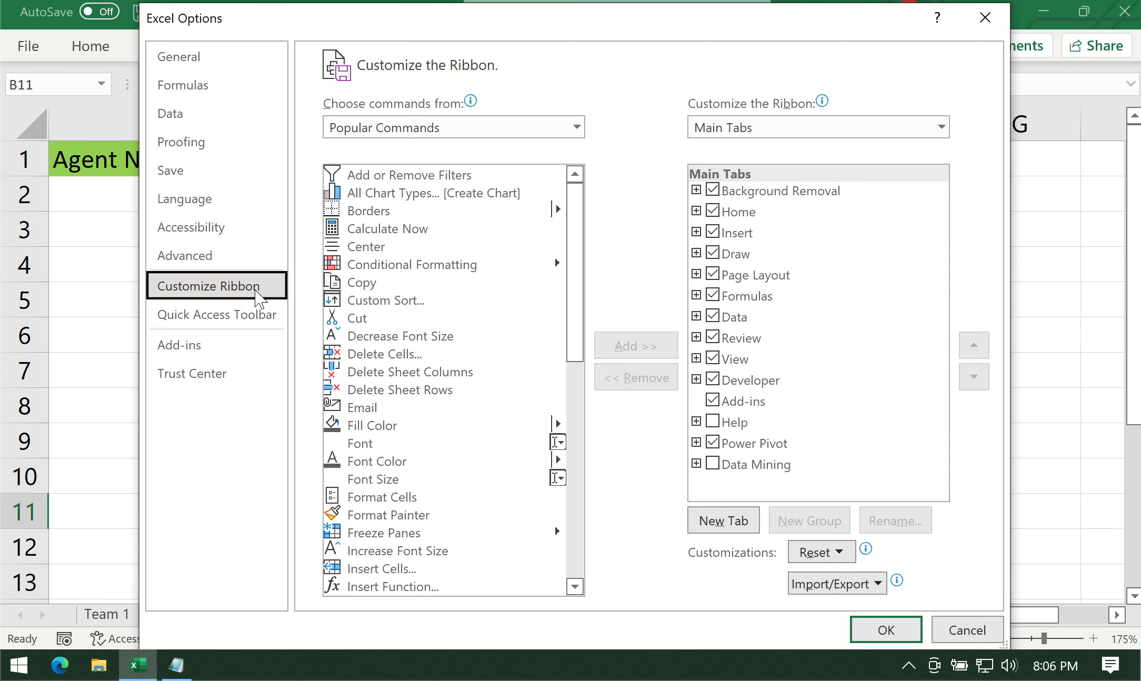
pyautogui.click(774, 380)
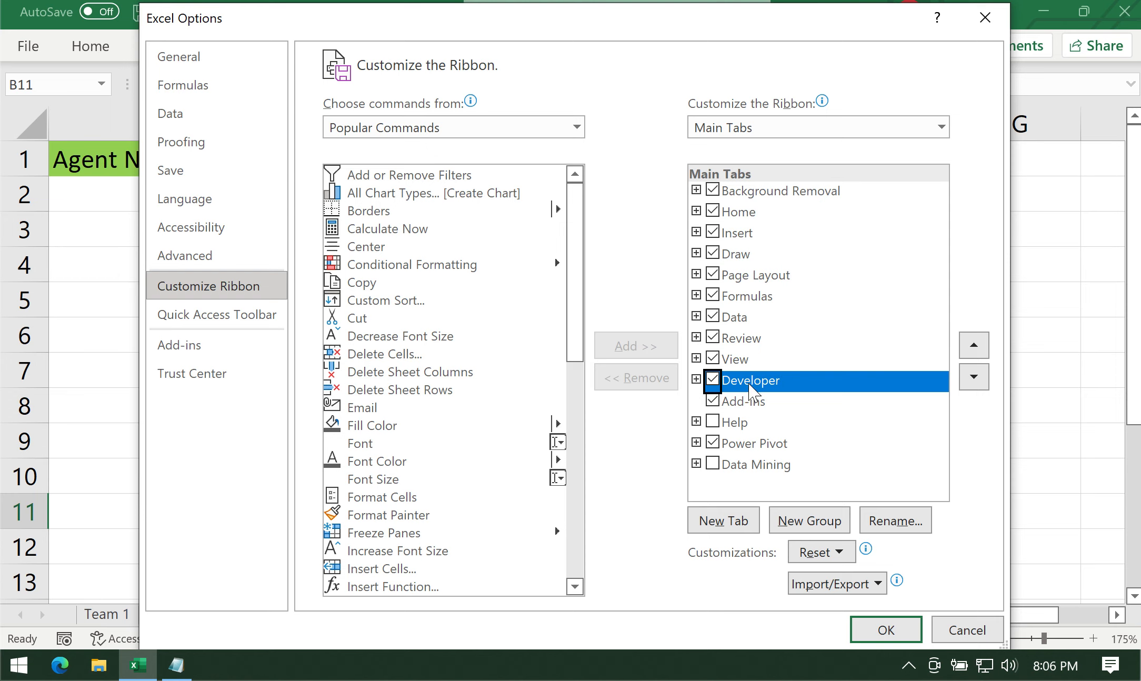
pyautogui.click(912, 636)
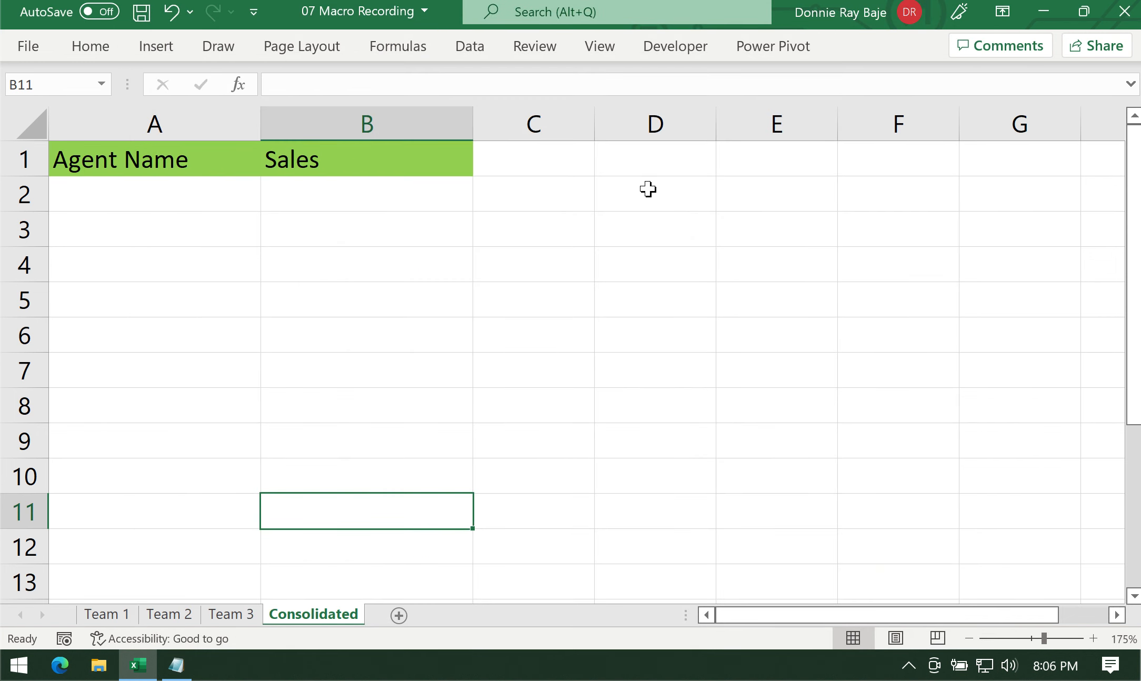
pyautogui.click(676, 51)
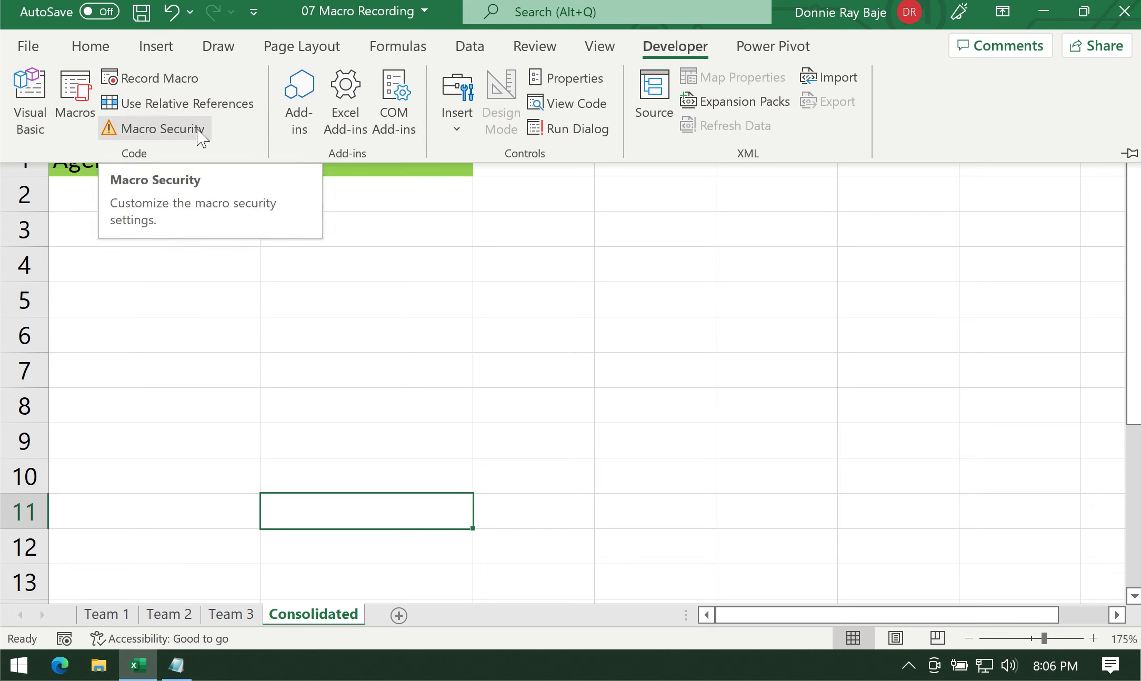
pyautogui.click(542, 255)
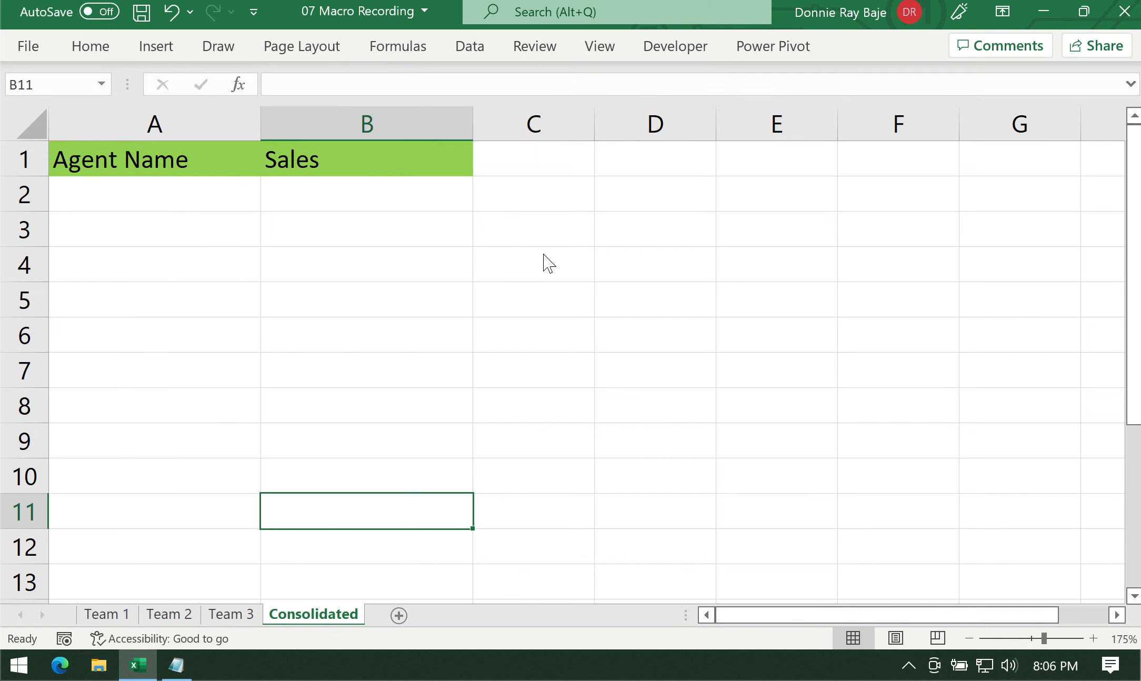
pyautogui.click(697, 48)
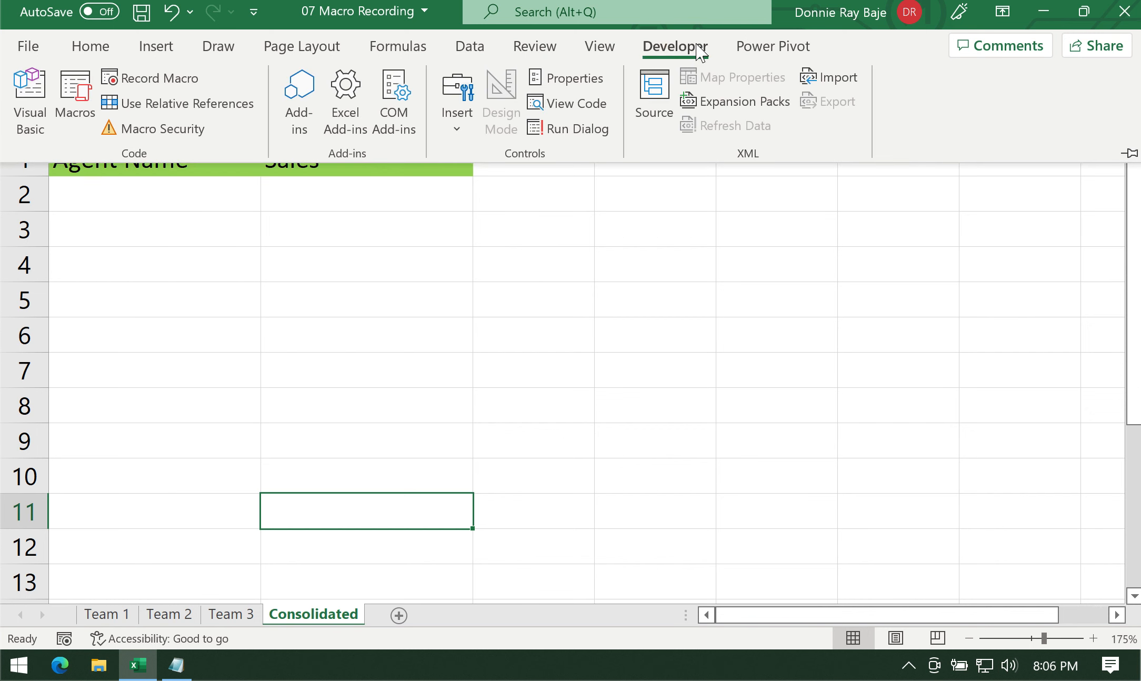
pyautogui.click(517, 249)
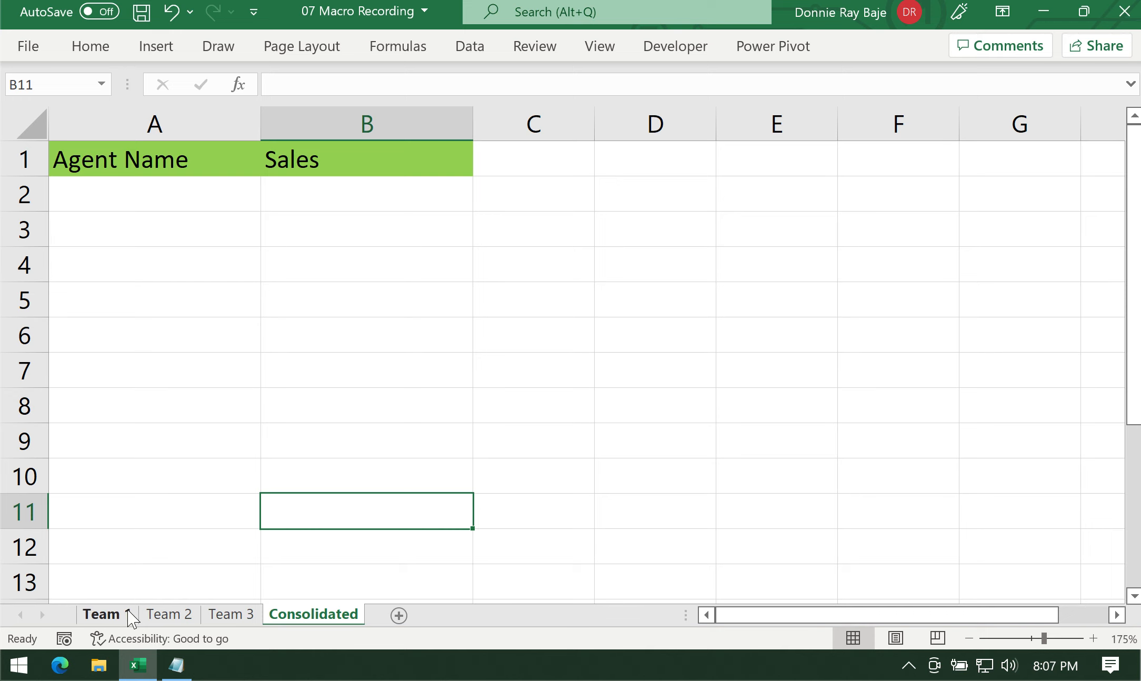
# Set cell A1 as the active cell on the Team 1, Team 2, Team 3 and Consolidated sheets, rechecking each and ending on Consolidated.
pyautogui.click(103, 614)
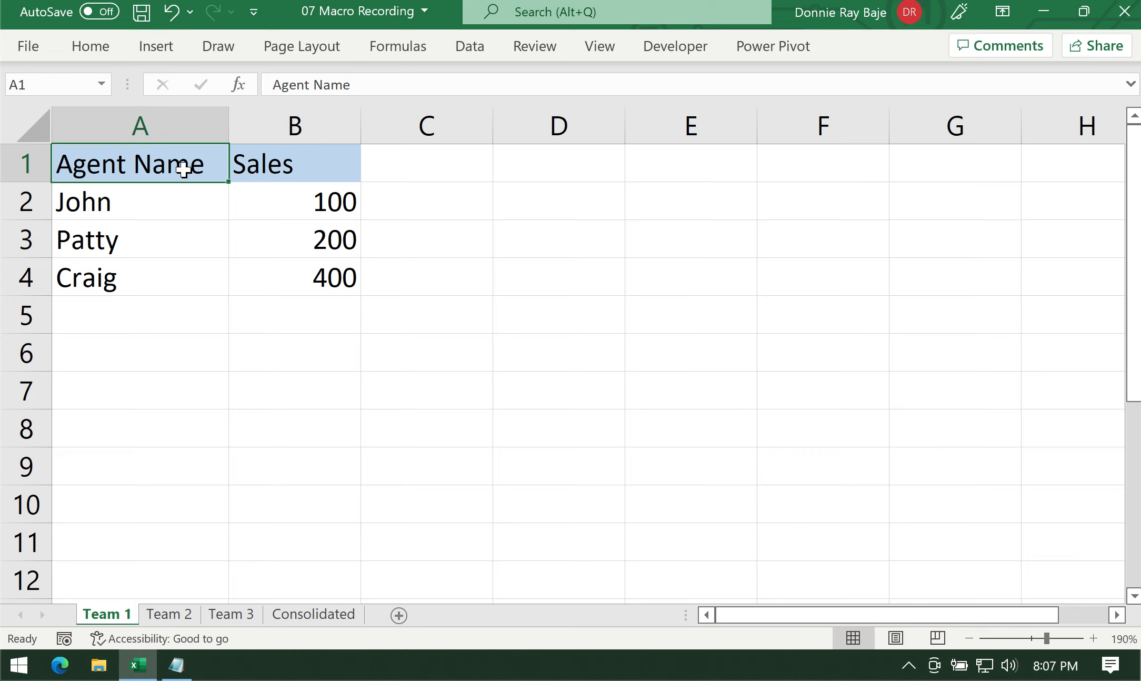
pyautogui.click(168, 614)
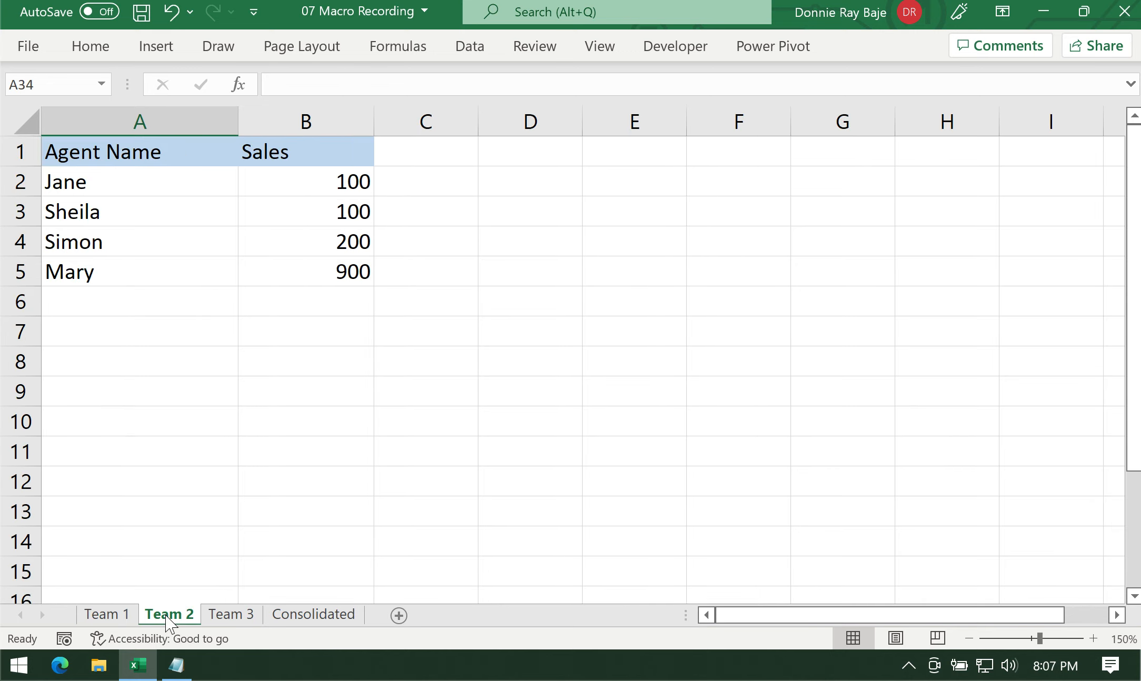
pyautogui.click(150, 158)
pyautogui.click(232, 615)
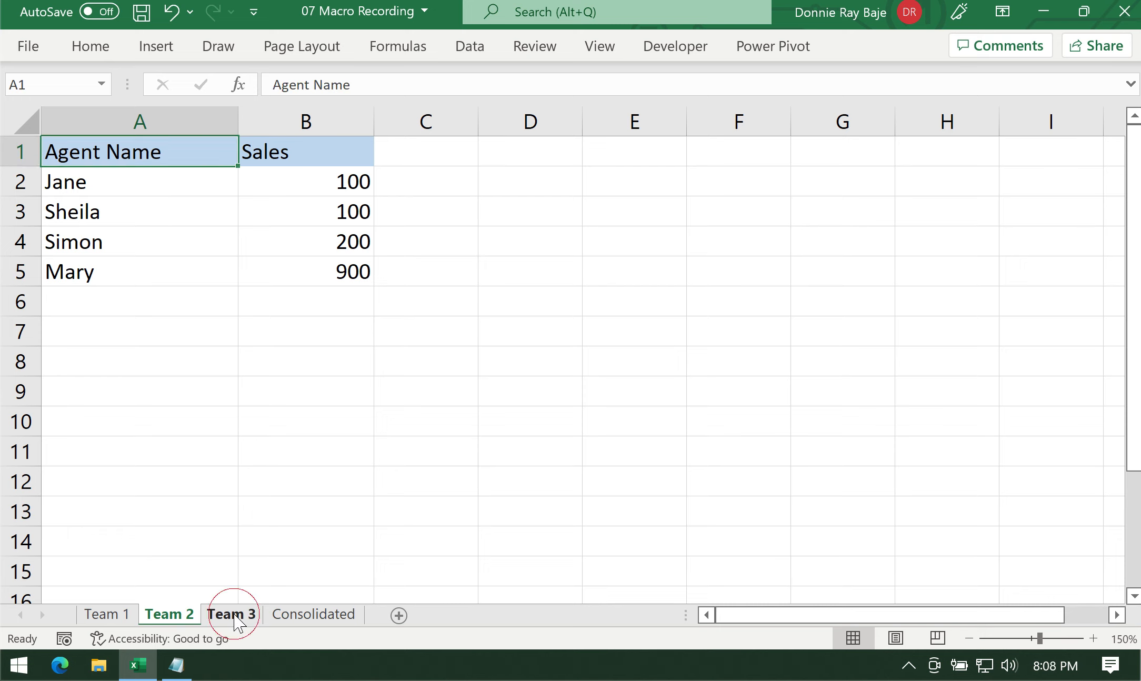
pyautogui.click(176, 153)
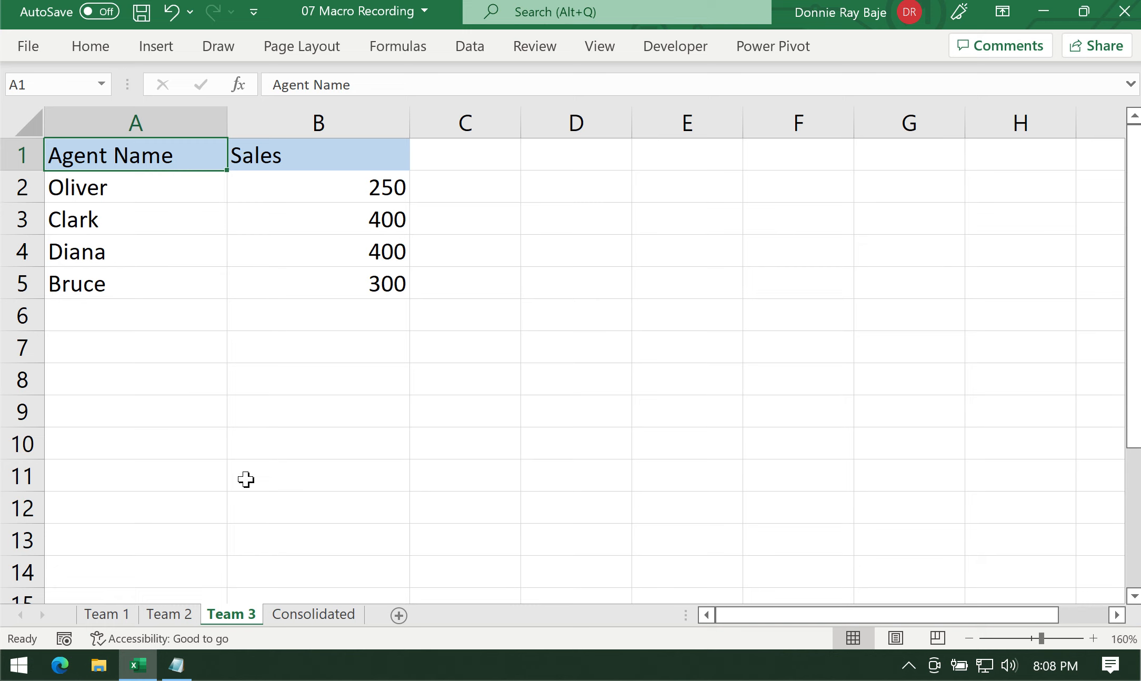
pyautogui.click(332, 621)
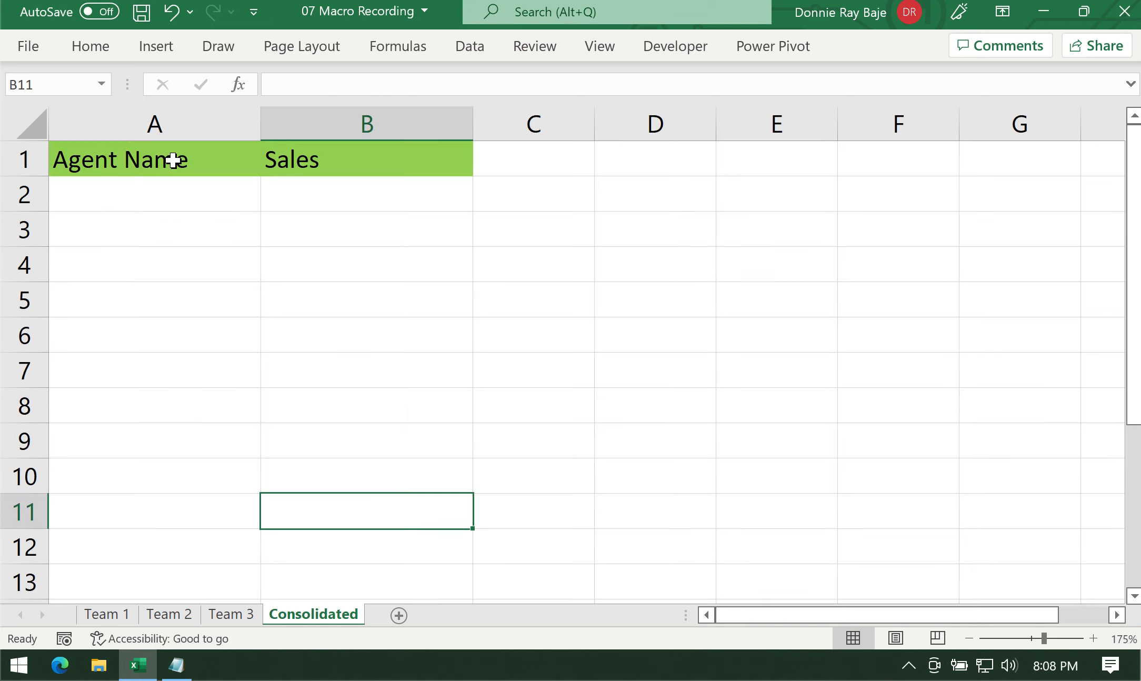
pyautogui.click(174, 160)
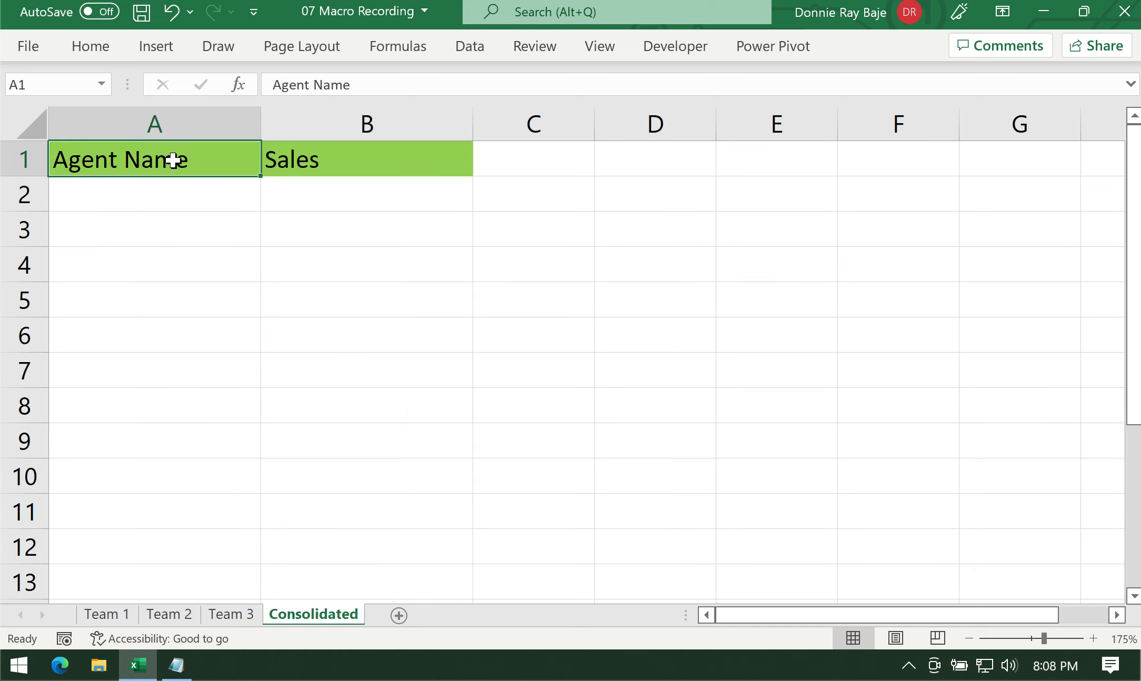
pyautogui.click(116, 614)
pyautogui.click(185, 616)
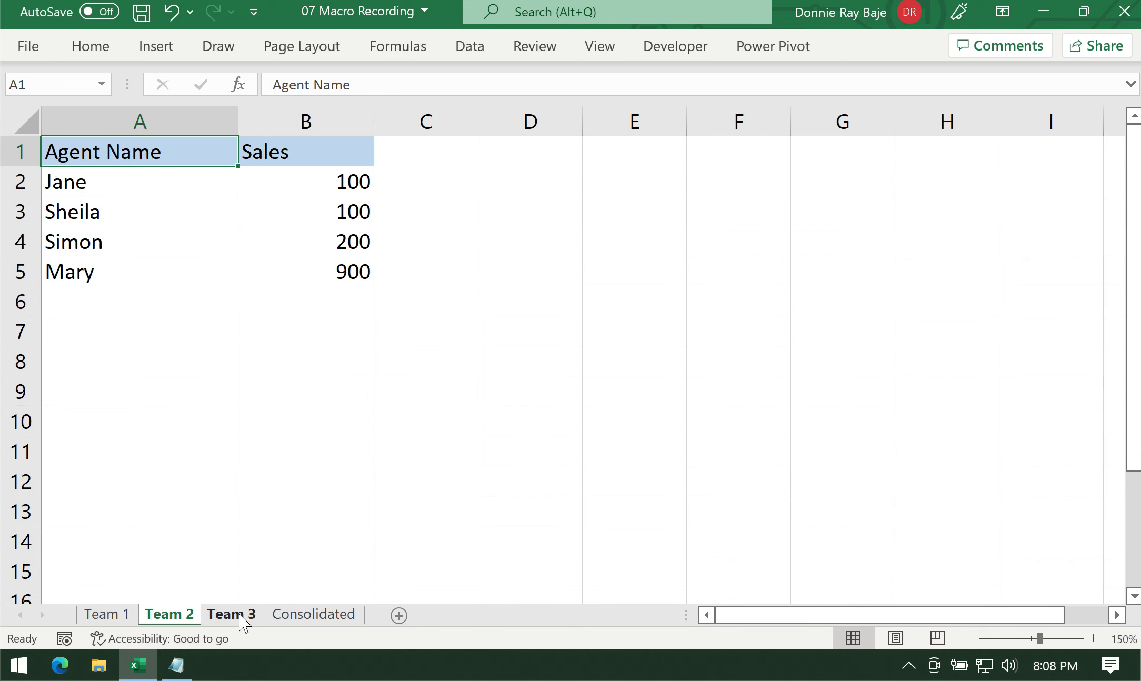
pyautogui.click(240, 616)
pyautogui.click(310, 617)
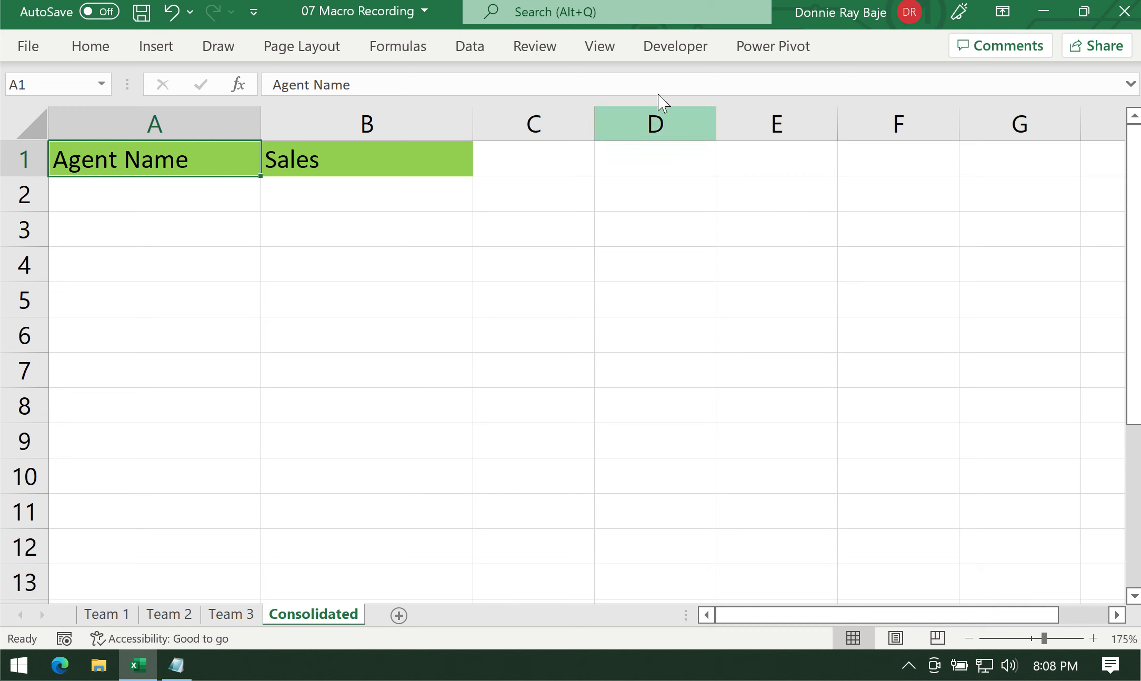
# Turn on relative references for macro recording.
pyautogui.click(669, 51)
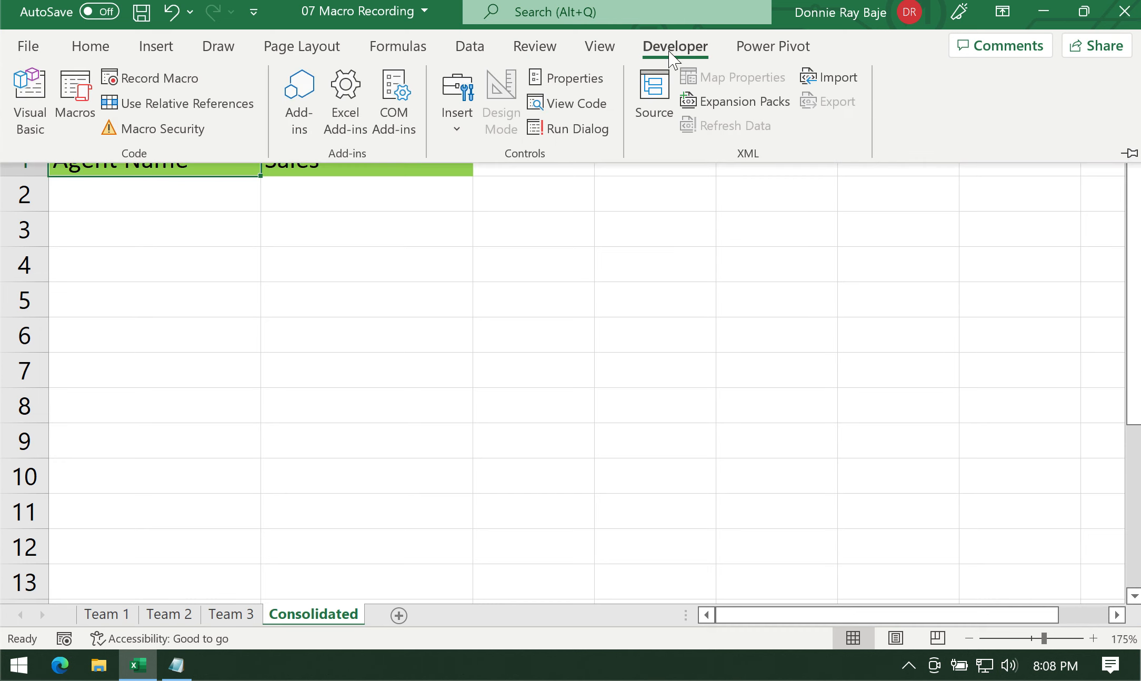
pyautogui.click(213, 110)
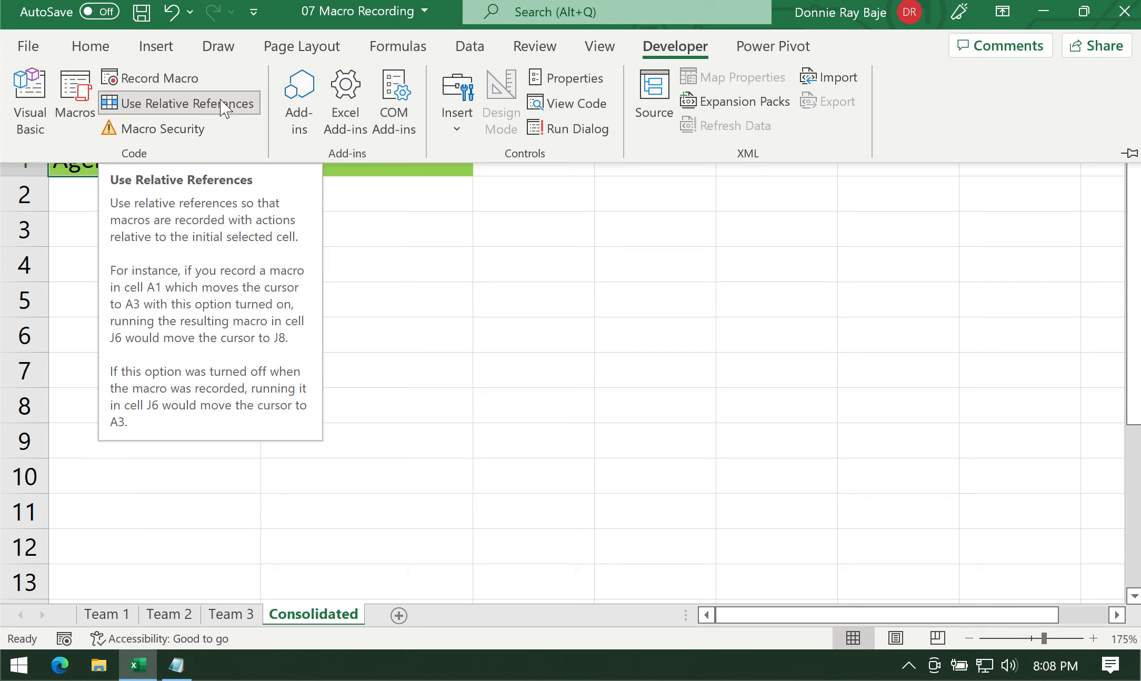
pyautogui.click(178, 106)
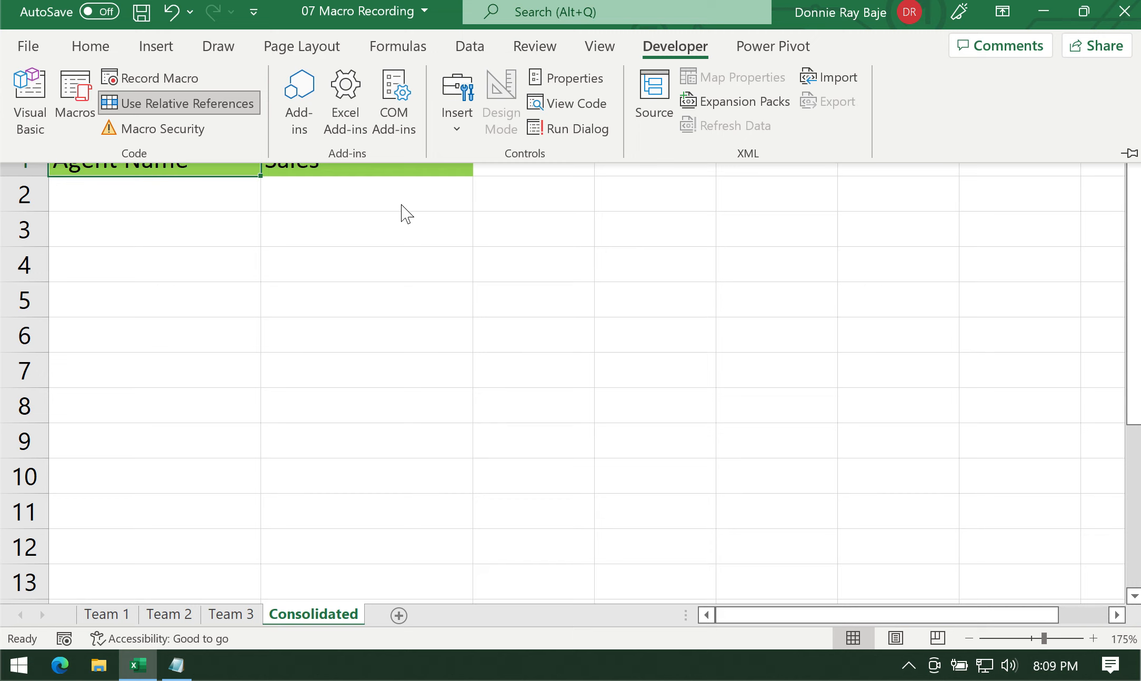
# Start recording a macro named CONSOLIDATOR with the shortcut Ctrl+q, stored in This Workbook, leaving the description empty.
pyautogui.click(179, 80)
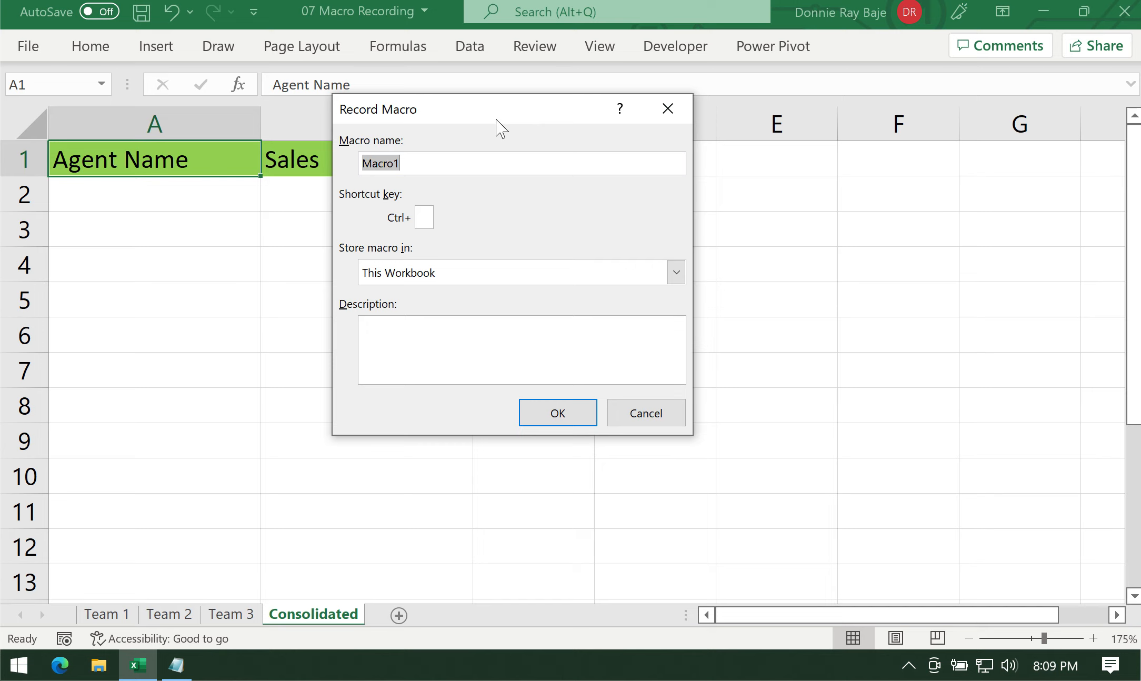
pyautogui.write('CONSOLIDATOR')
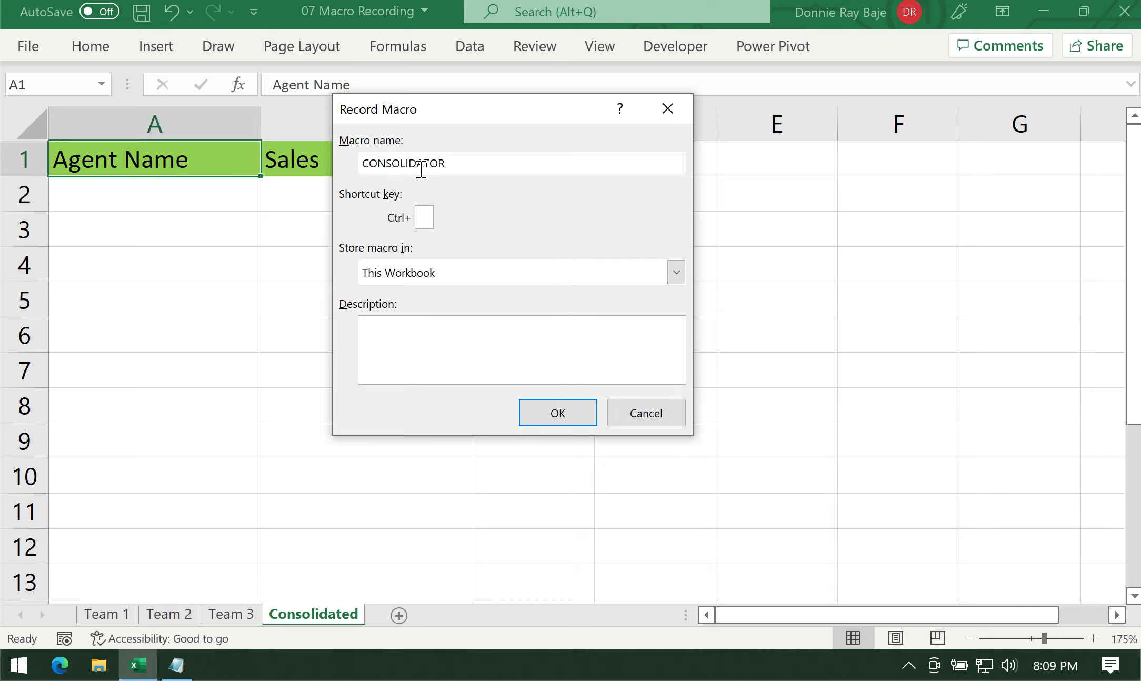
pyautogui.click(424, 216)
pyautogui.write('q')
pyautogui.click(467, 341)
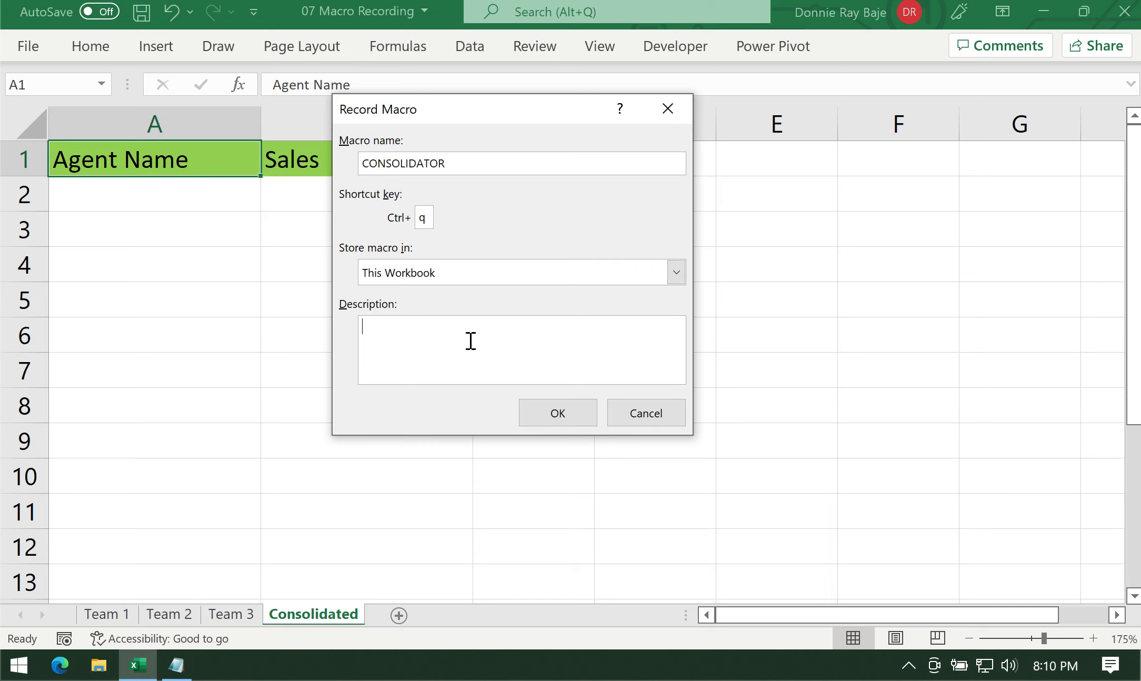
pyautogui.click(582, 415)
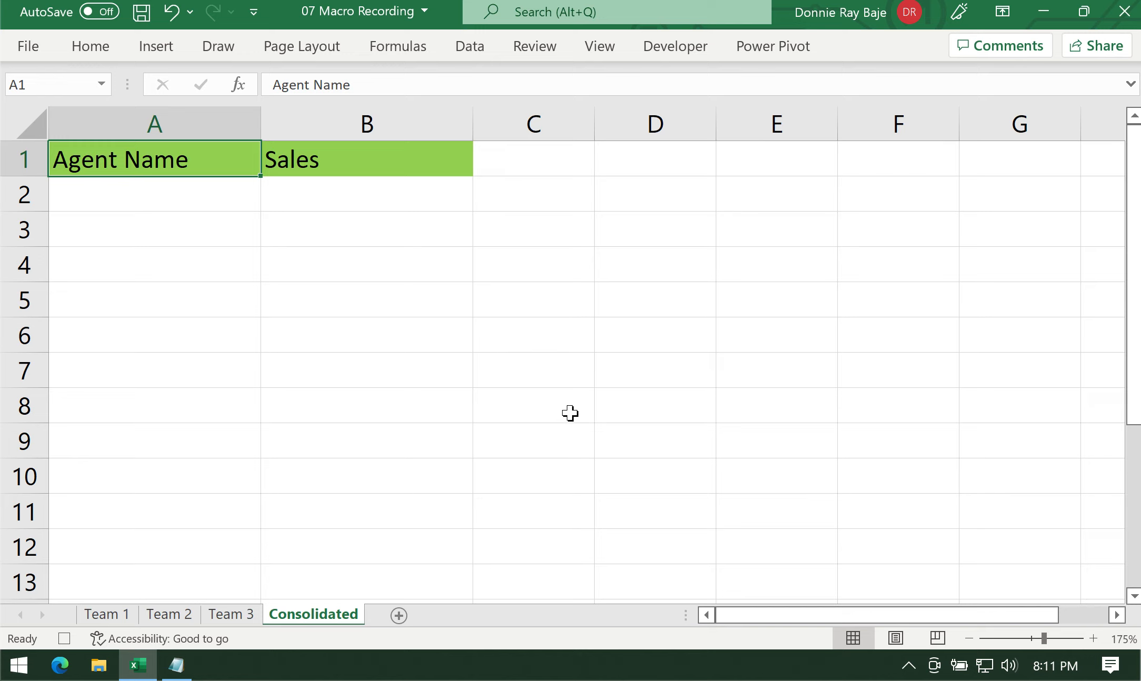
# Copy the agent and sales data in A2:B4 of Team 1 into the Consolidated sheet, starting at cell A2.
pyautogui.click(126, 617)
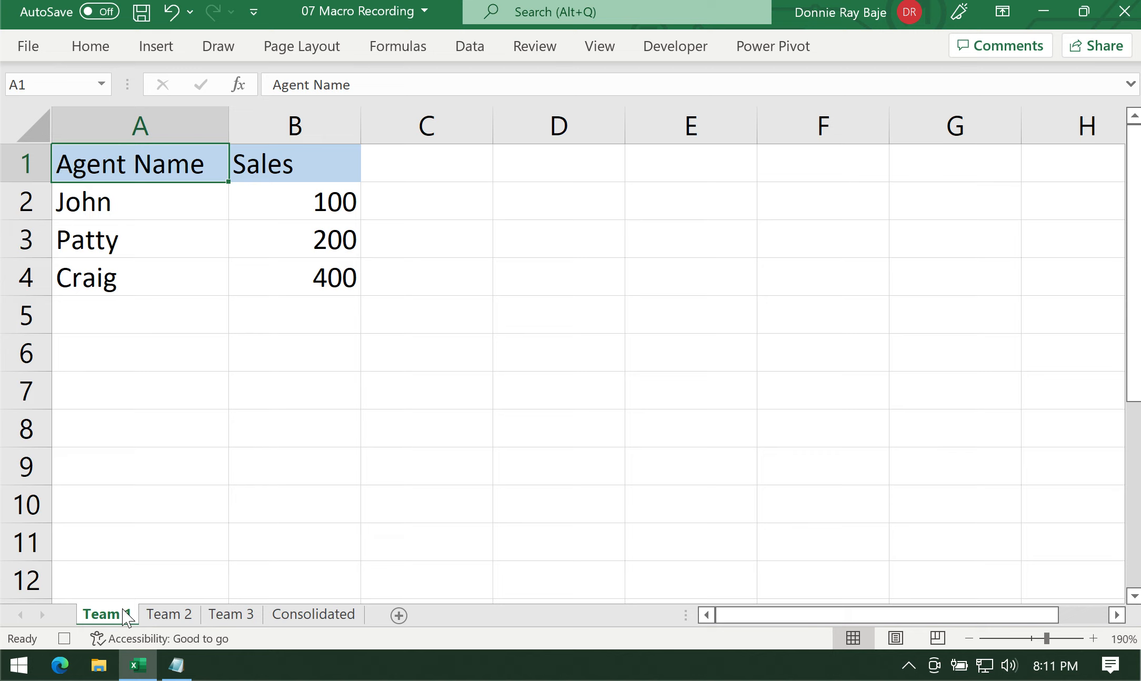
pyautogui.press('BackSpace')
pyautogui.click(211, 208)
pyautogui.moveTo(211, 209); pyautogui.dragTo(334, 275)
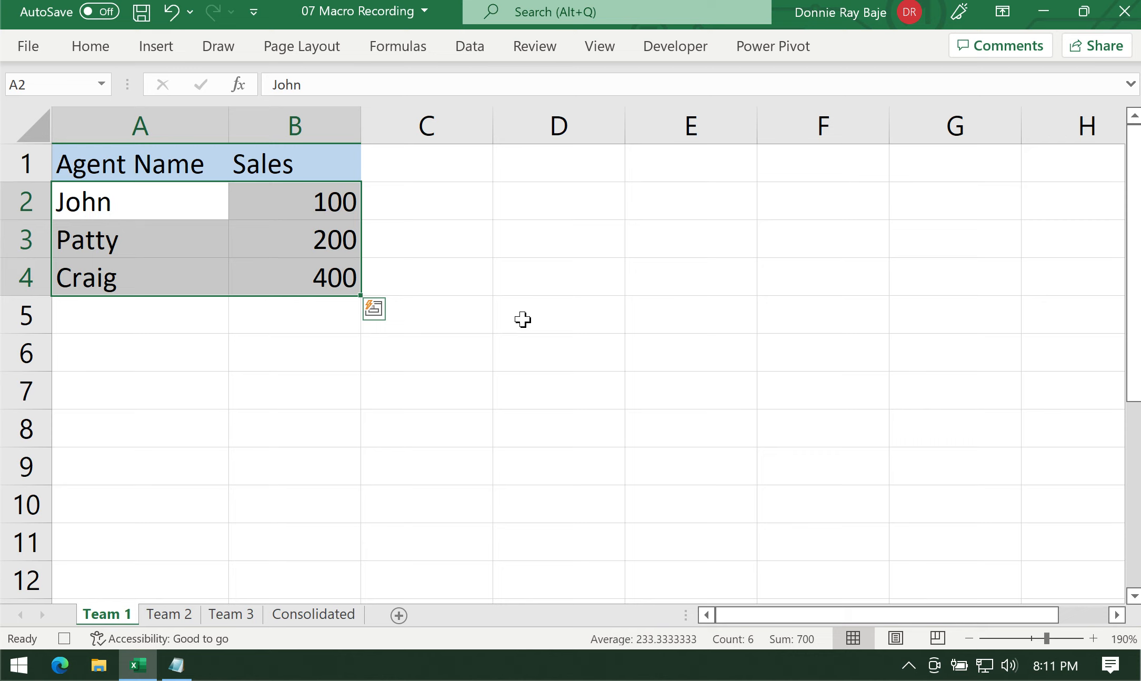
pyautogui.hotkey('ctrl', 'c')
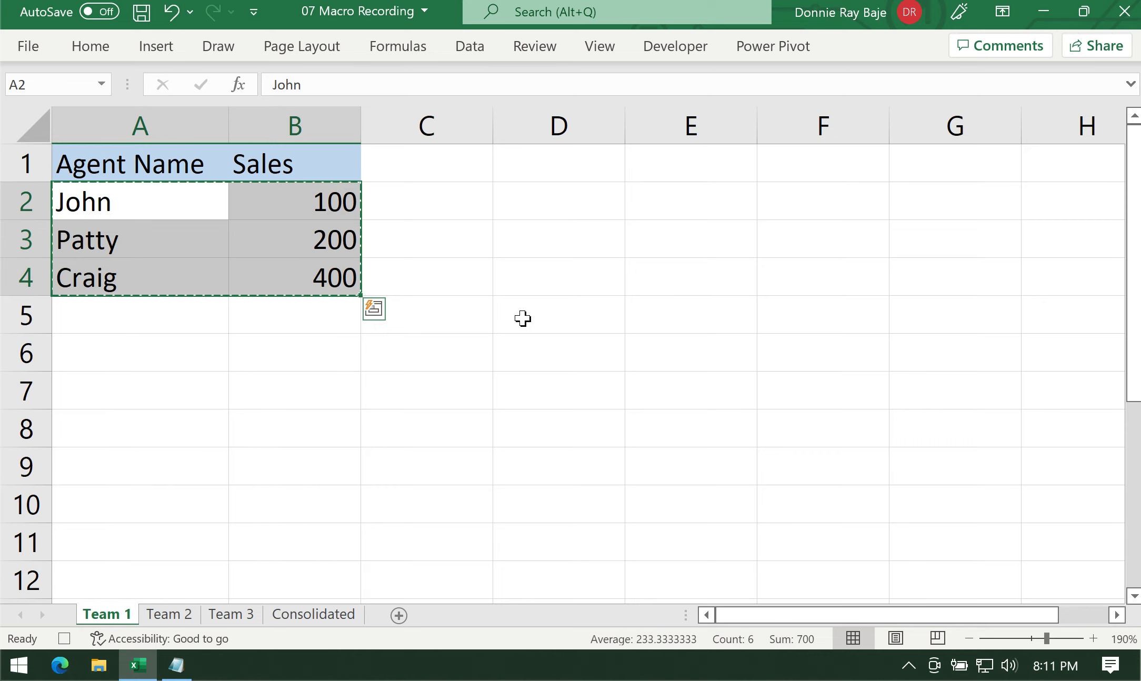
pyautogui.click(327, 617)
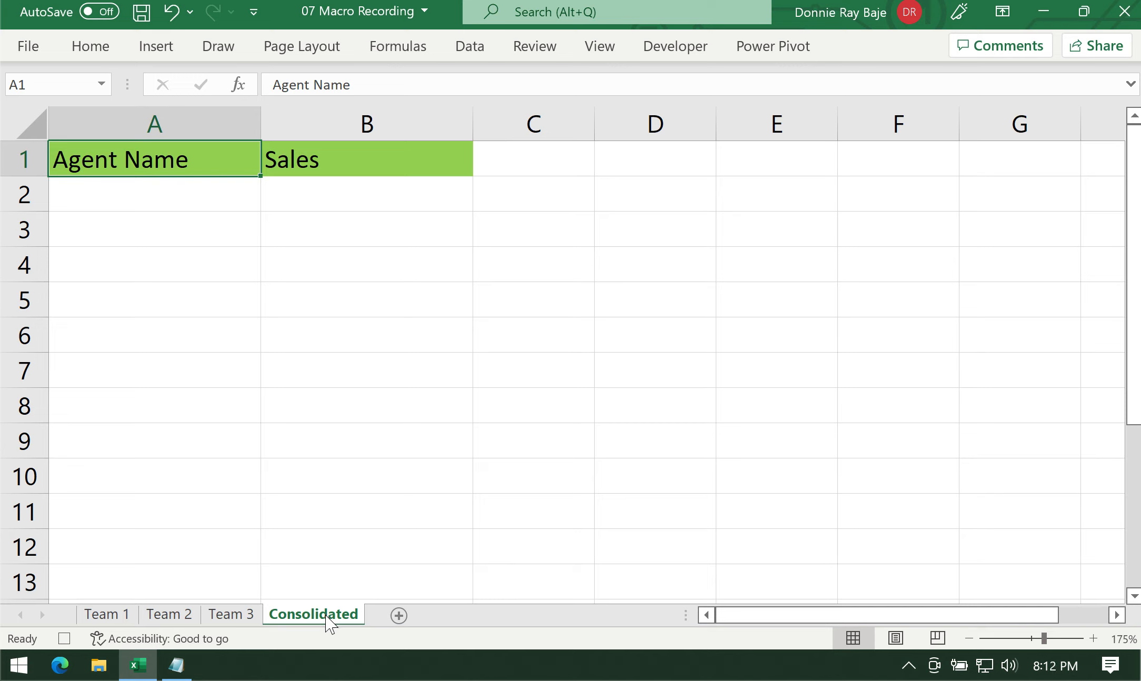
pyautogui.press('Down')
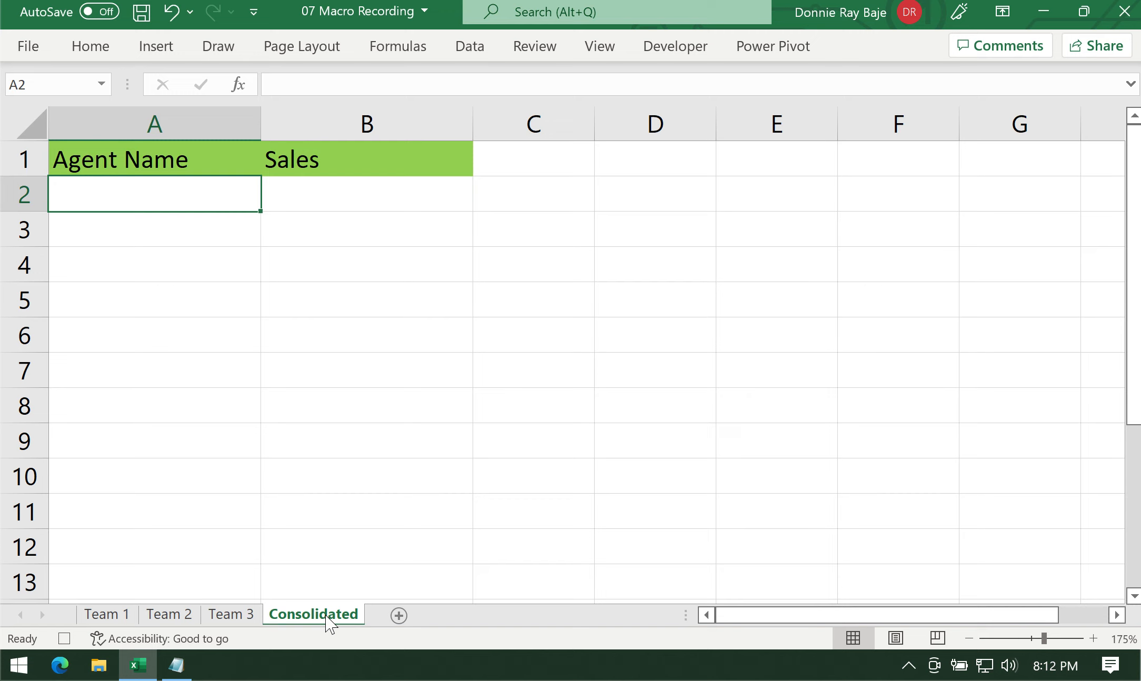
pyautogui.hotkey('ctrl', 'v')
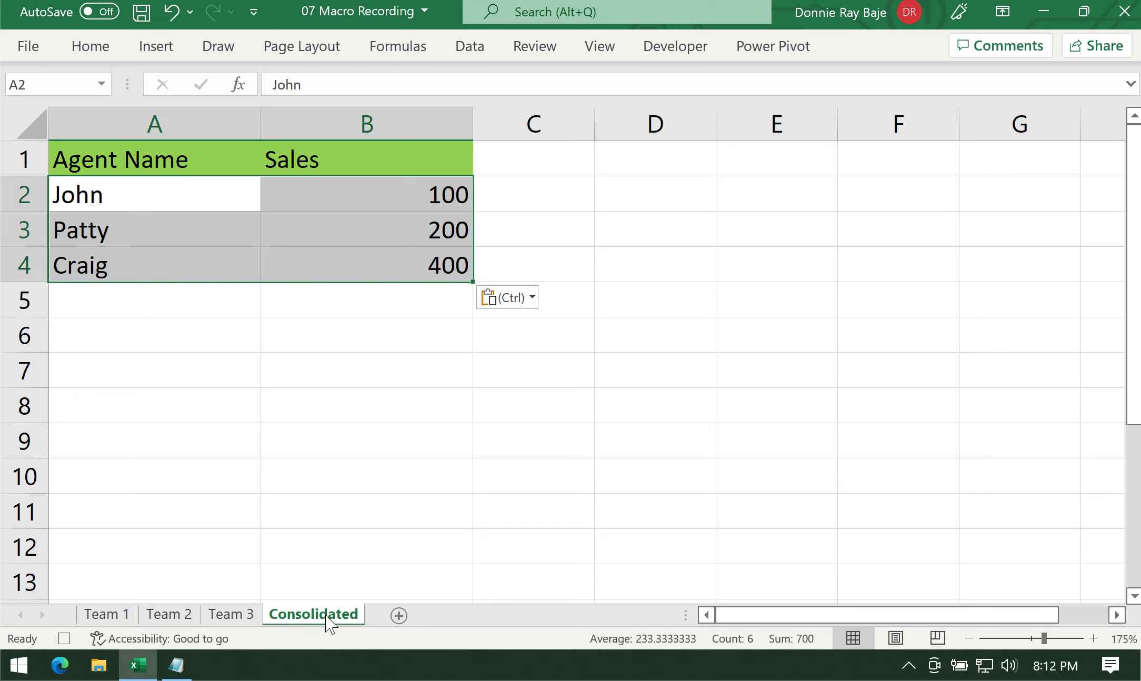
# Reset the active cell on Consolidated to A1 and copy the Team 2 data in A2:B5 into Consolidated, starting at cell A5.
pyautogui.hotkey('ctrl', 'Home')
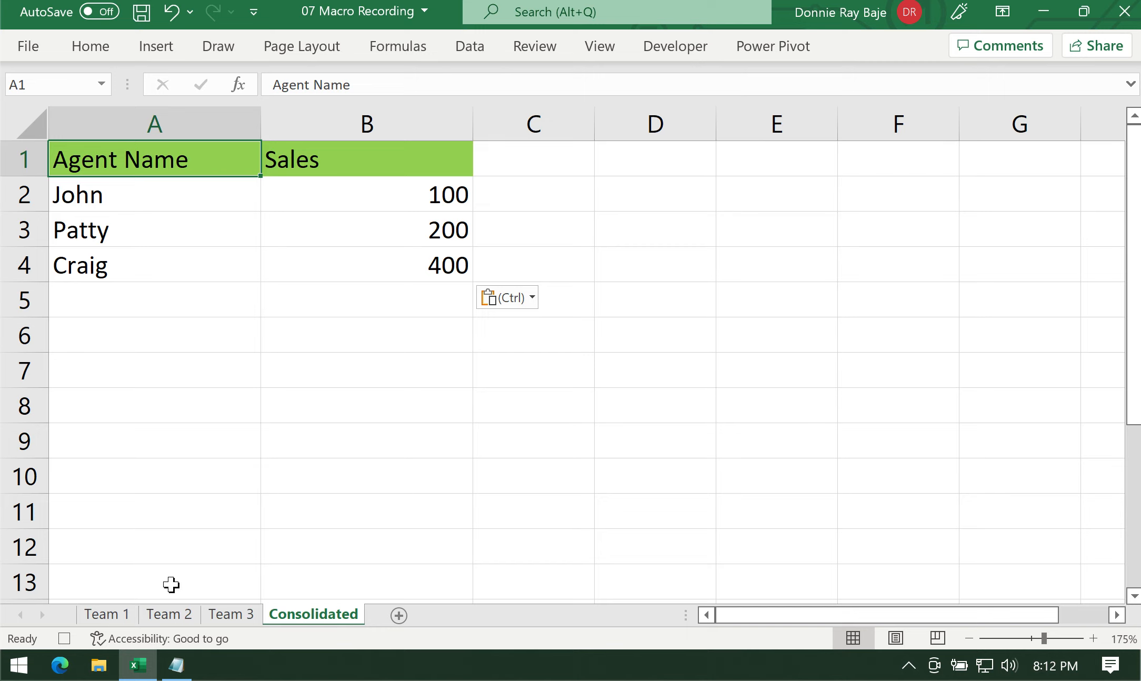
pyautogui.click(176, 619)
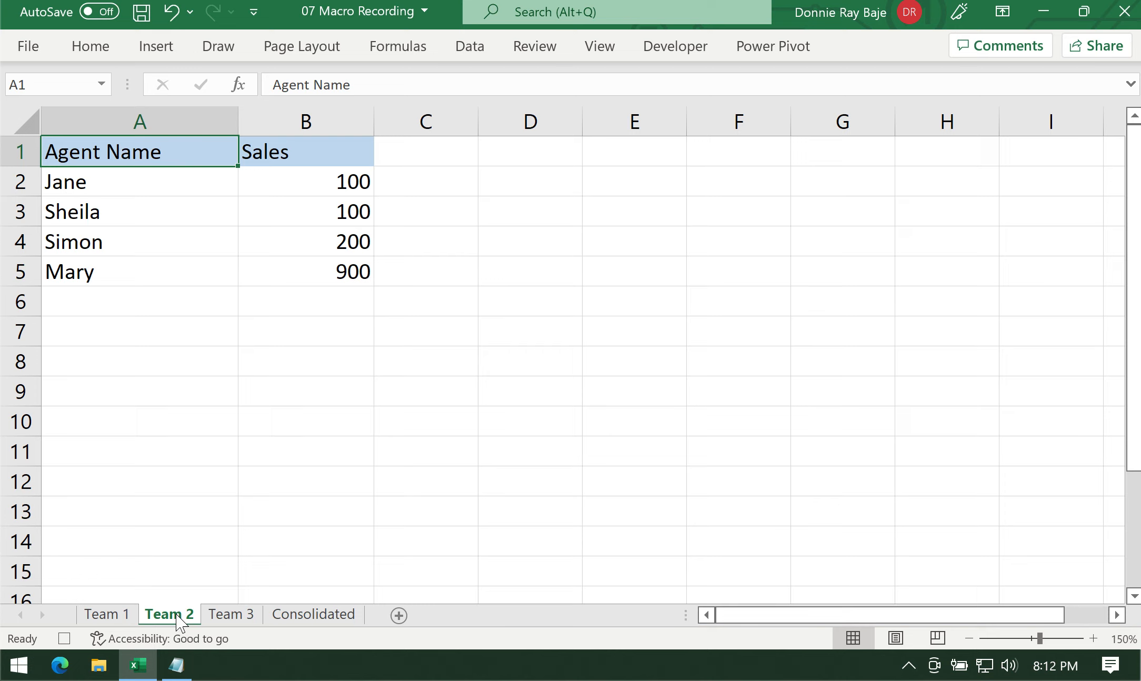
pyautogui.moveTo(127, 183); pyautogui.dragTo(309, 271)
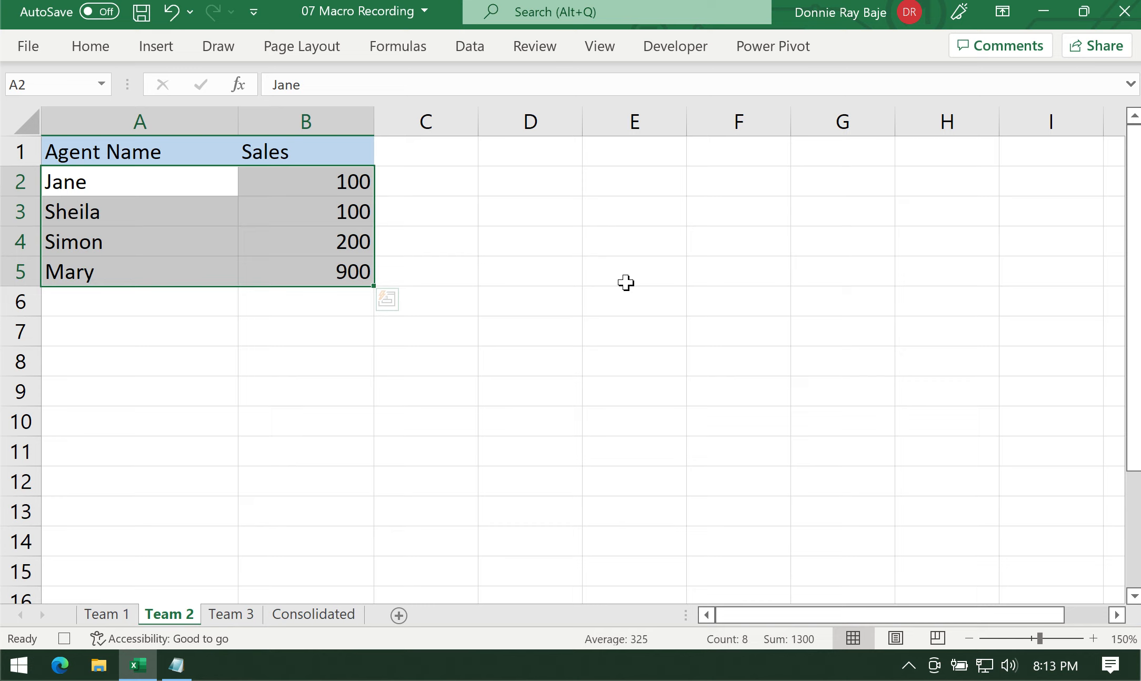
pyautogui.hotkey('ctrl', 'c')
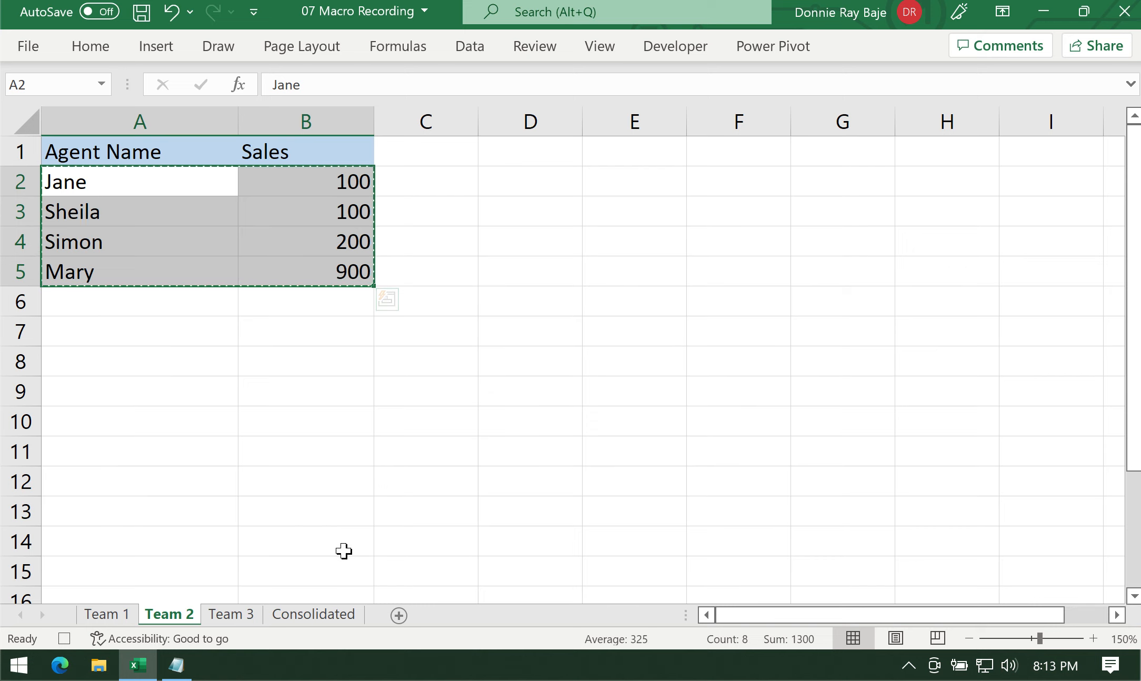
pyautogui.click(297, 616)
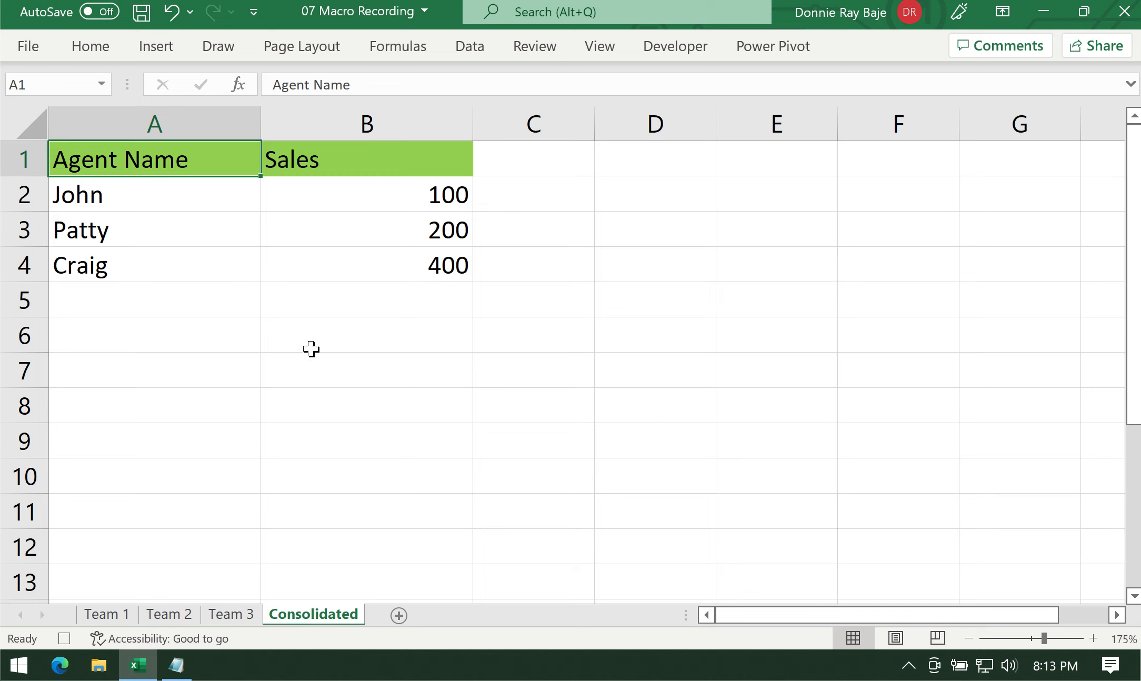
pyautogui.click(185, 299)
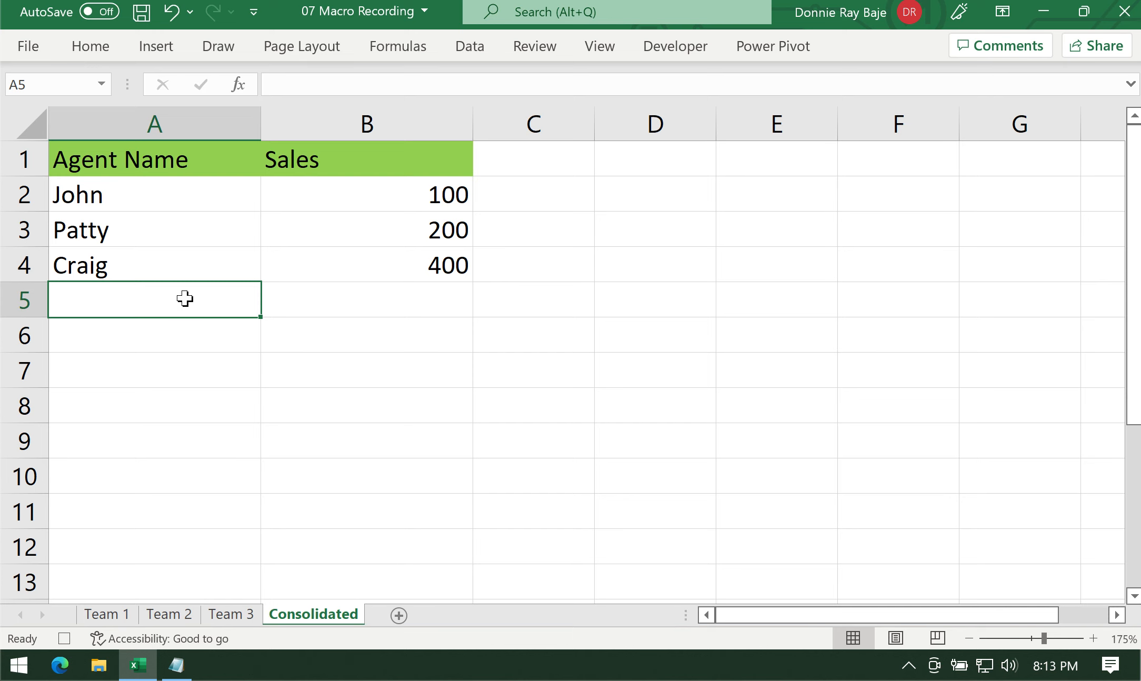
pyautogui.hotkey('ctrl', 'v')
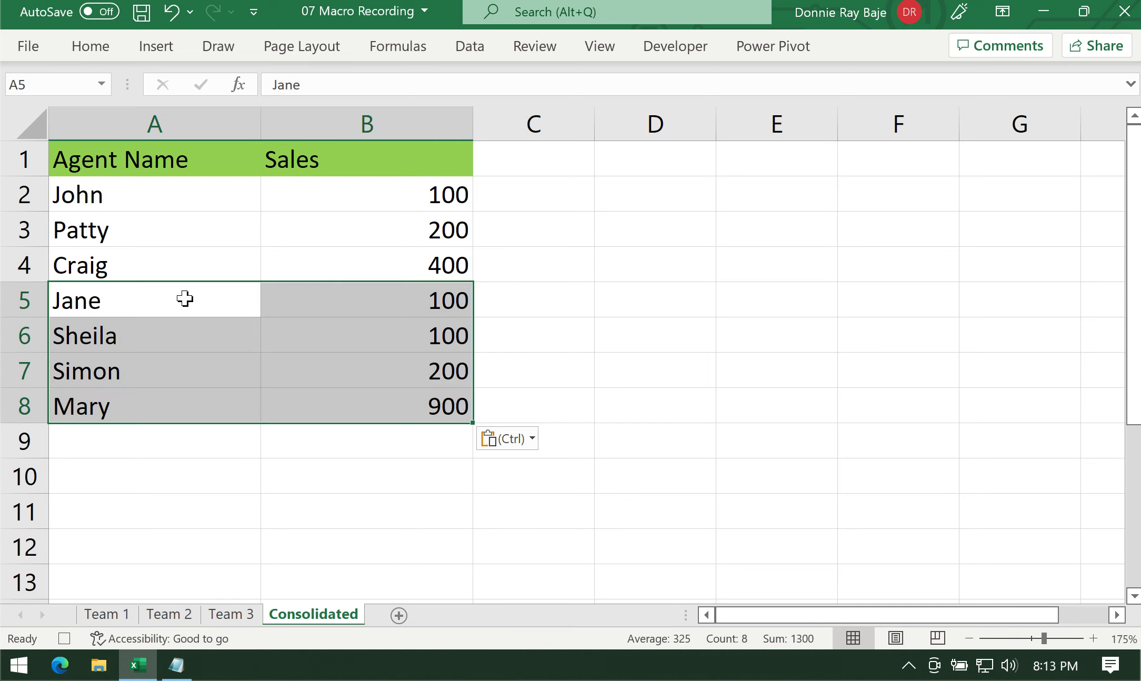
# Copy the agent and sales data in A2:B5 of Team 3 into the Consolidated sheet, starting at cell A9.
pyautogui.click(242, 614)
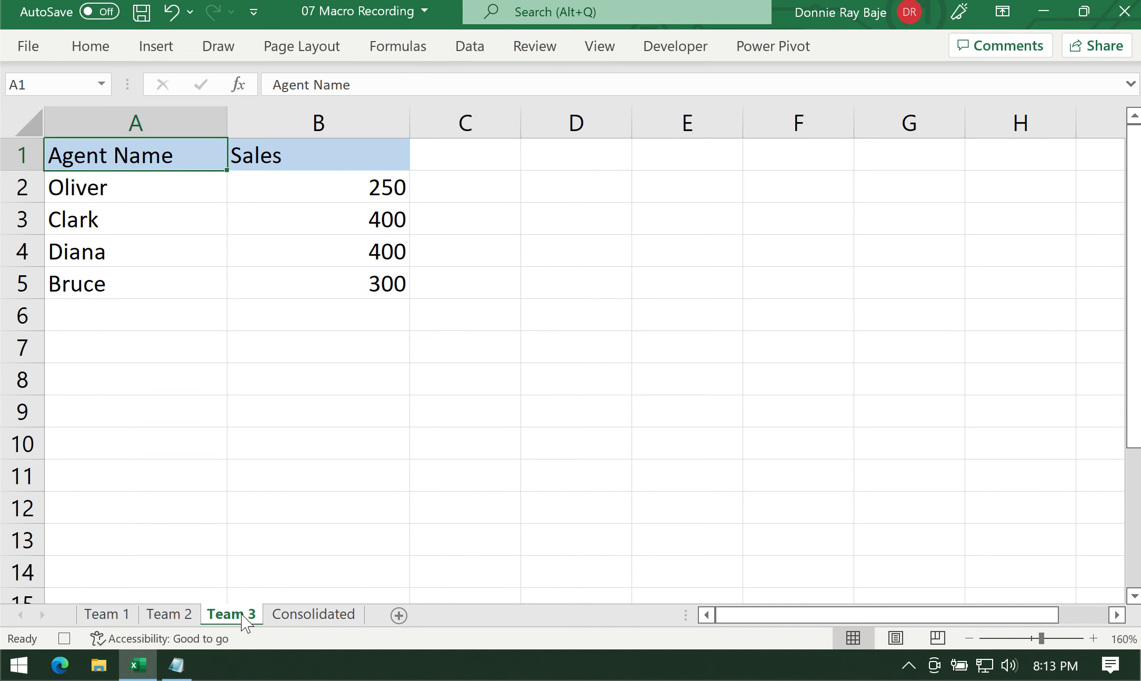
pyautogui.moveTo(191, 191); pyautogui.dragTo(316, 276)
pyautogui.hotkey('ctrl', 'c')
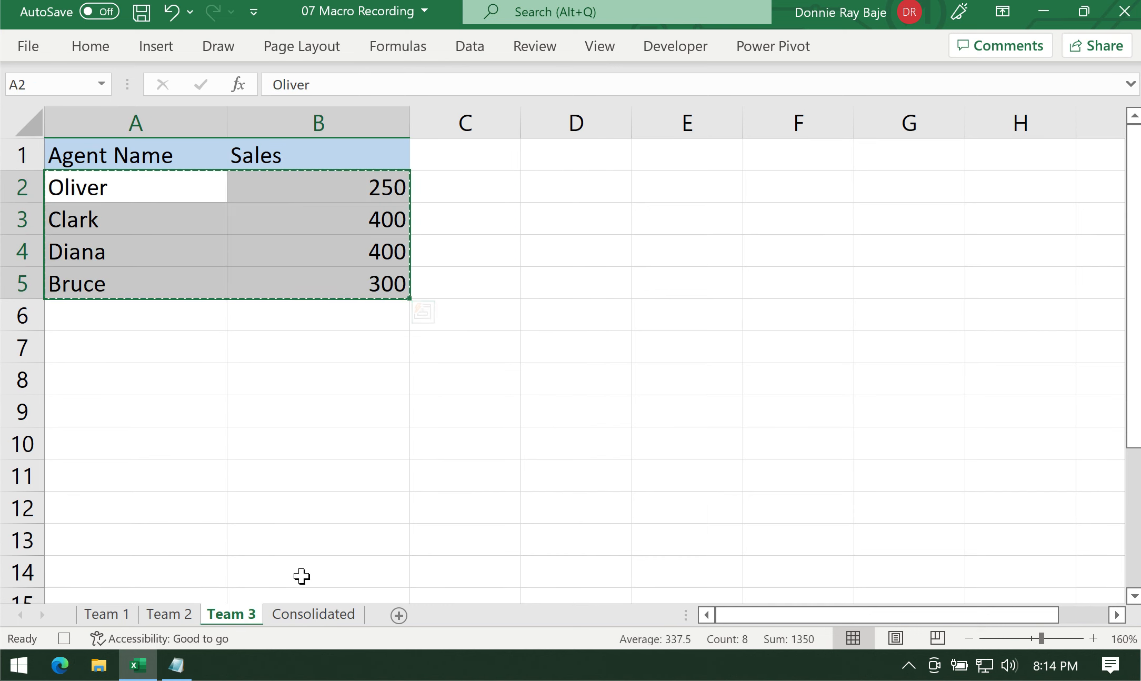
pyautogui.click(313, 614)
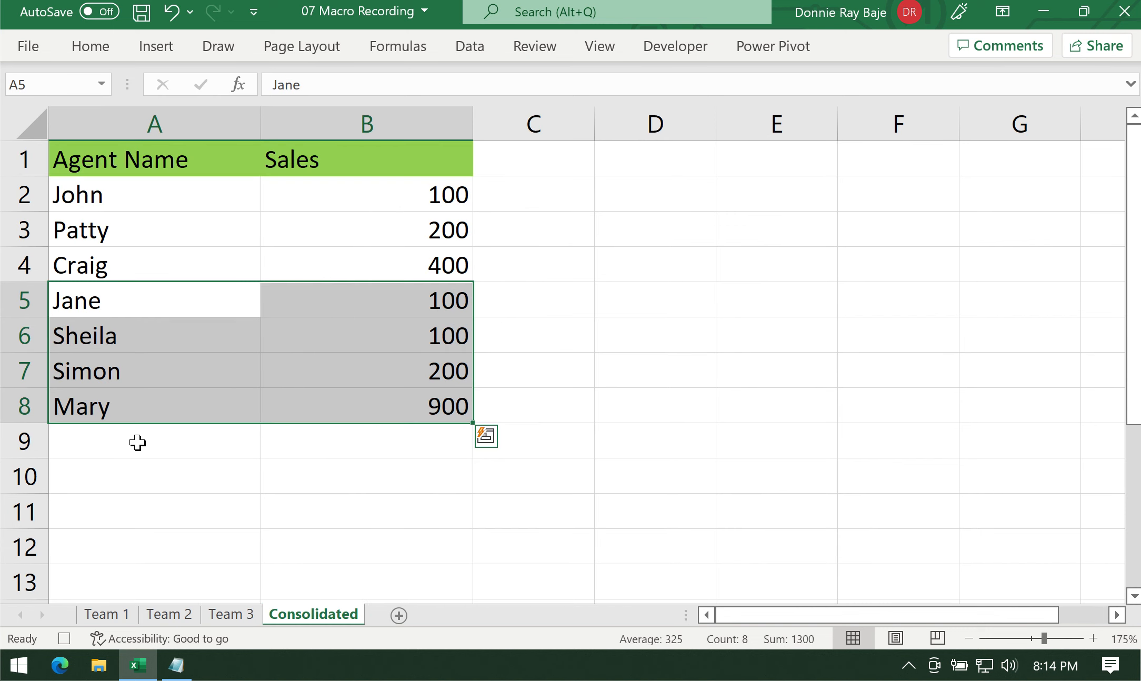
pyautogui.click(137, 442)
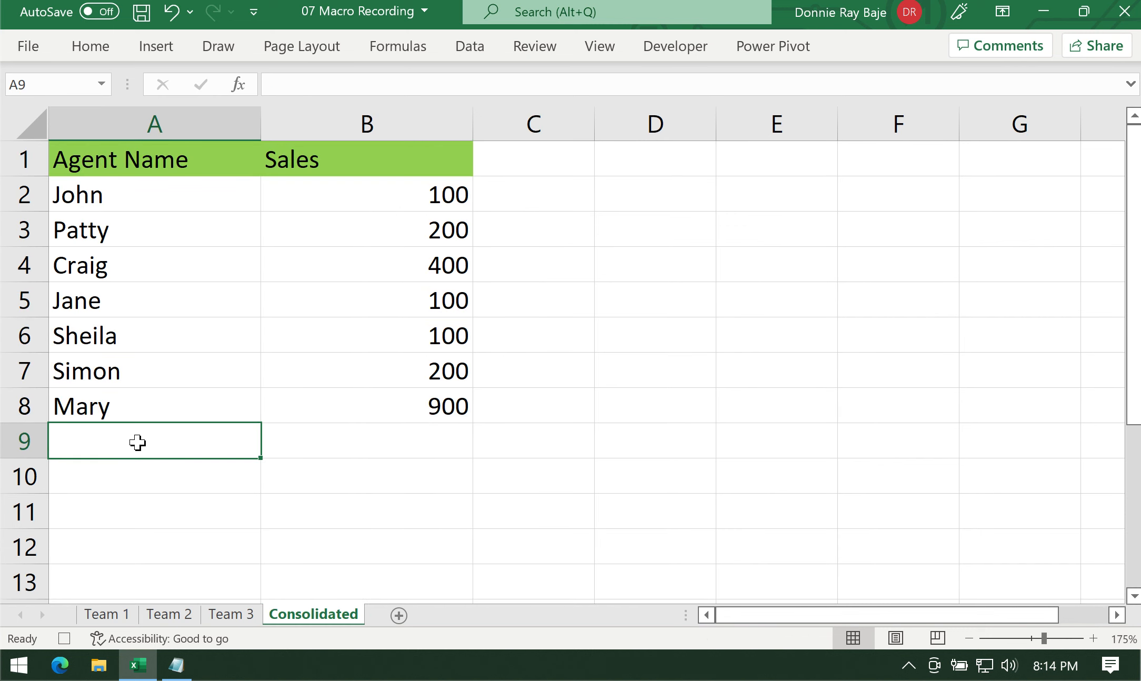
pyautogui.hotkey('ctrl', 'v')
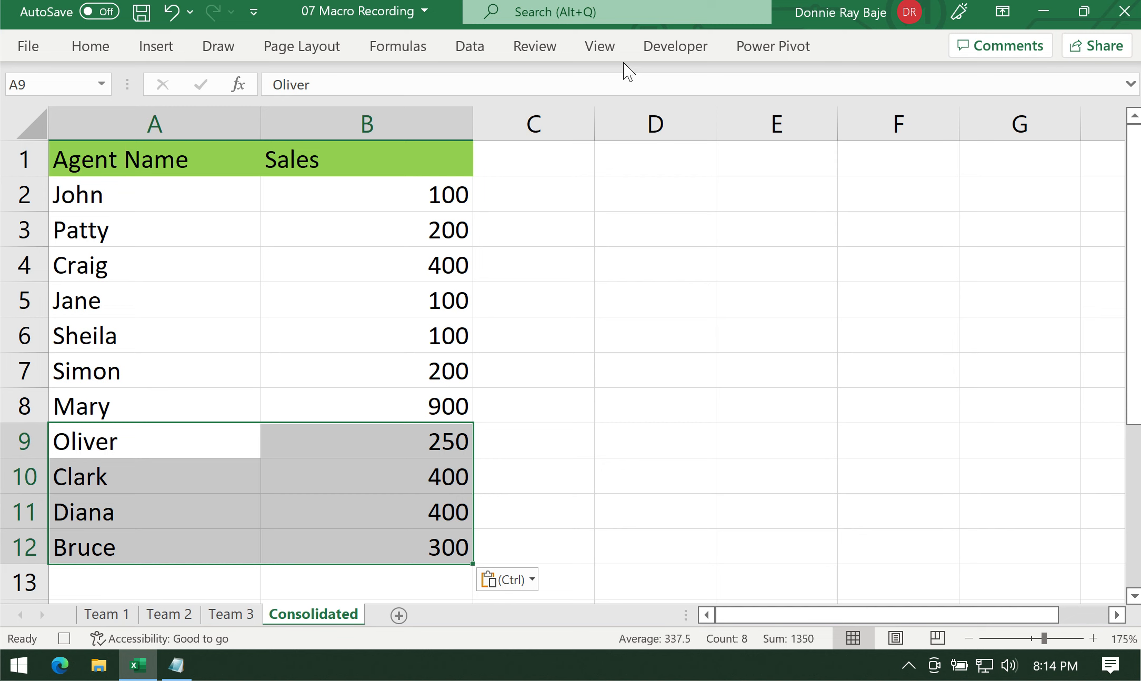
# Stop recording the CONSOLIDATOR macro and return to the worksheet cells.
pyautogui.click(675, 46)
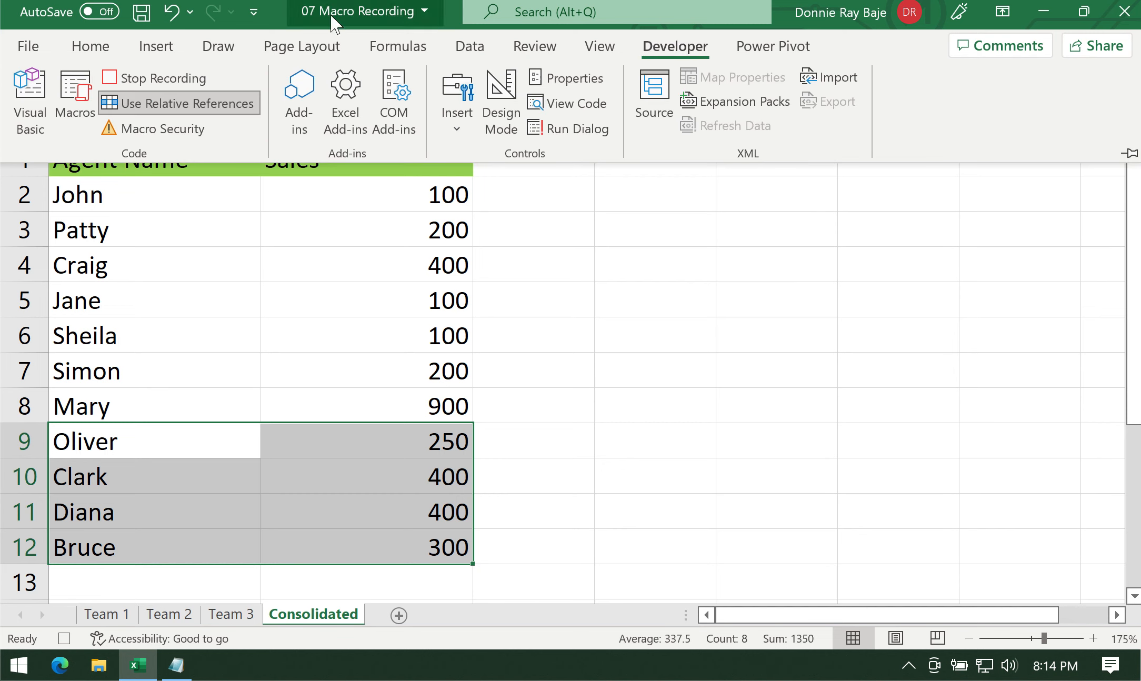
pyautogui.click(163, 79)
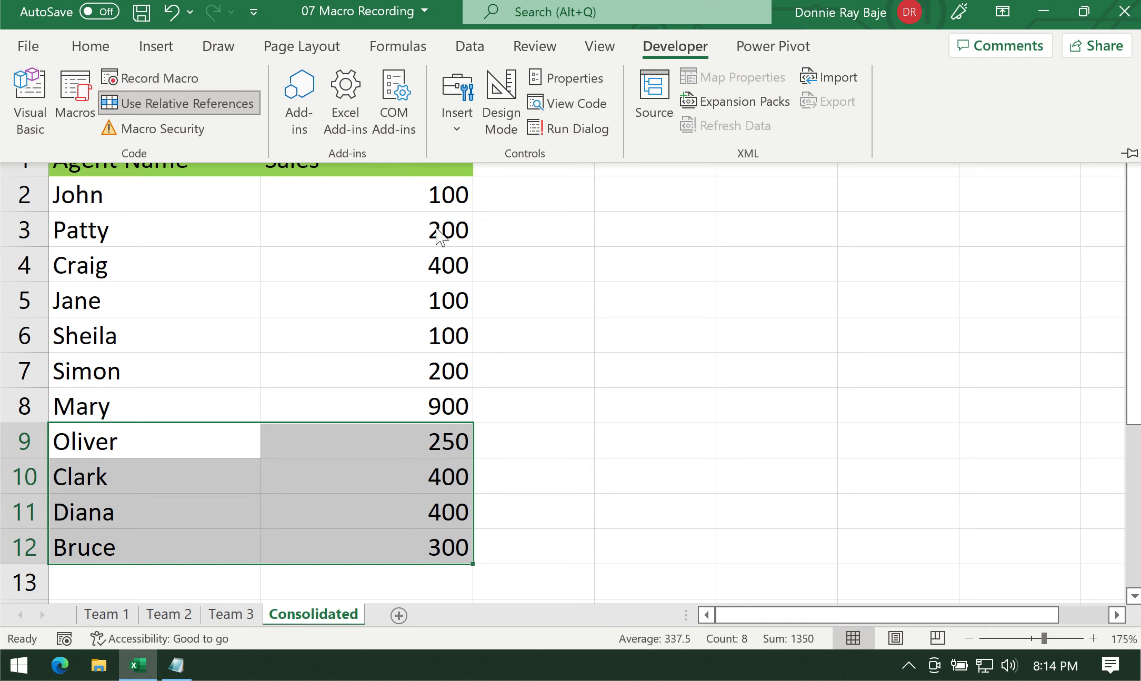
pyautogui.click(437, 232)
pyautogui.click(437, 232)
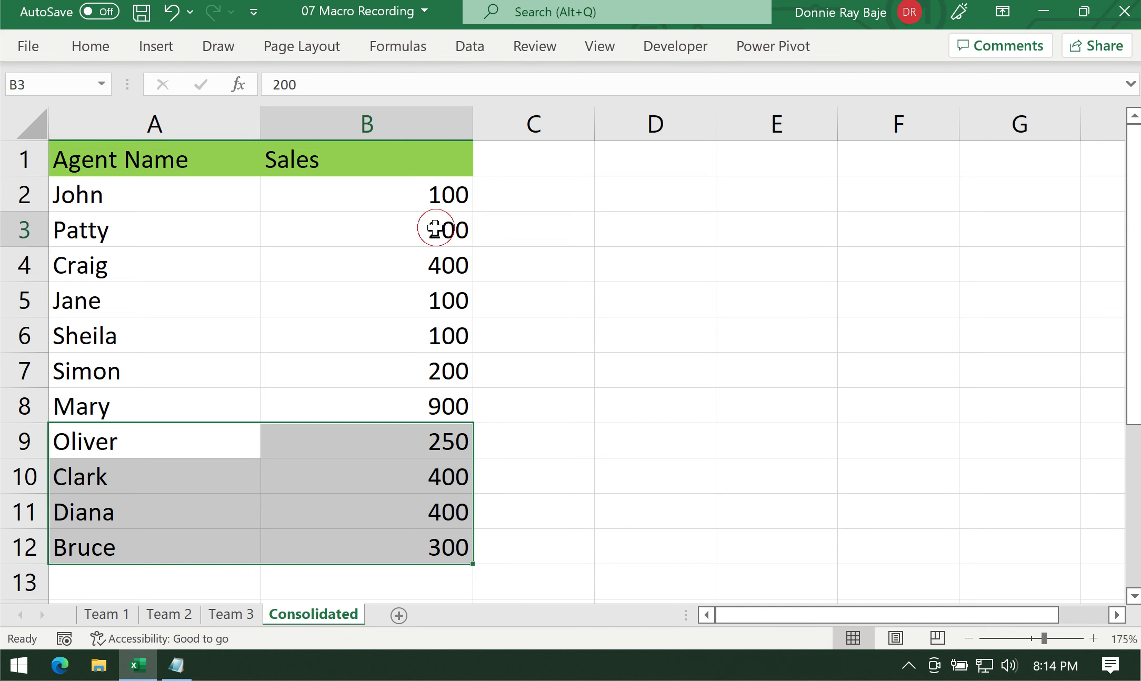
# Clear the contents of A2:B12 on the Consolidated sheet, keeping the header row.
pyautogui.moveTo(201, 191); pyautogui.dragTo(316, 548)
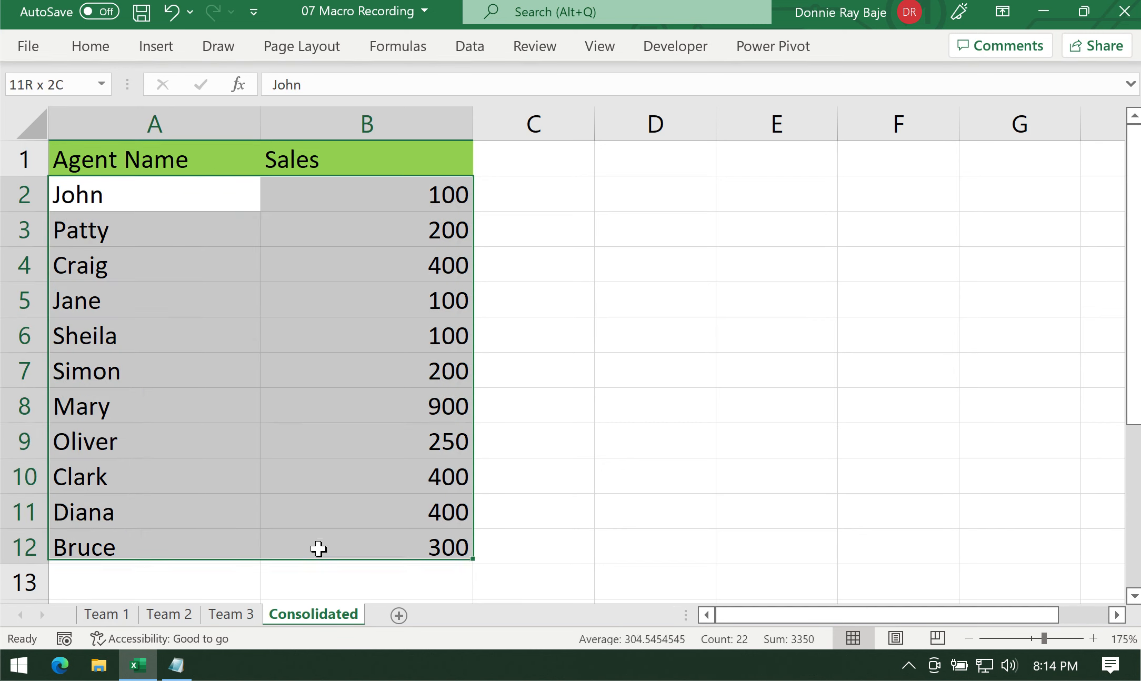
pyautogui.rightClick(337, 347)
pyautogui.click(484, 279)
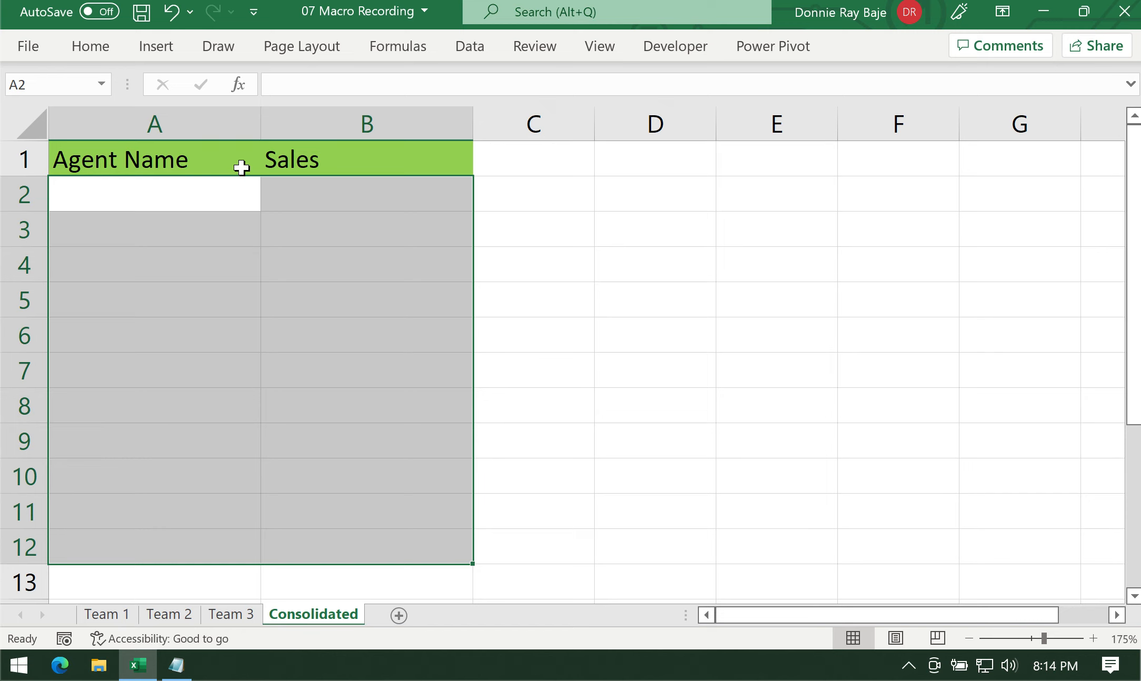
# Set cell A1 as the active cell on the Consolidated, Team 1, Team 2 and Team 3 sheets, ending on Consolidated.
pyautogui.click(241, 167)
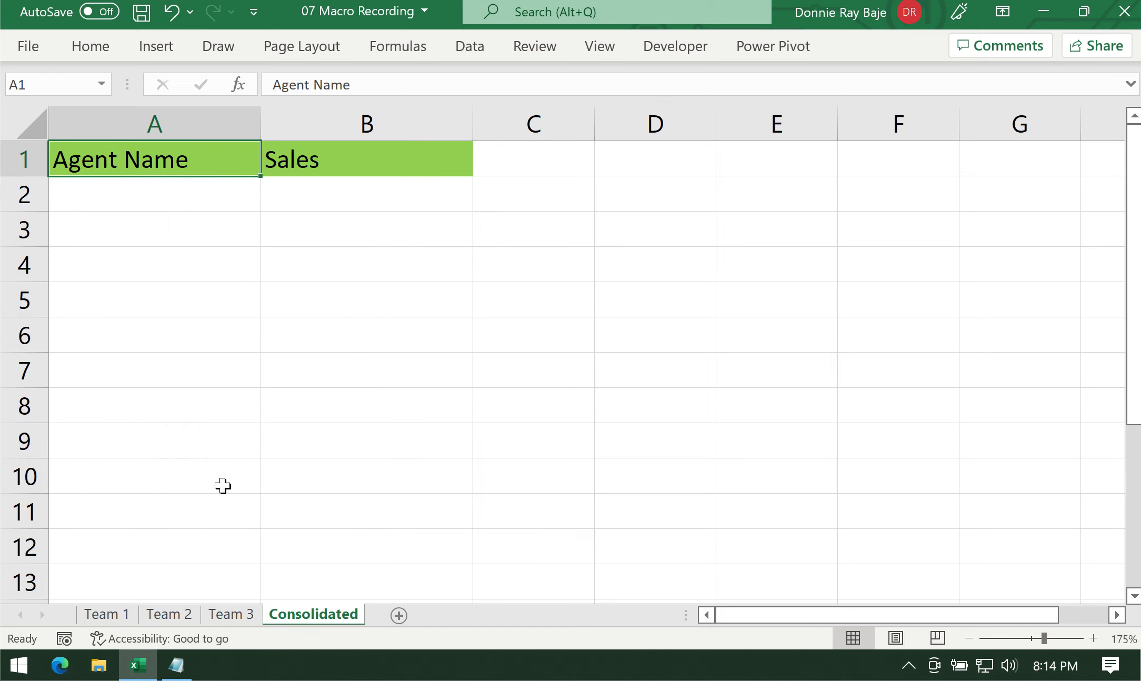
pyautogui.click(119, 613)
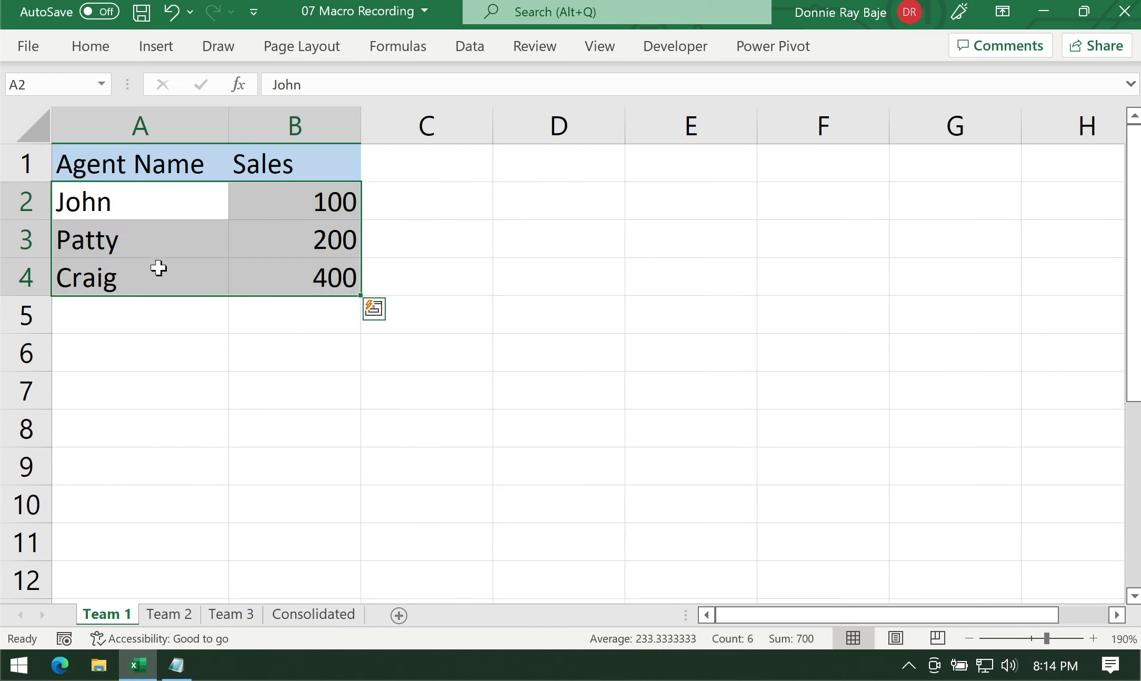
pyautogui.click(168, 158)
pyautogui.click(158, 614)
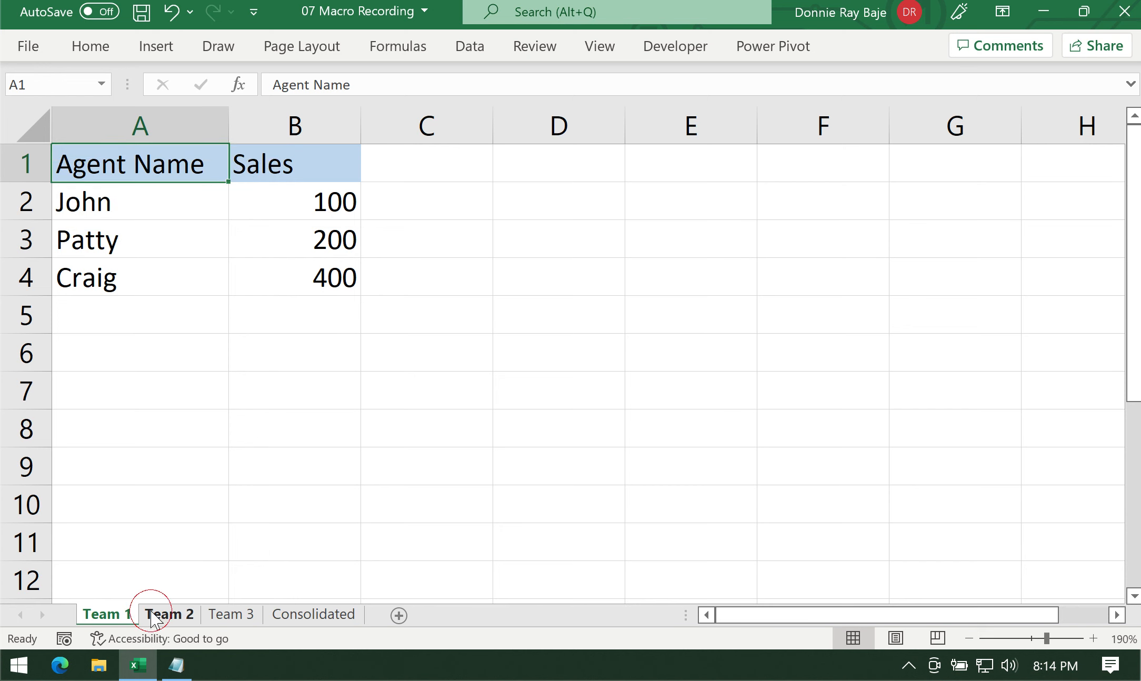
pyautogui.click(166, 144)
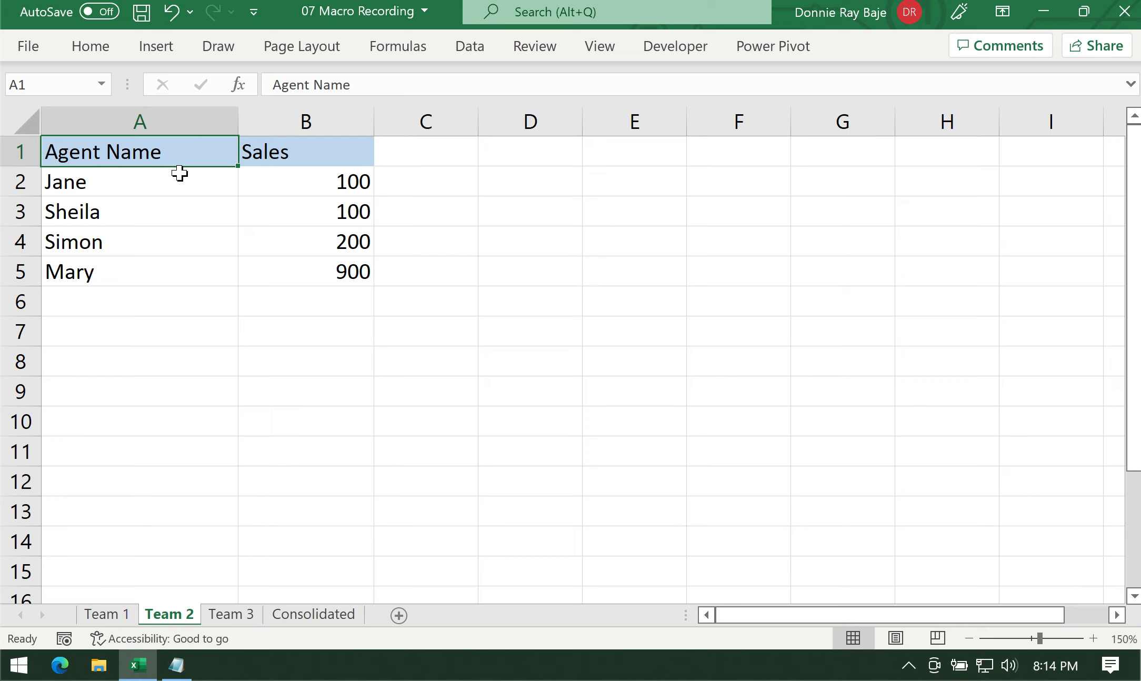
pyautogui.click(229, 614)
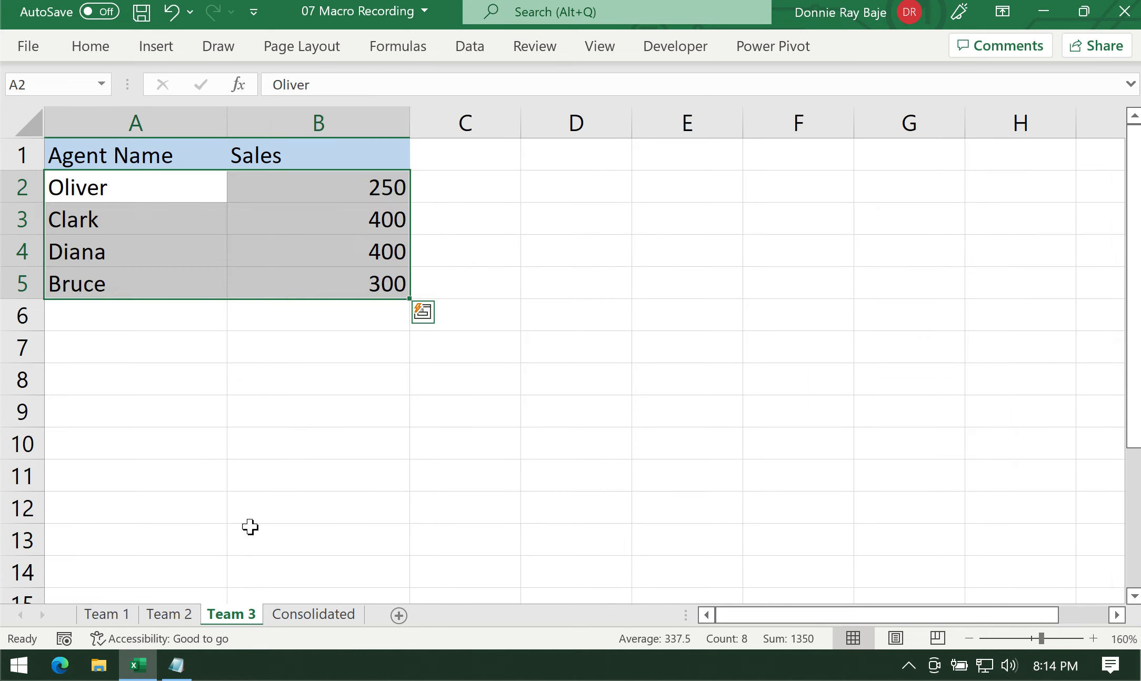
pyautogui.click(190, 153)
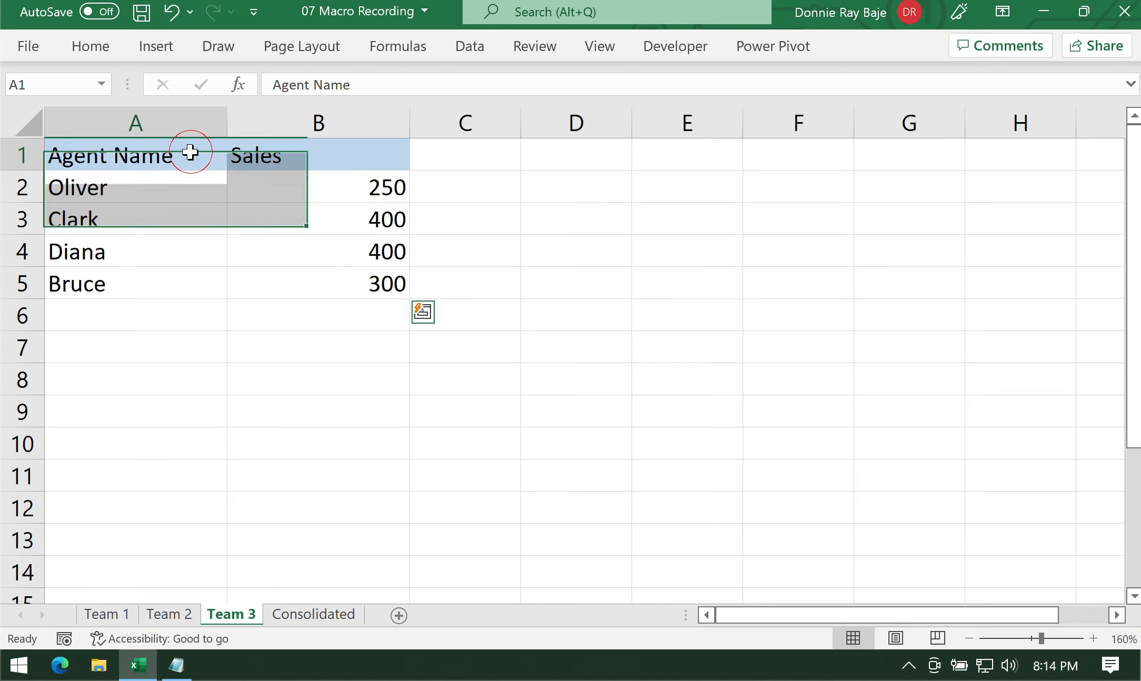
pyautogui.click(335, 619)
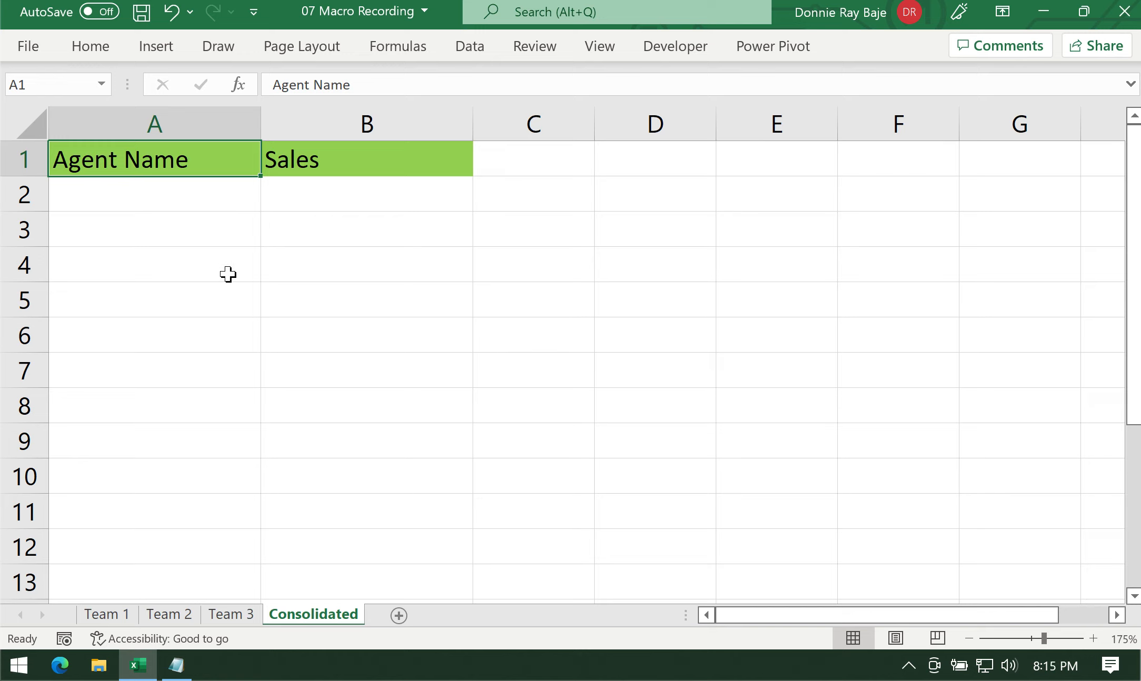
# Recheck the active cell on the three team sheets and run the CONSOLIDATOR macro from the Consolidated sheet.
pyautogui.click(111, 616)
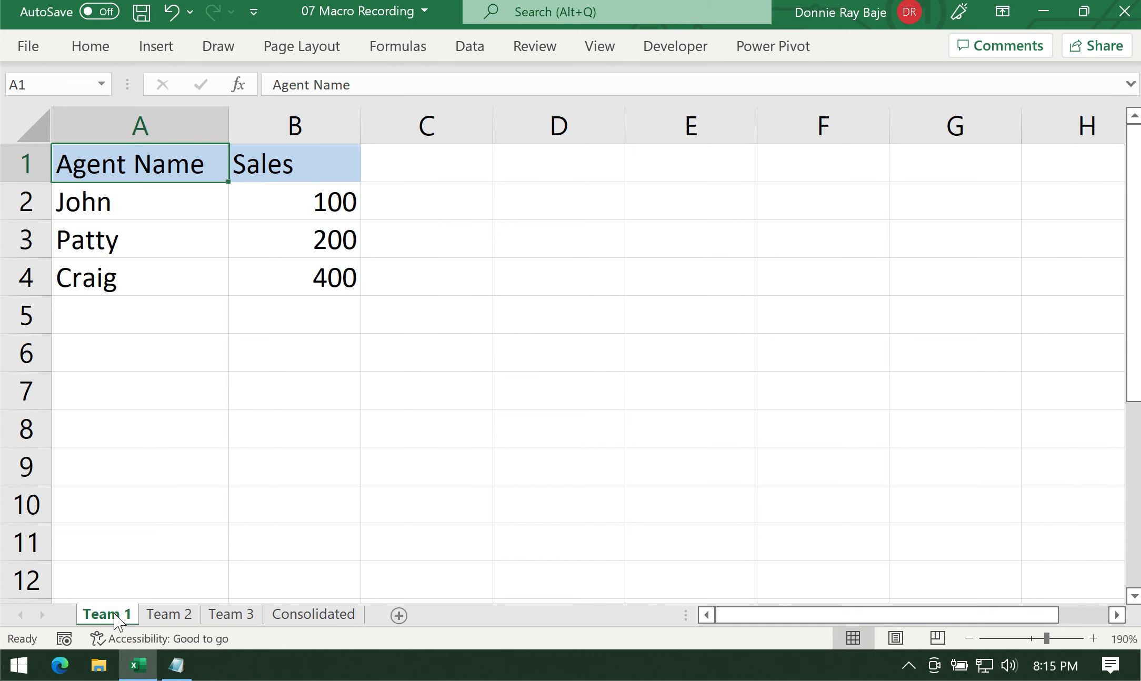
pyautogui.click(173, 615)
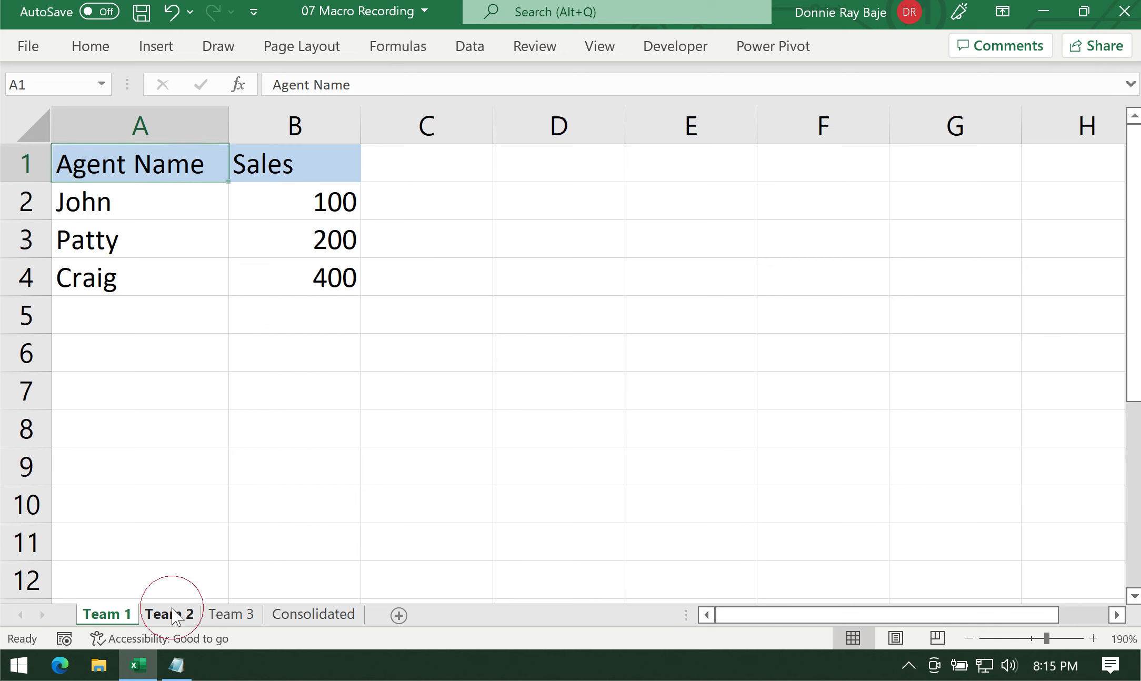
pyautogui.click(228, 615)
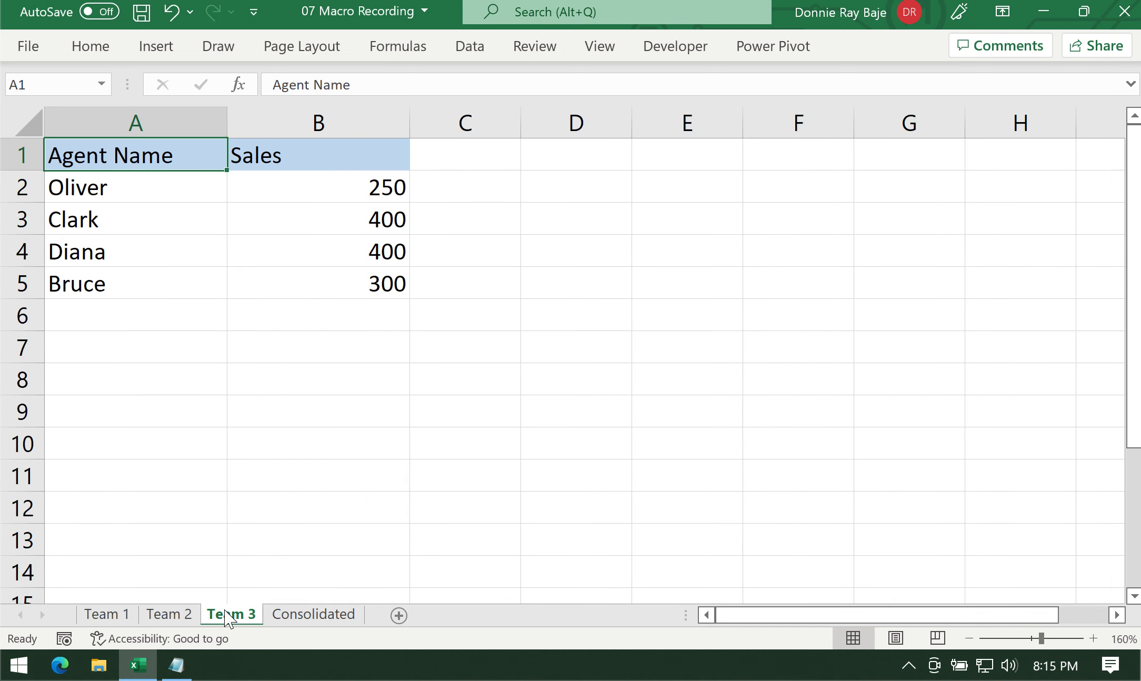
pyautogui.click(322, 616)
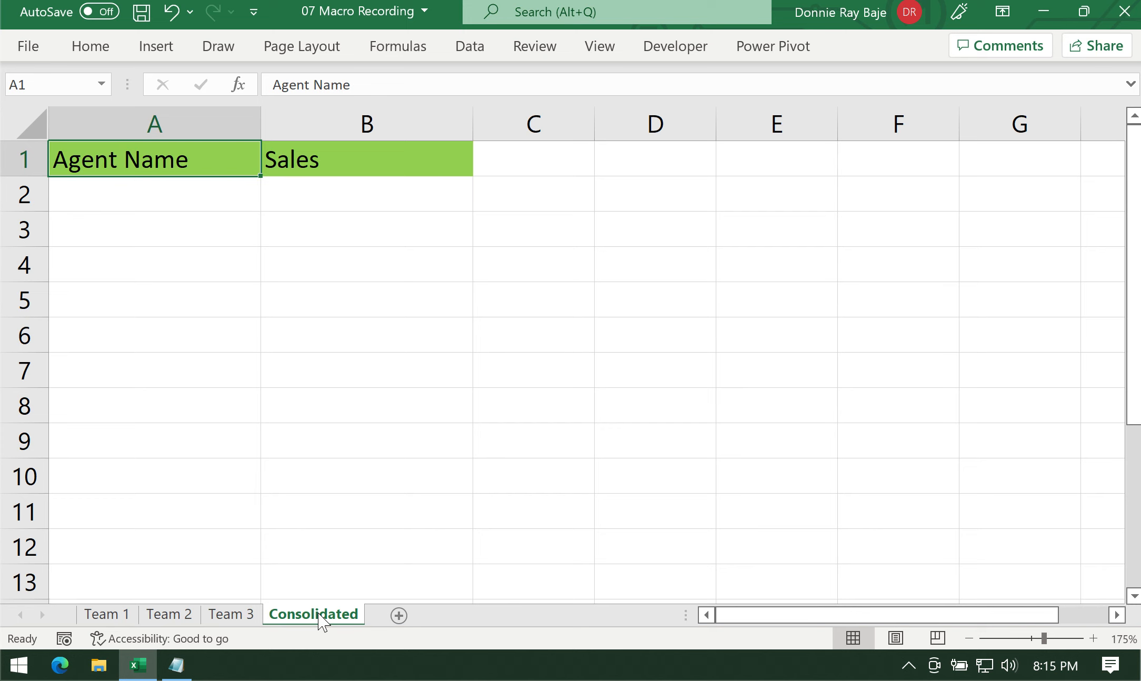
pyautogui.hotkey('ctrl', 'shift', 'c')
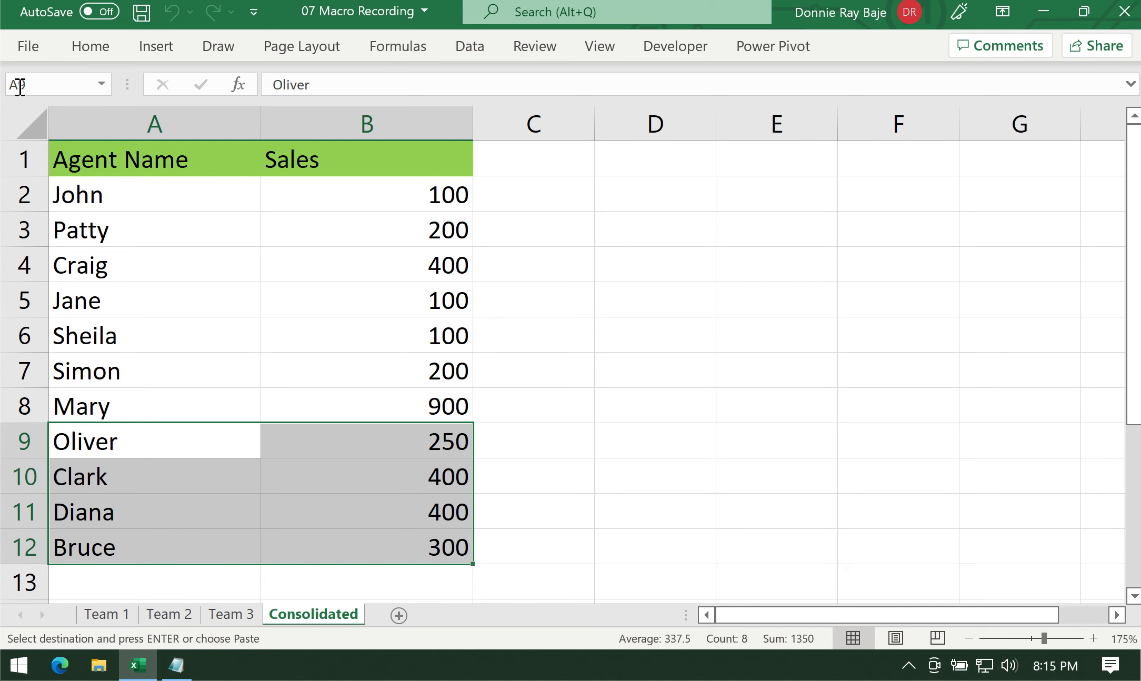
pyautogui.click(41, 52)
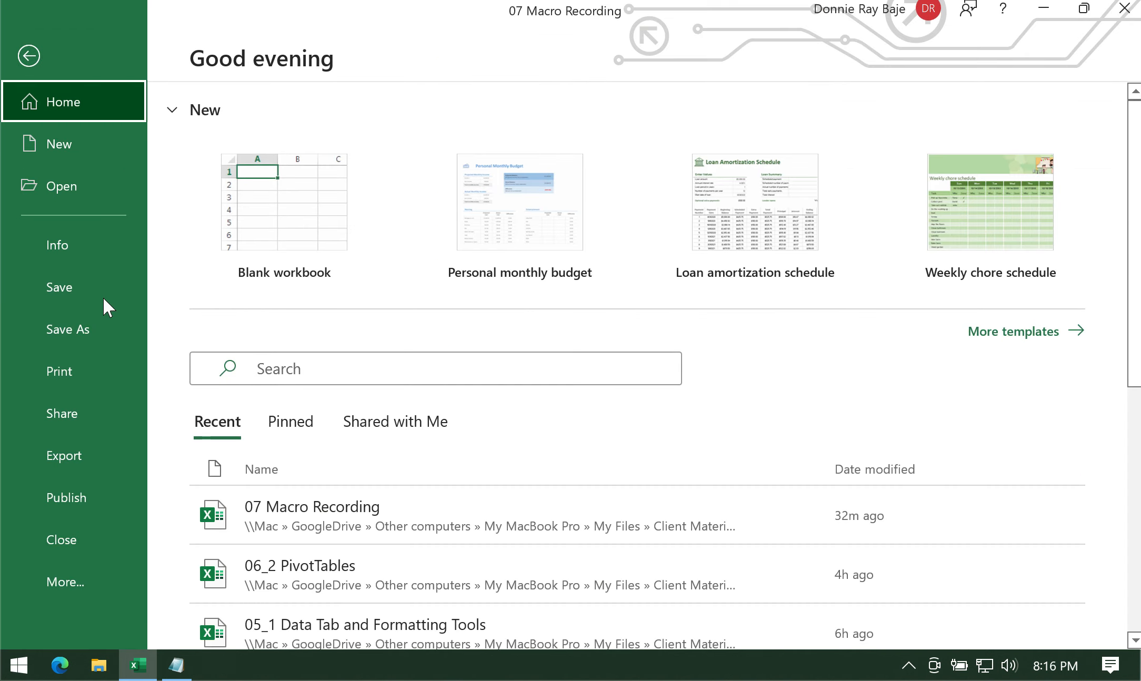
pyautogui.click(89, 338)
pyautogui.click(650, 184)
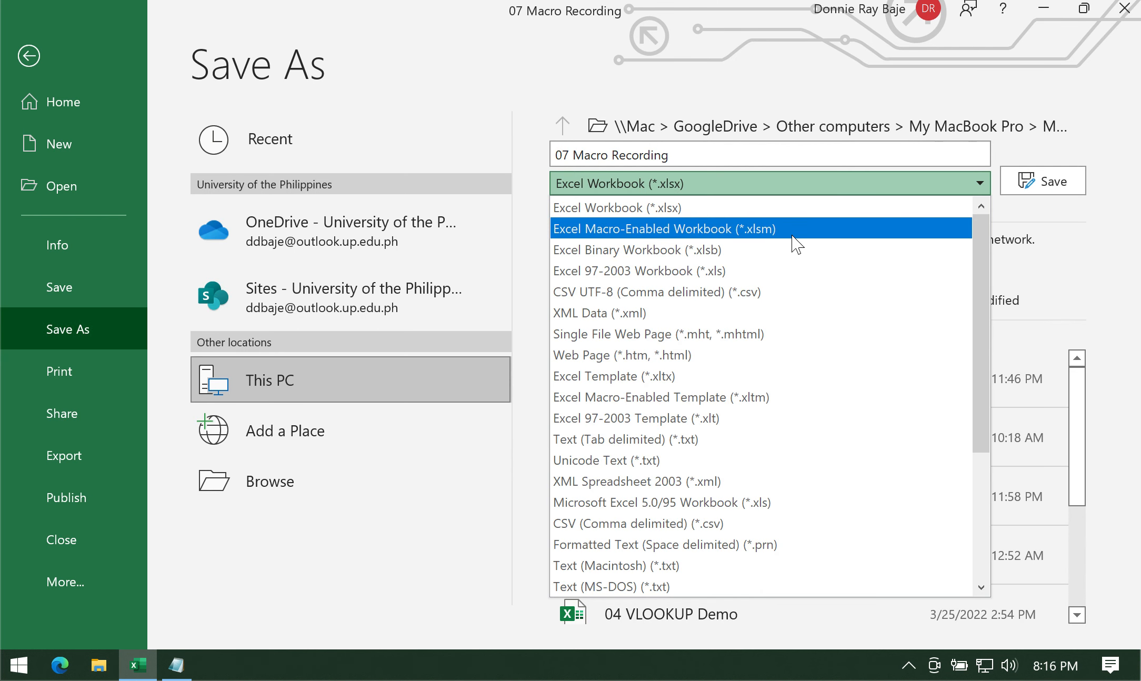
pyautogui.click(29, 55)
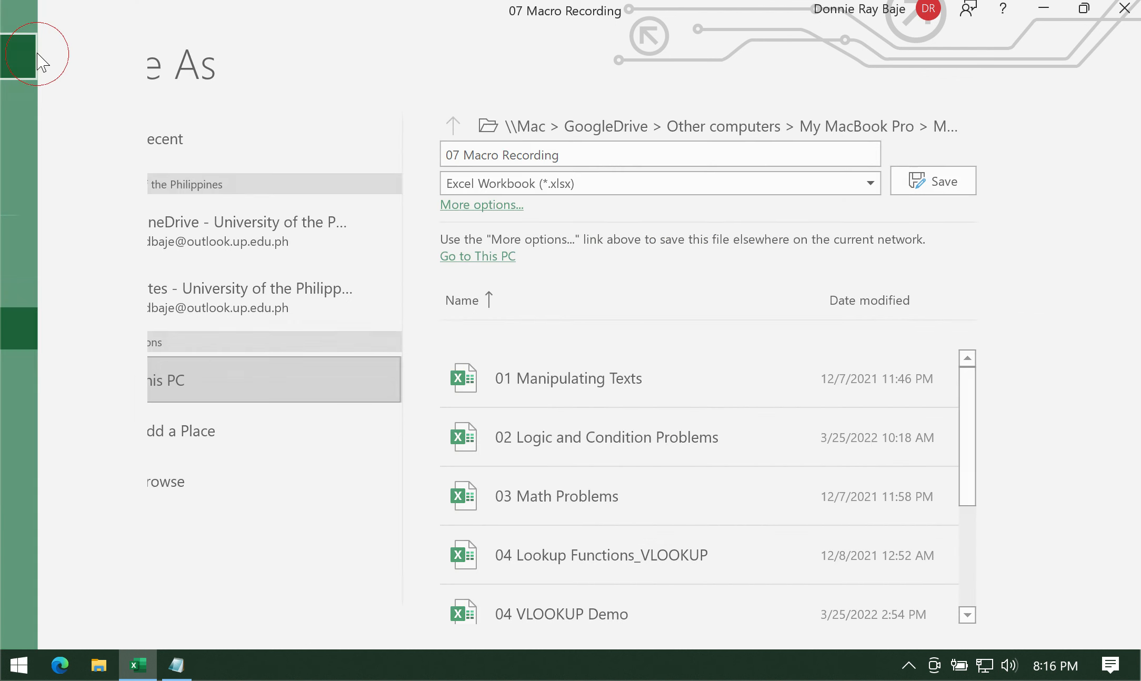
pyautogui.click(29, 56)
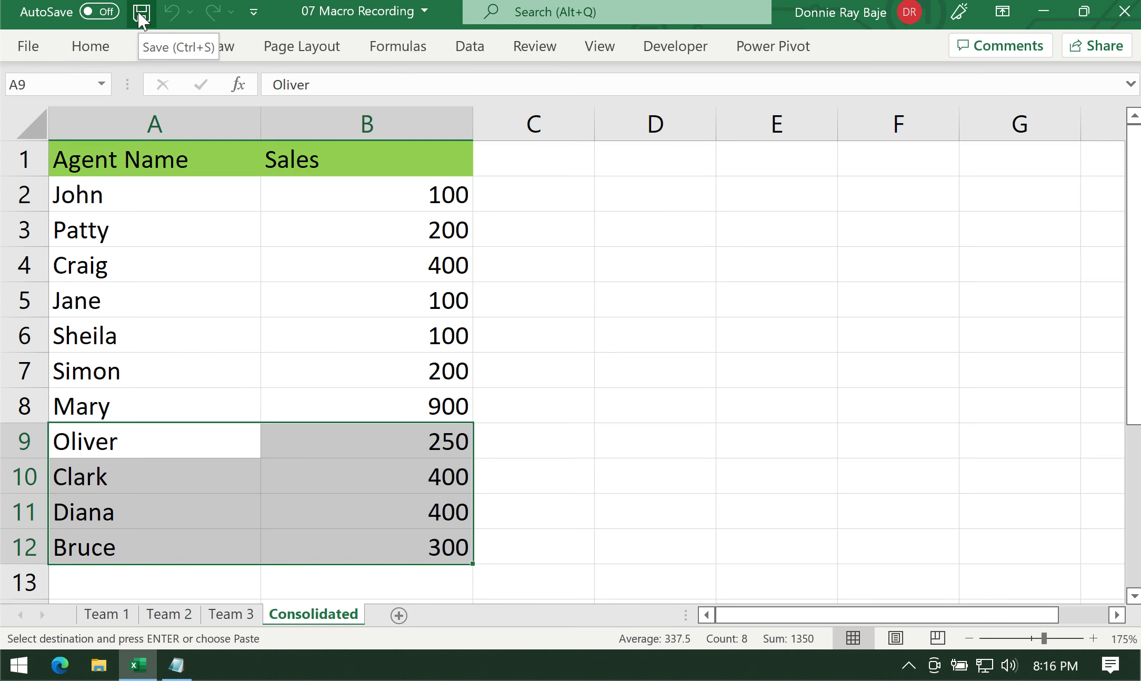
# Save the workbook as 07 Macro Recording in the Excel Macro-Enabled Workbook (*.xlsm) format, declining the macro-free save.
pyautogui.click(141, 14)
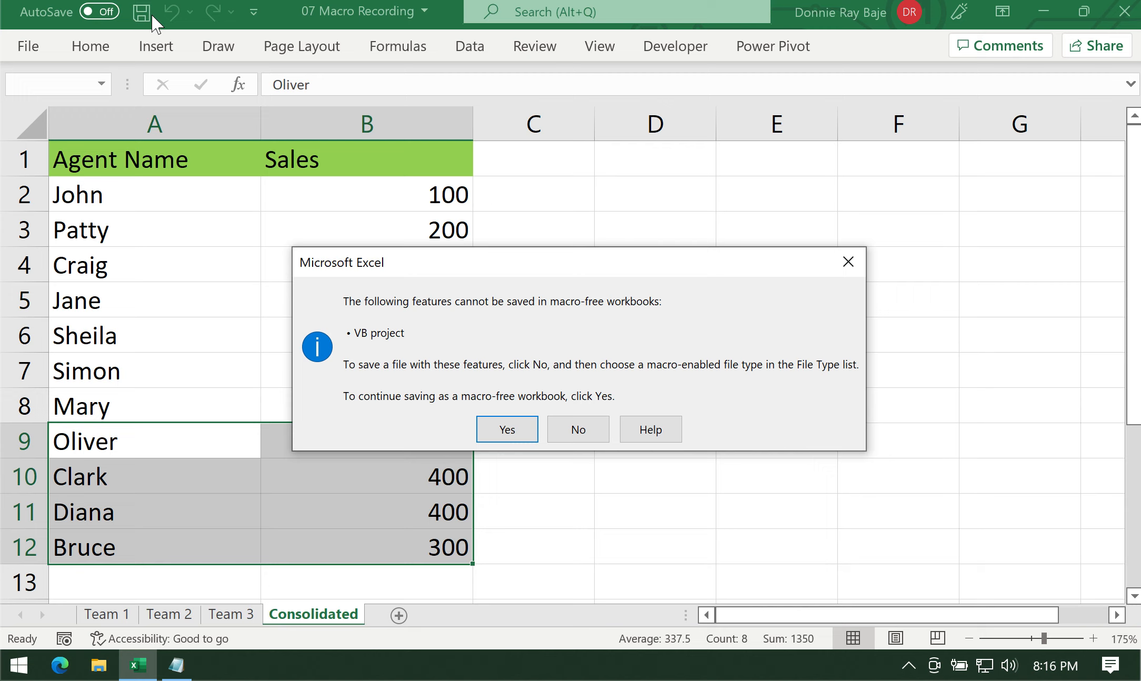
pyautogui.moveTo(491, 262); pyautogui.dragTo(526, 168)
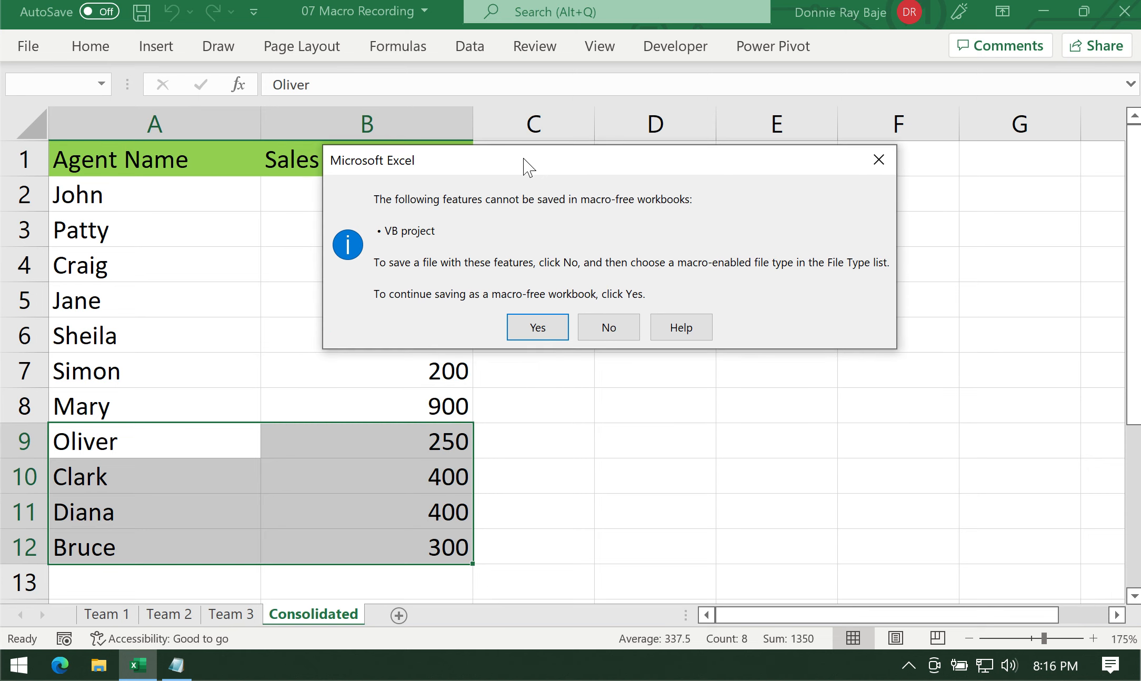
pyautogui.click(615, 330)
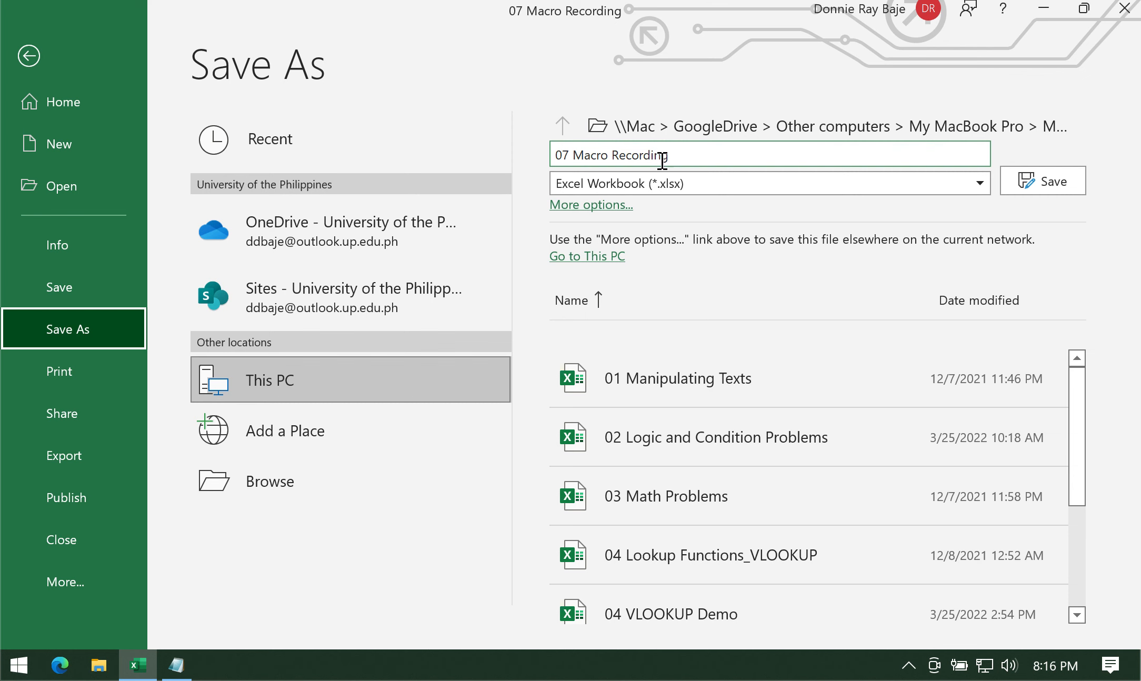
pyautogui.click(675, 183)
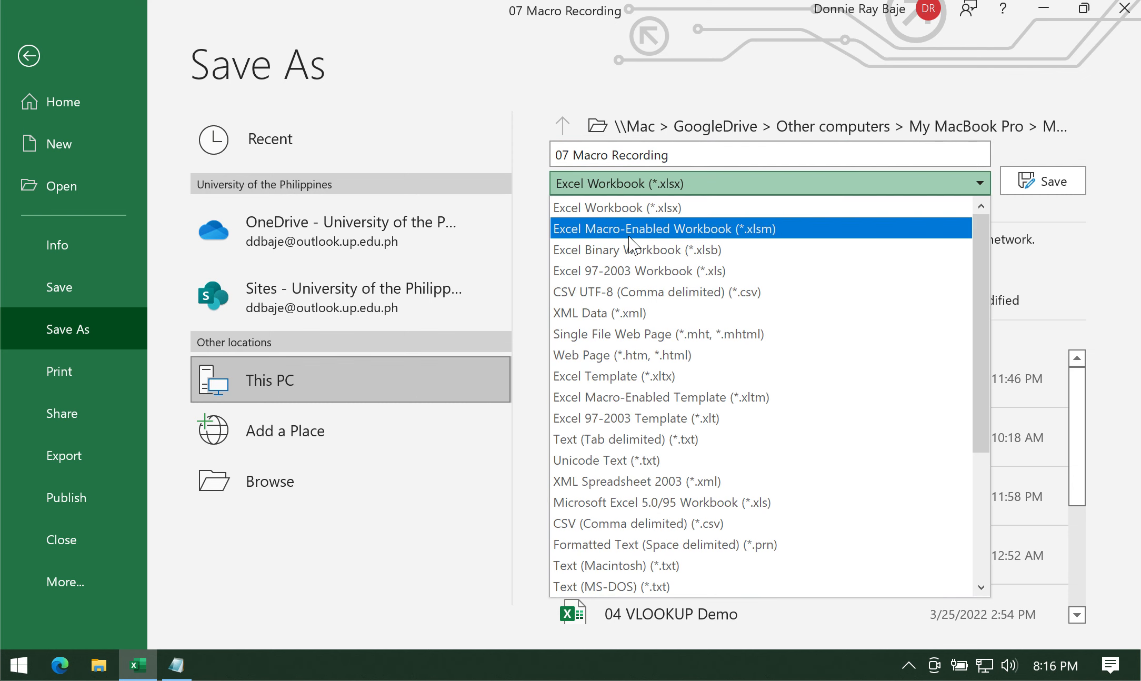
pyautogui.click(756, 228)
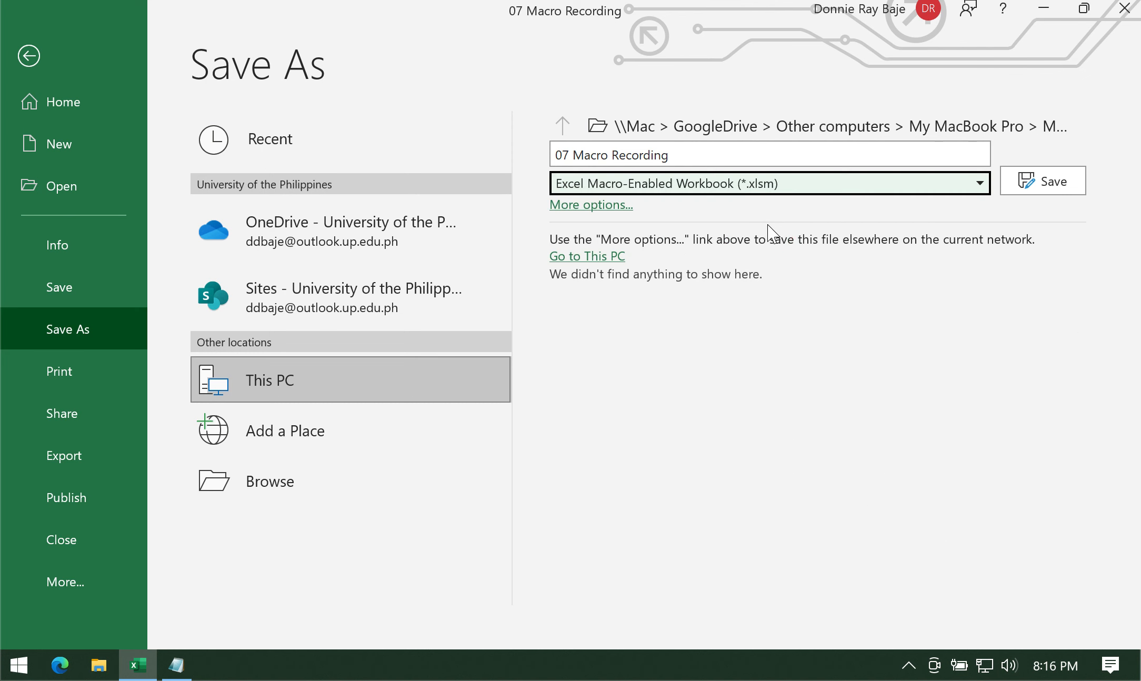
pyautogui.click(1064, 179)
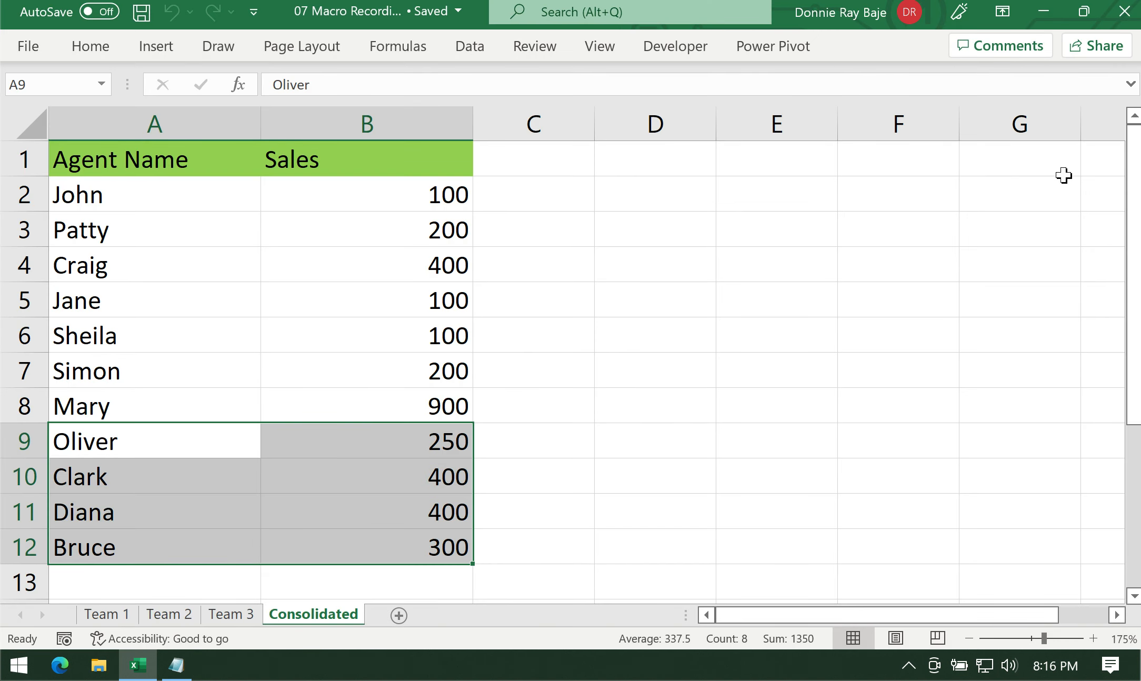
# Clear the contents of A2:B12 on the Consolidated sheet, keeping its headers.
pyautogui.moveTo(163, 194); pyautogui.dragTo(345, 547)
pyautogui.rightClick(351, 400)
pyautogui.click(510, 278)
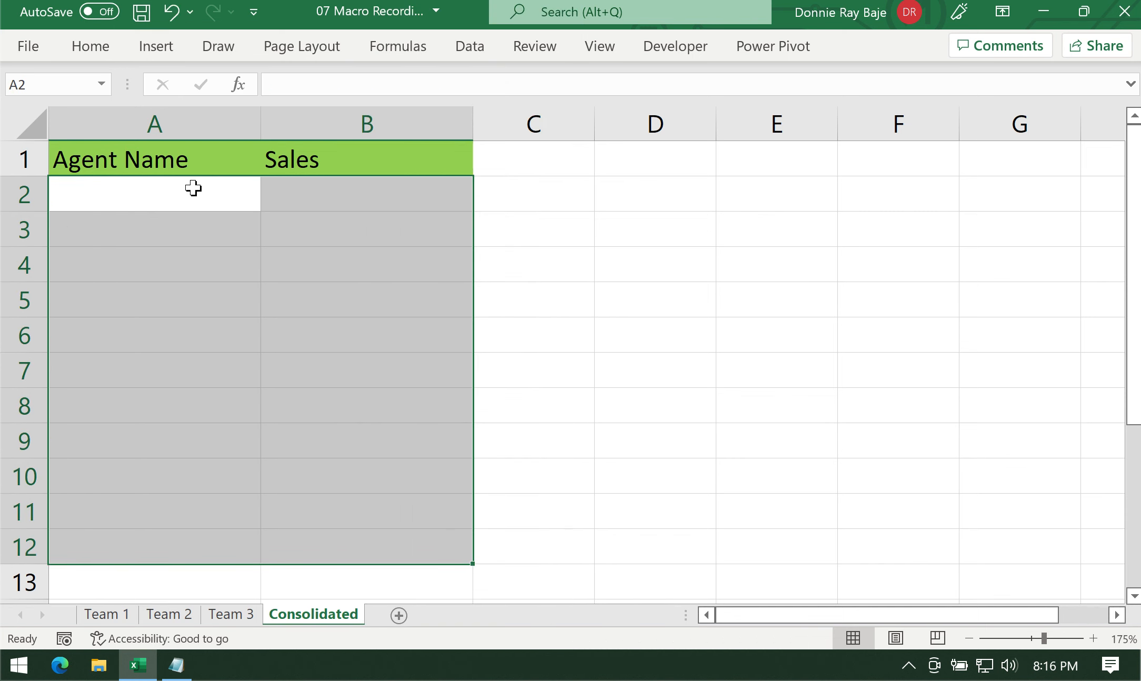
# Make A1 the active cell on the Consolidated, Team 1, Team 2 and Team 3 sheets.
pyautogui.click(178, 158)
pyautogui.click(132, 602)
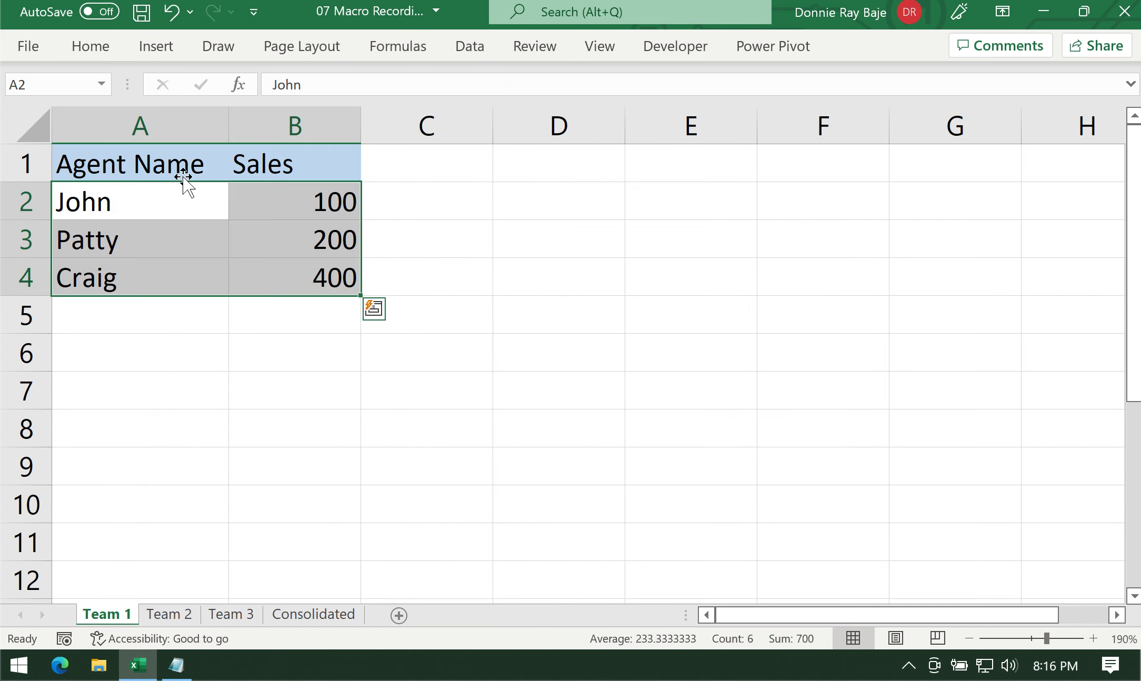
pyautogui.click(179, 174)
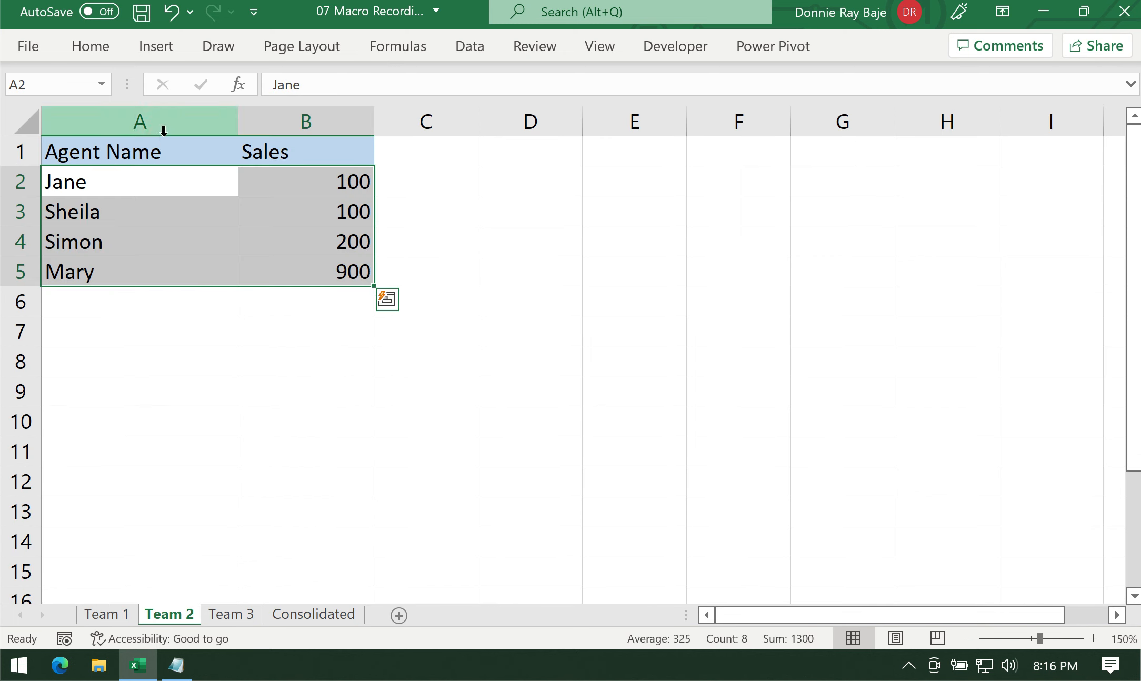
pyautogui.click(163, 148)
pyautogui.click(232, 614)
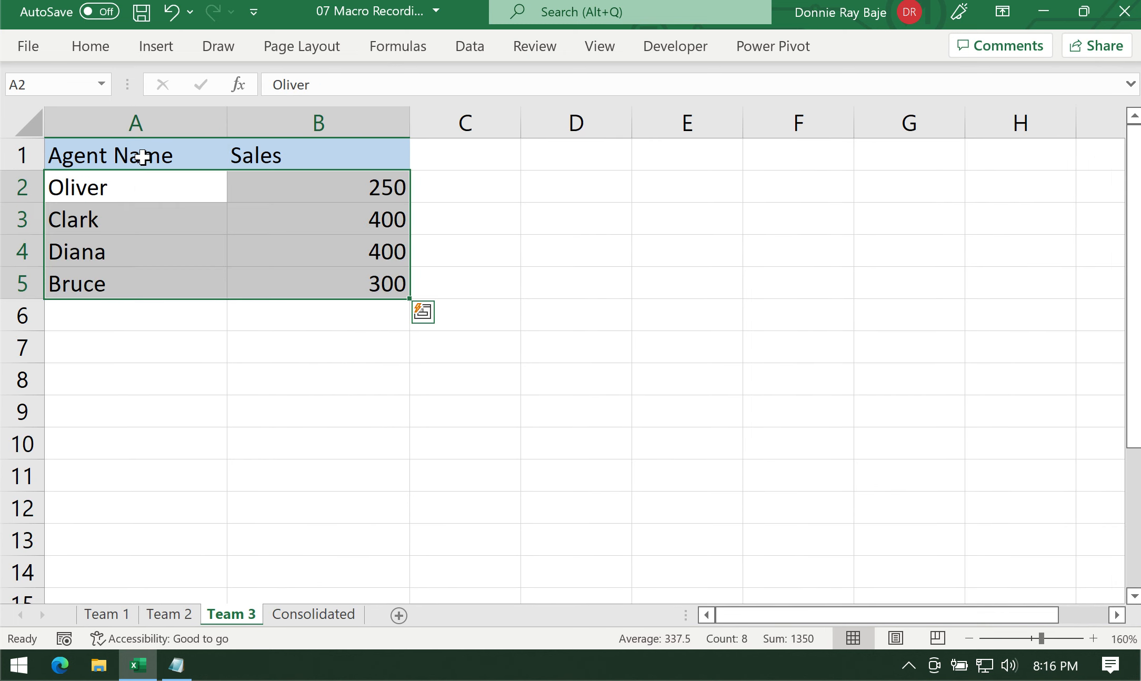
pyautogui.click(140, 158)
# Add a new agent's first name with sales of 150 in row 5 of the Team 1 sheet, and reselect A1.
pyautogui.click(120, 612)
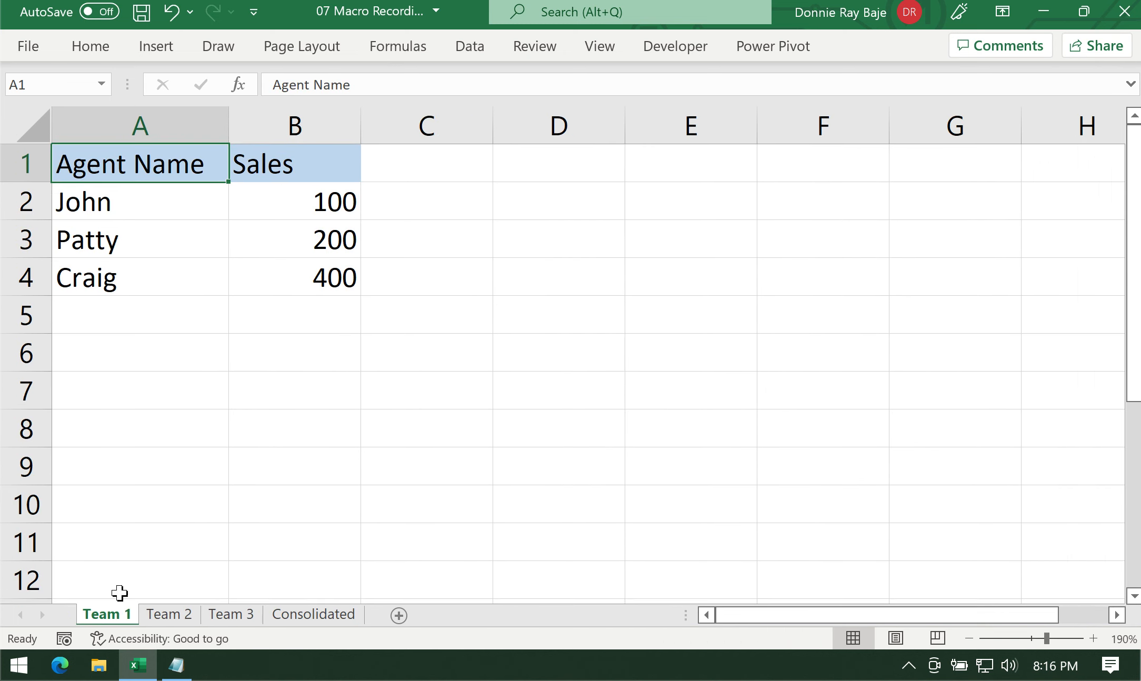
pyautogui.click(158, 301)
pyautogui.write('Donnie')
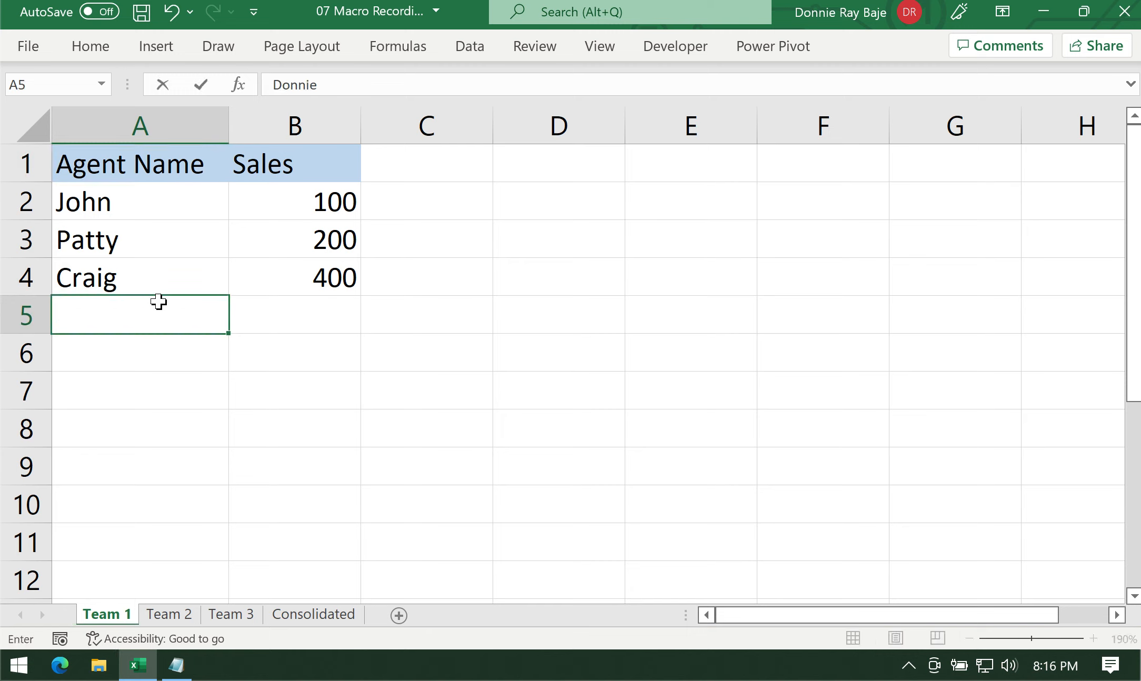
pyautogui.press('Tab')
pyautogui.write('150')
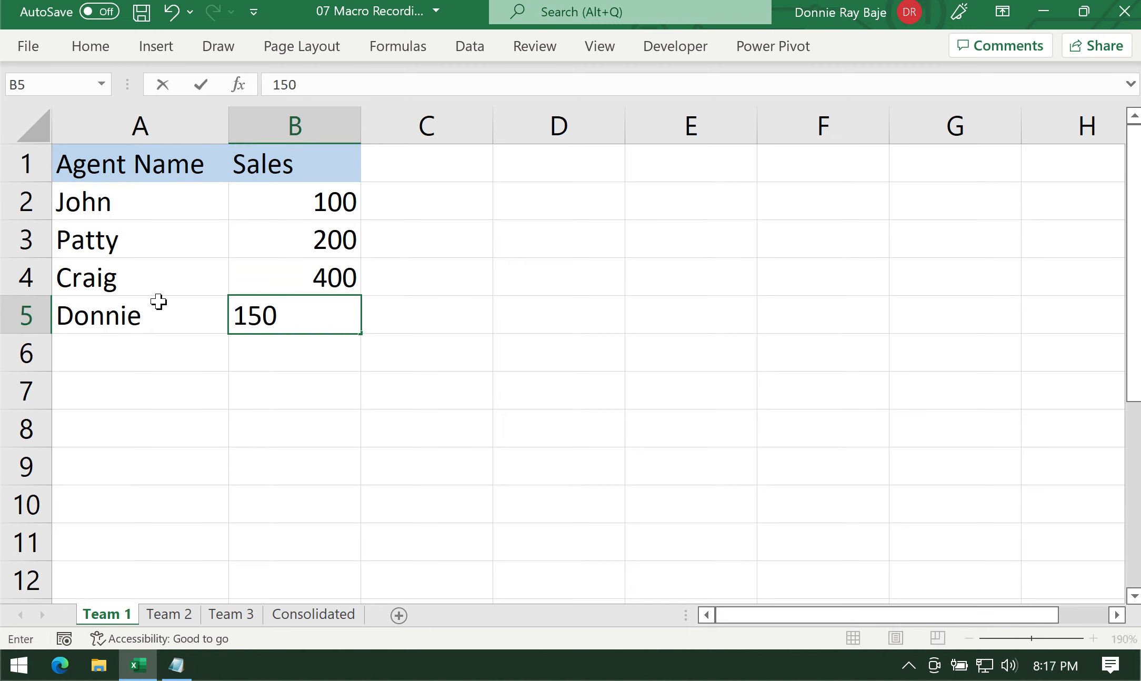
pyautogui.click(156, 179)
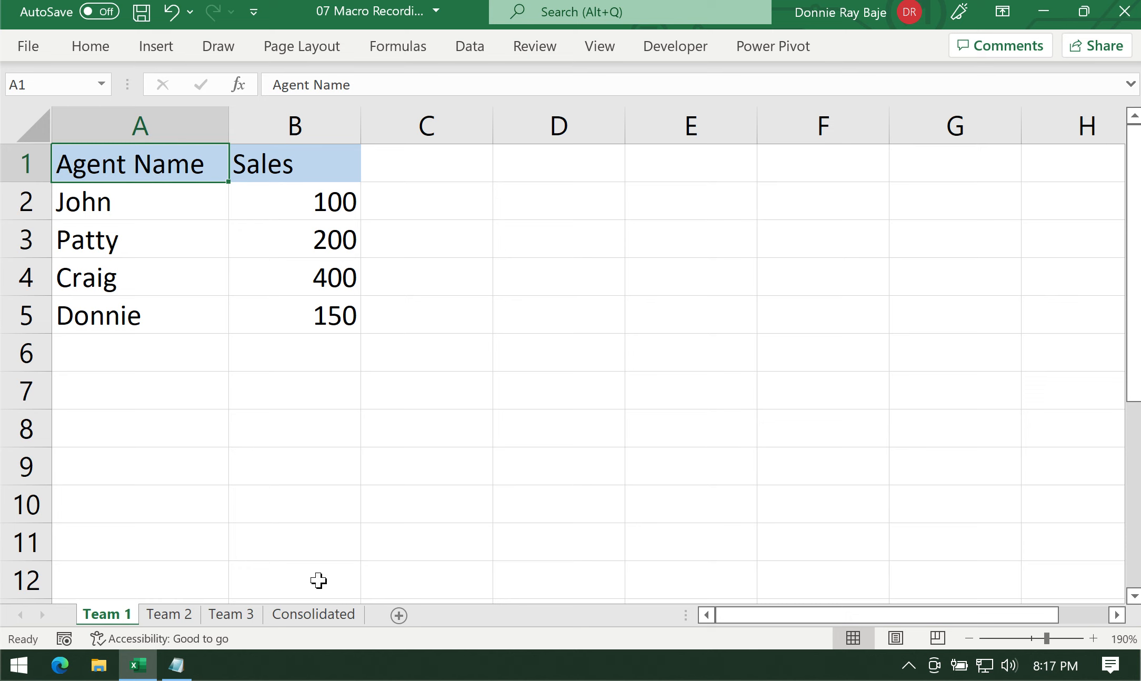
# Recheck the active cells on the team sheets and run the CONSOLIDATOR macro from the Consolidated sheet.
pyautogui.click(169, 614)
pyautogui.click(234, 617)
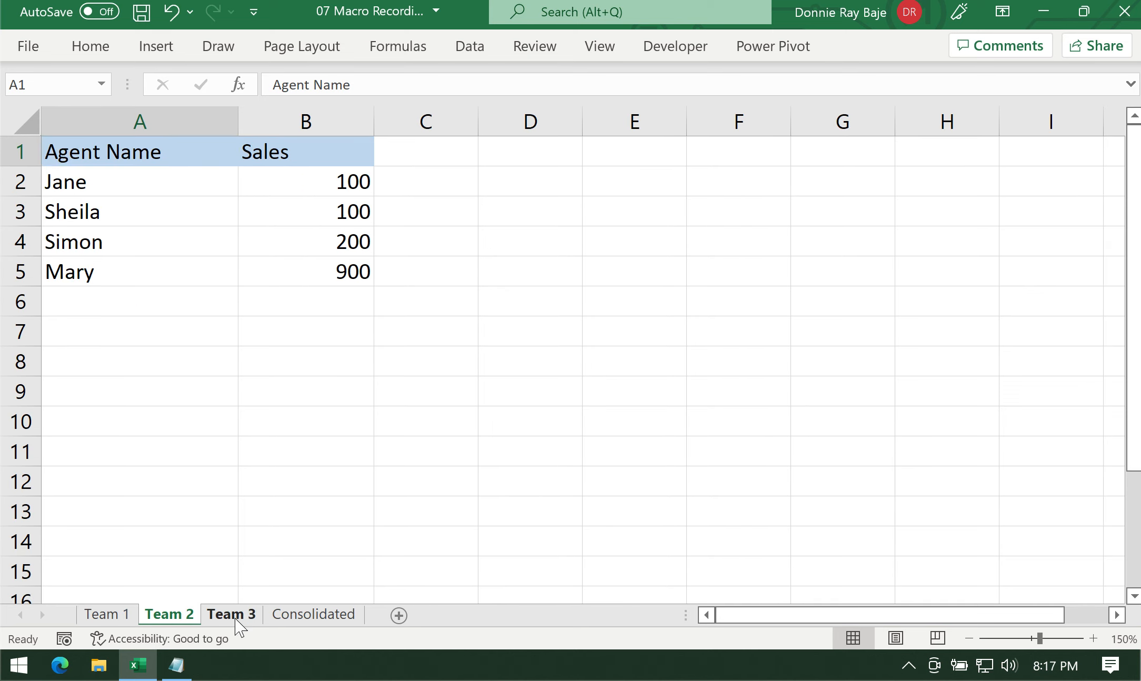
pyautogui.click(301, 617)
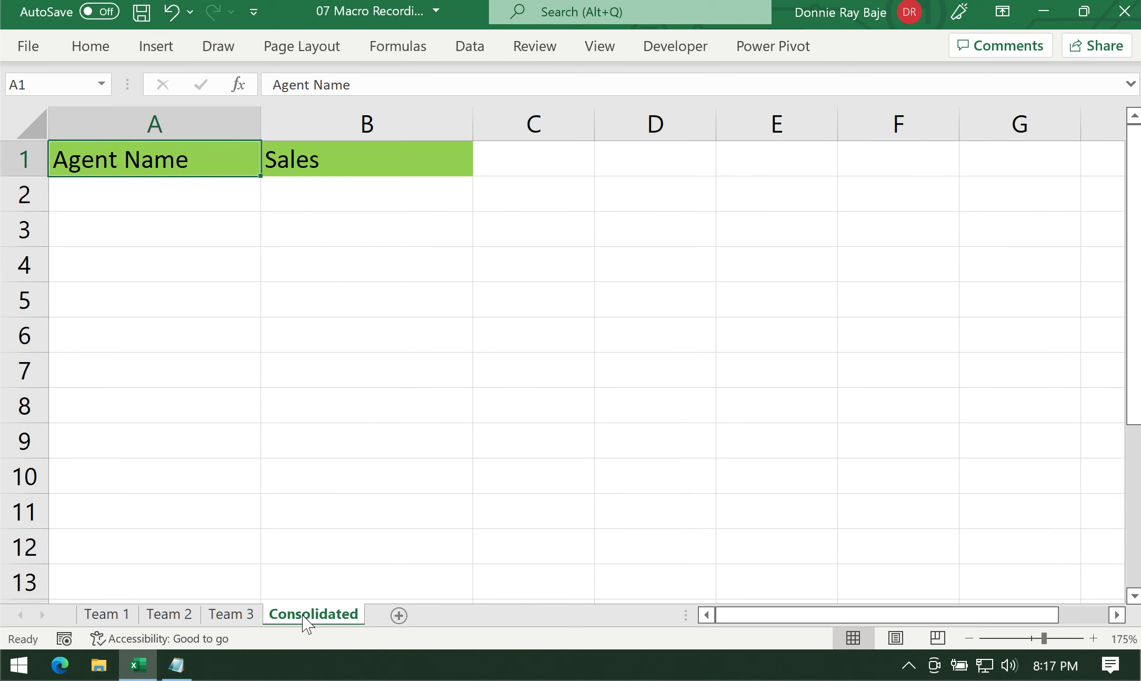
pyautogui.click(128, 617)
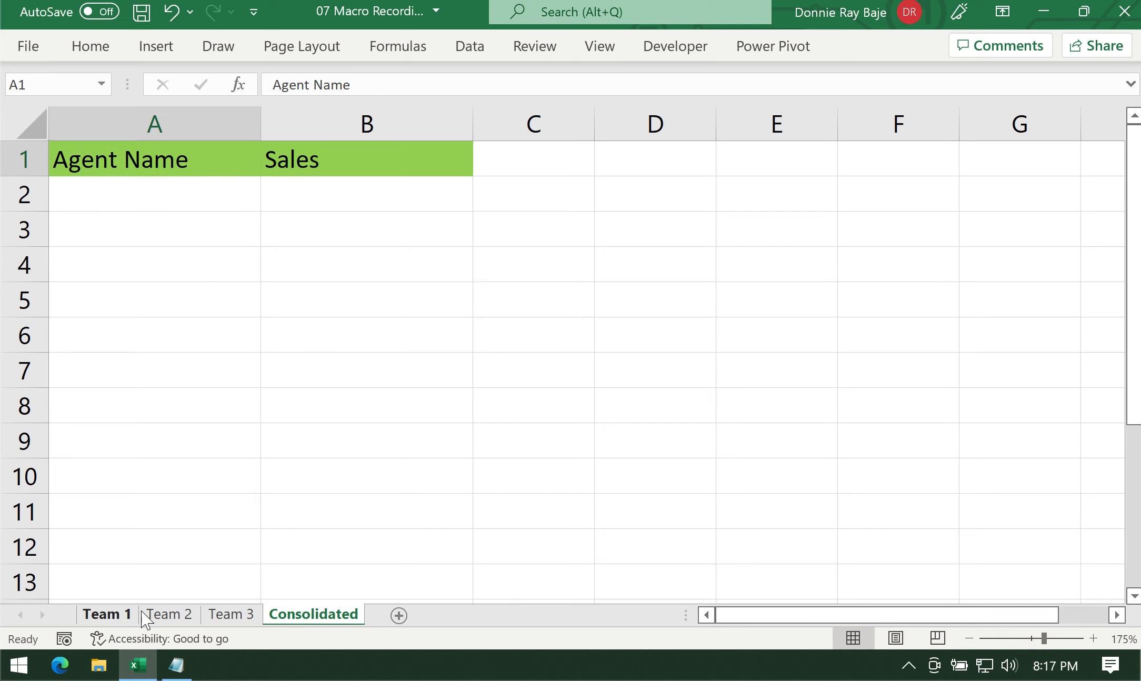
pyautogui.click(339, 615)
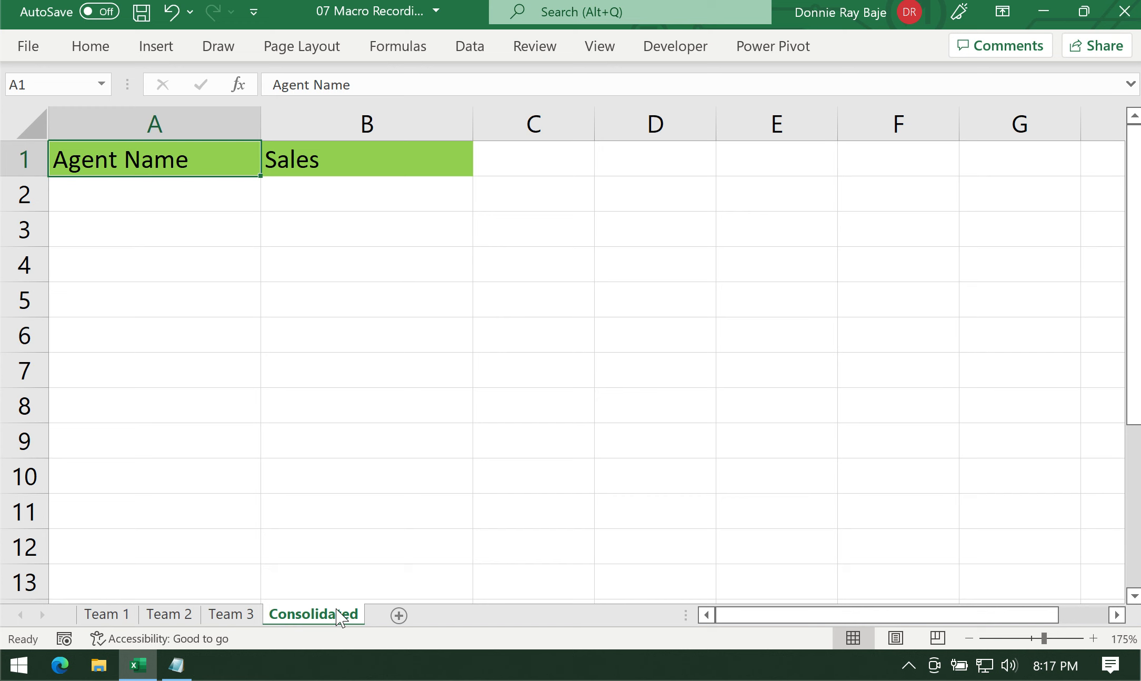
pyautogui.hotkey('ctrl', 'shift', 'c')
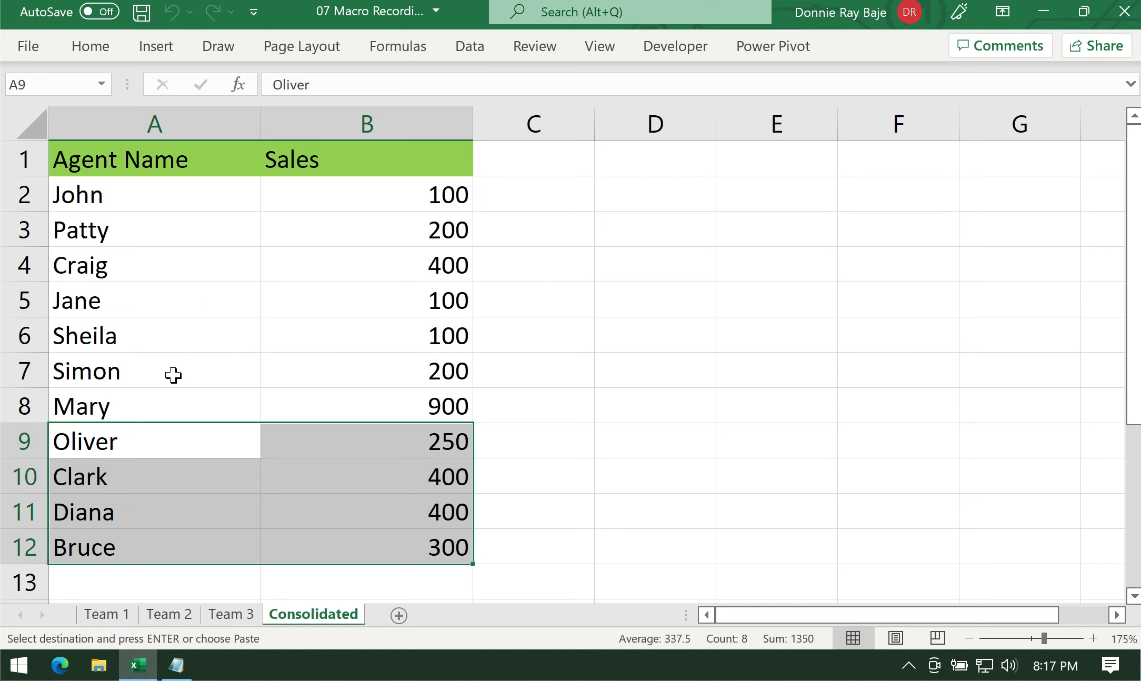
# Examine the fixed range A2:B4 that the macro copies on the Team 1 sheet.
pyautogui.click(106, 614)
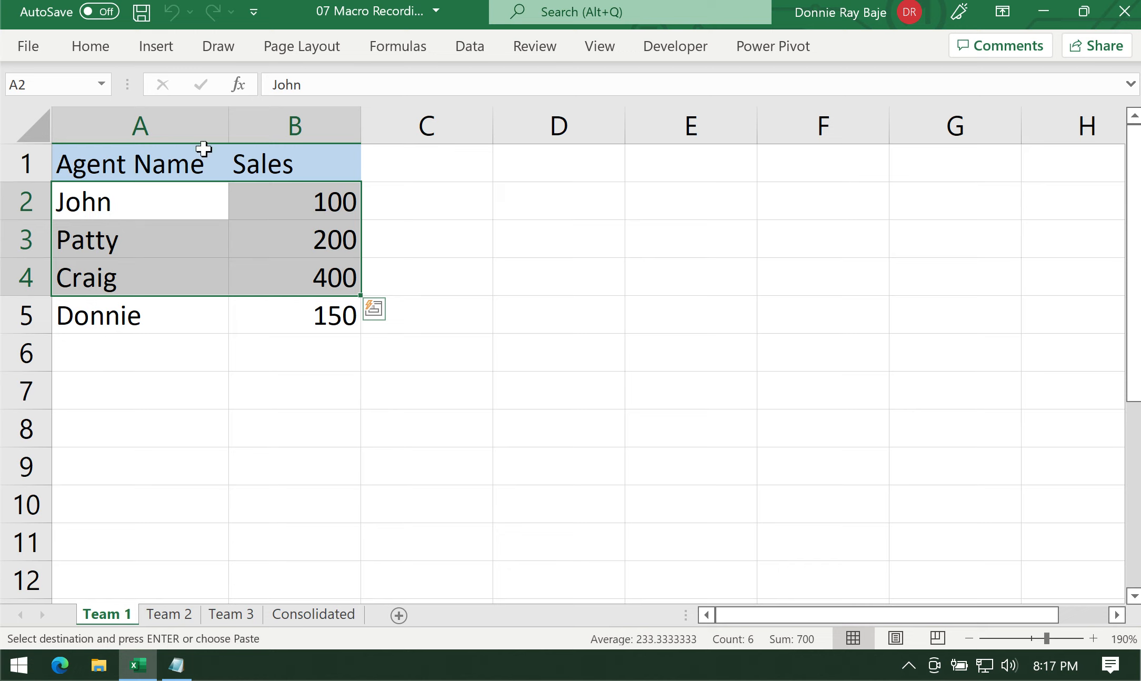
pyautogui.click(158, 197)
pyautogui.moveTo(159, 196); pyautogui.dragTo(289, 292)
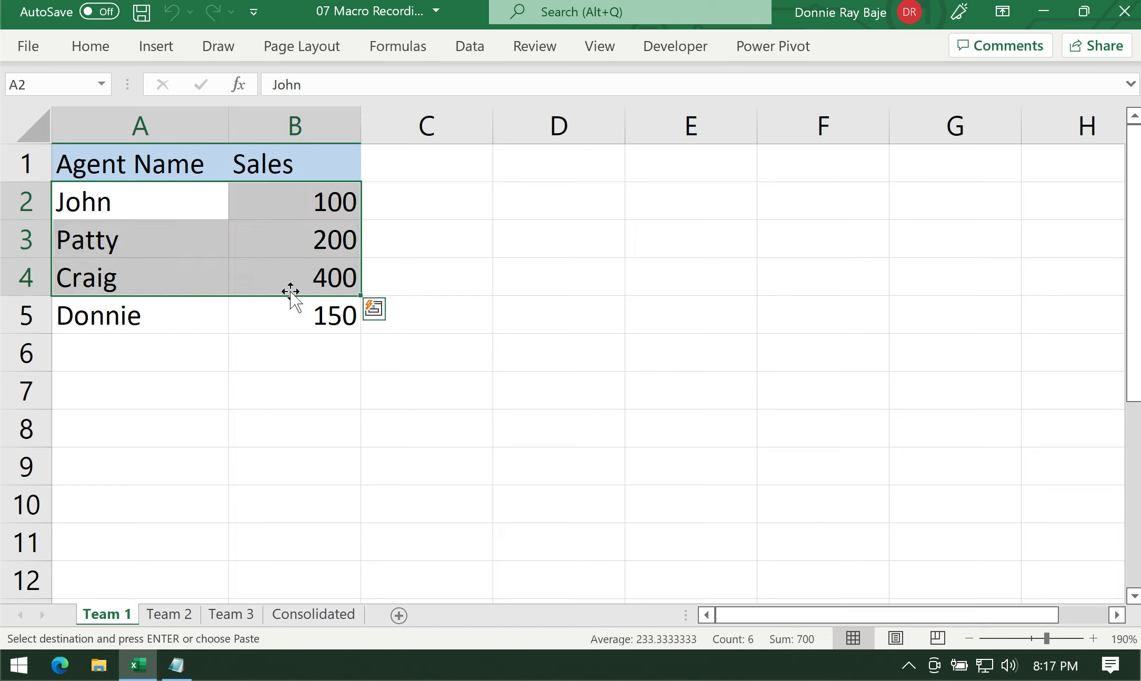
pyautogui.moveTo(186, 201); pyautogui.dragTo(289, 270)
pyautogui.click(161, 198)
# Starting from A1 on Team 1, select the data from A2 through the last filled row, extended to column B.
pyautogui.click(163, 165)
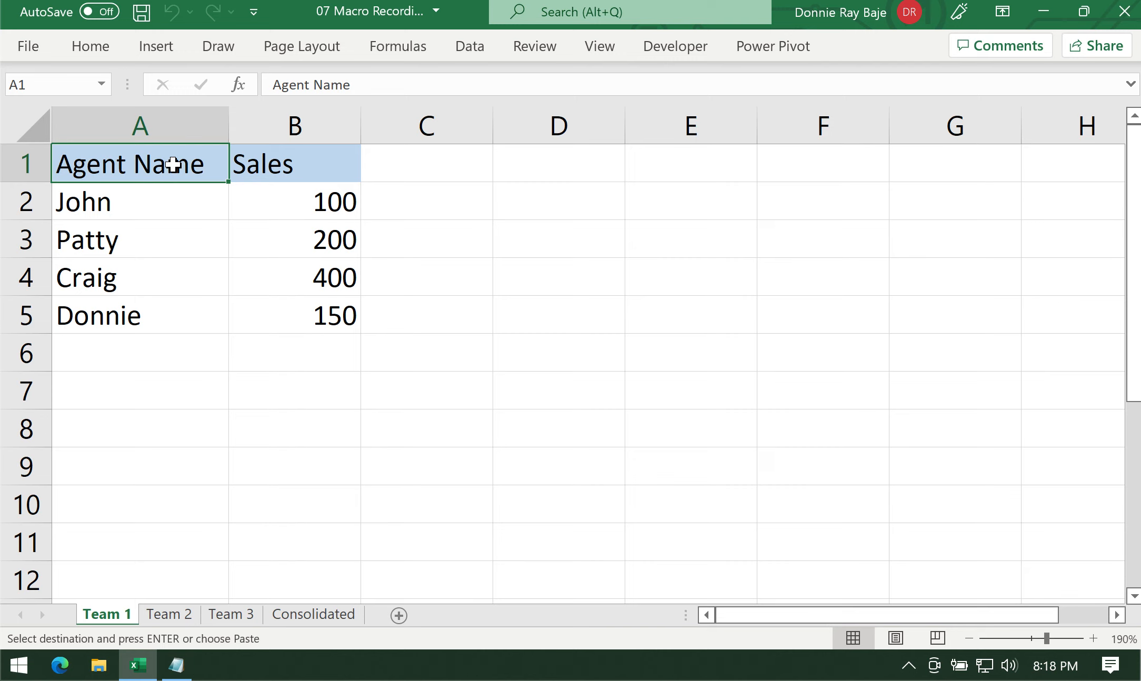
pyautogui.press('Down')
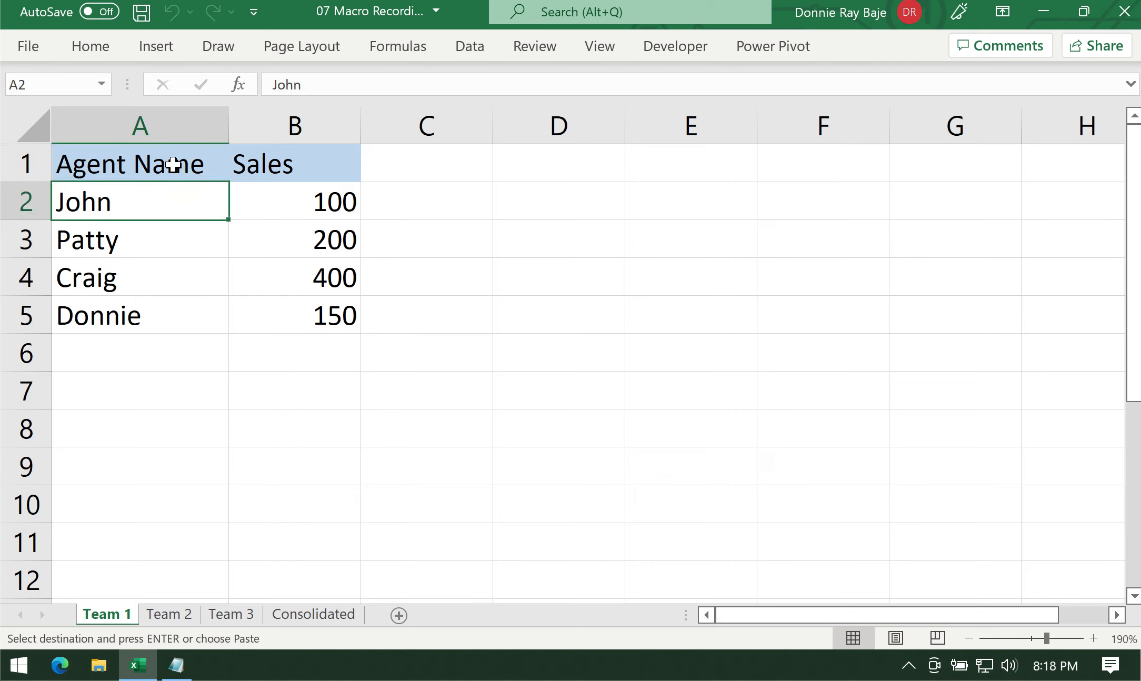
pyautogui.hotkey('ctrl', 'shift', 'Down')
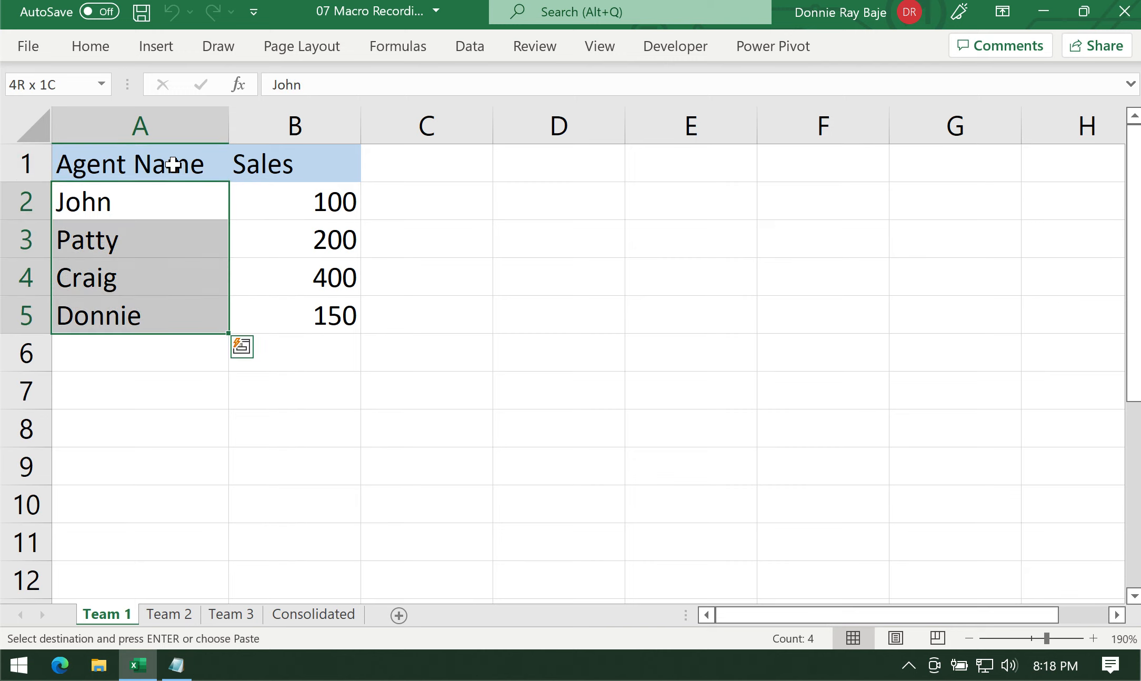
pyautogui.hotkey('shift', 'Right')
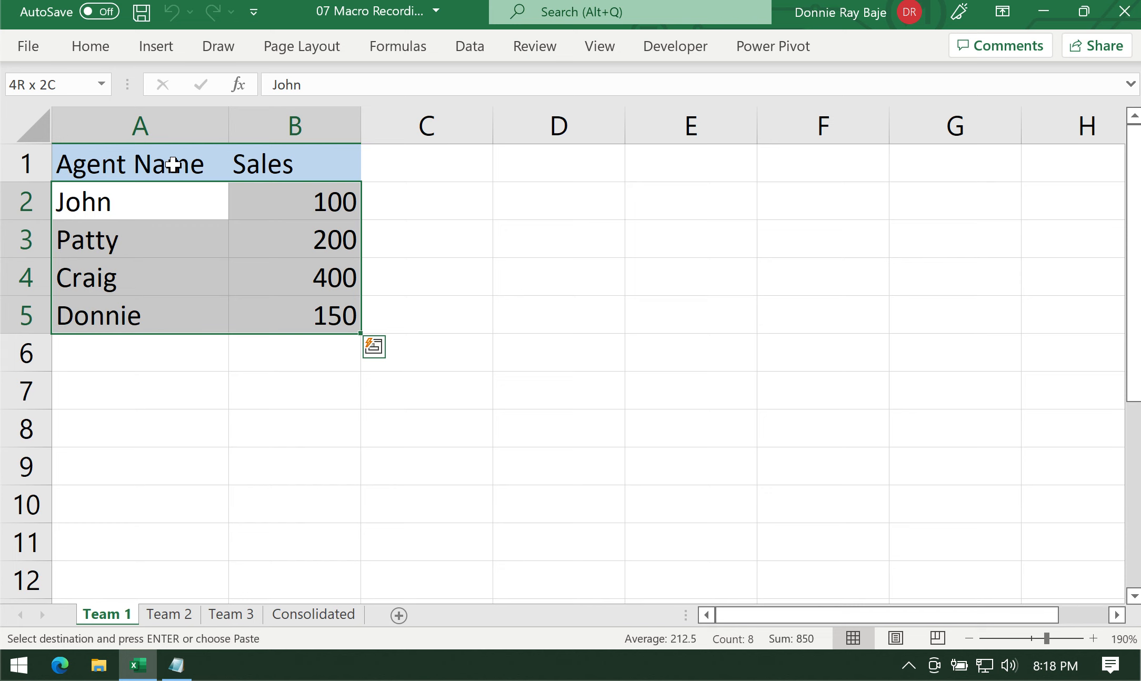
# Delete the consolidated agent names and sales in A2:B12 on the Consolidated sheet.
pyautogui.click(324, 613)
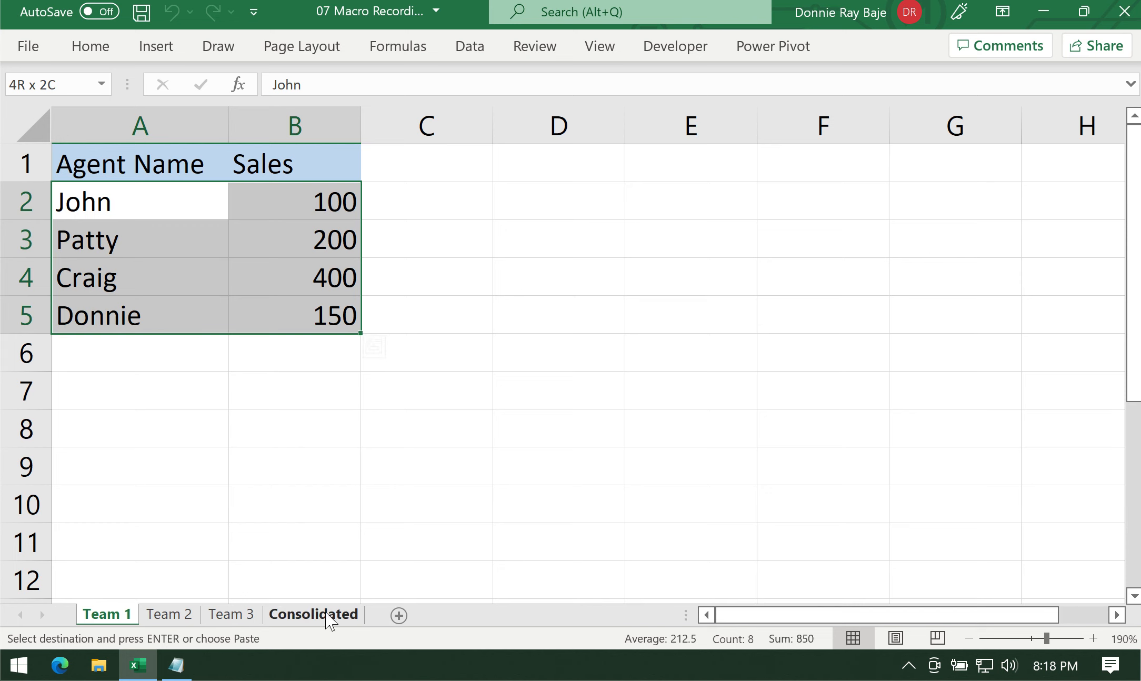
pyautogui.click(178, 193)
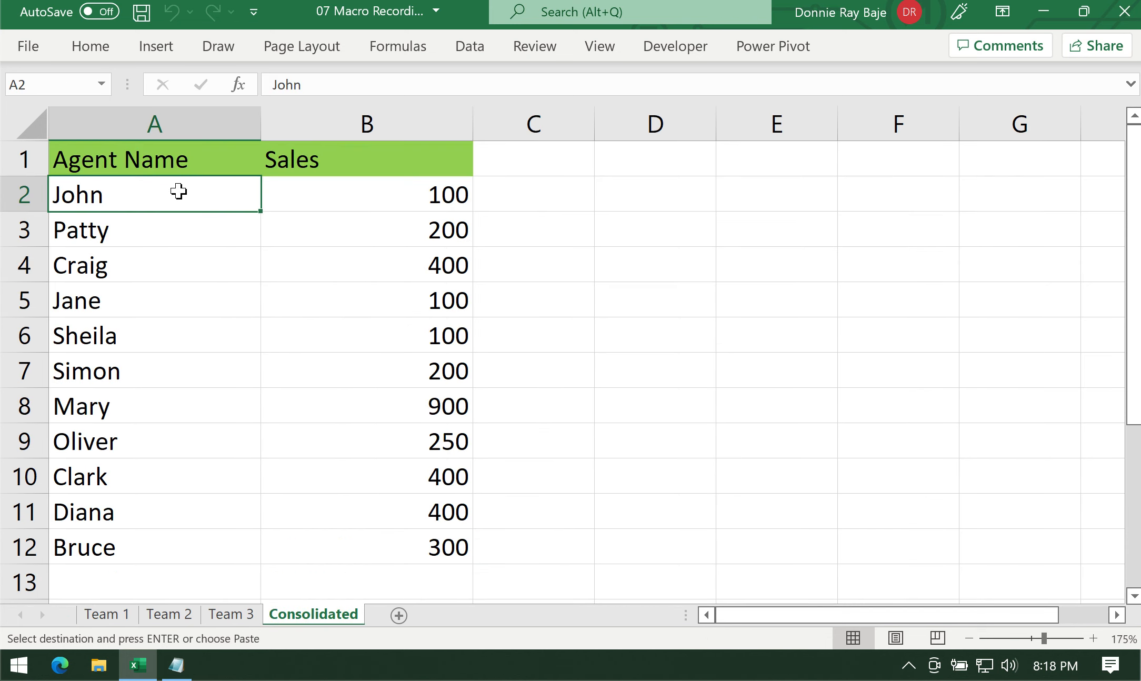
pyautogui.click(202, 567)
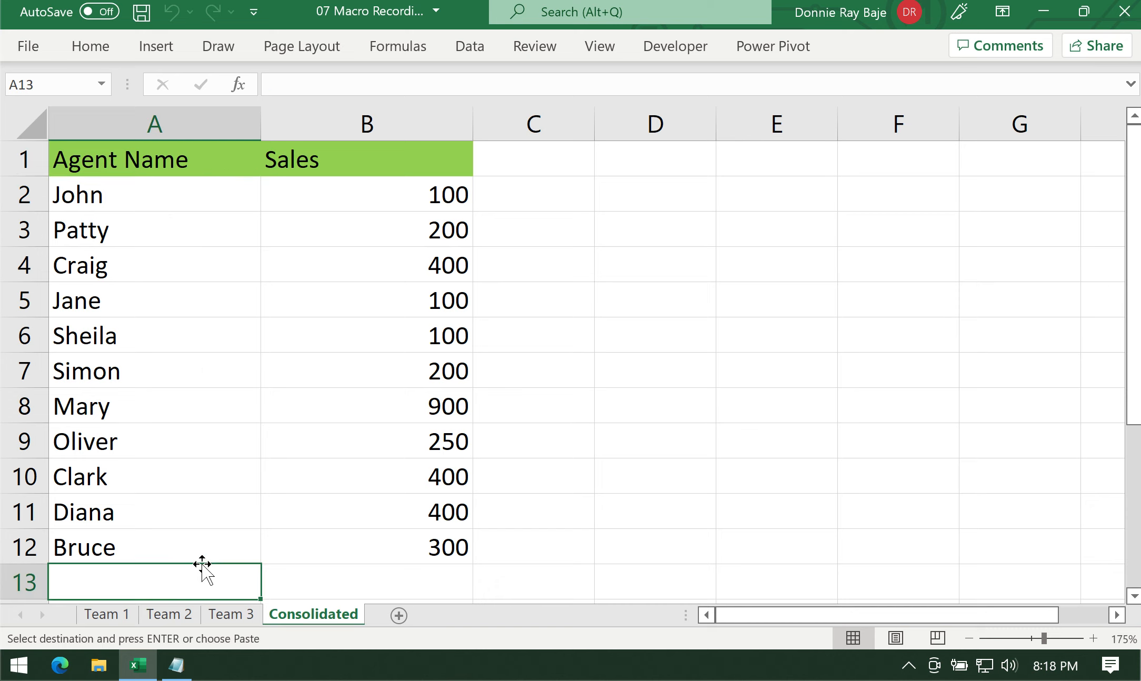
pyautogui.moveTo(193, 199); pyautogui.dragTo(358, 548)
pyautogui.rightClick(359, 410)
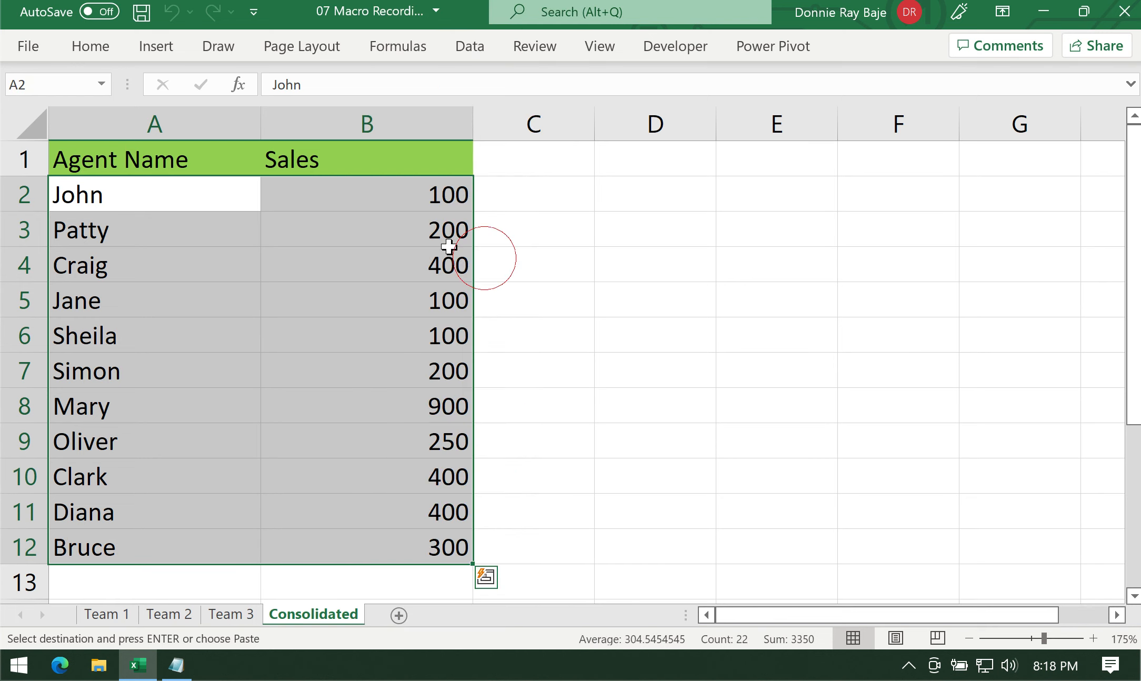
pyautogui.click(489, 265)
# Reset the active cell to A1 on the Consolidated, Team 1, Team 2 and Team 3 sheets, ending on Consolidated.
pyautogui.click(200, 151)
pyautogui.click(103, 616)
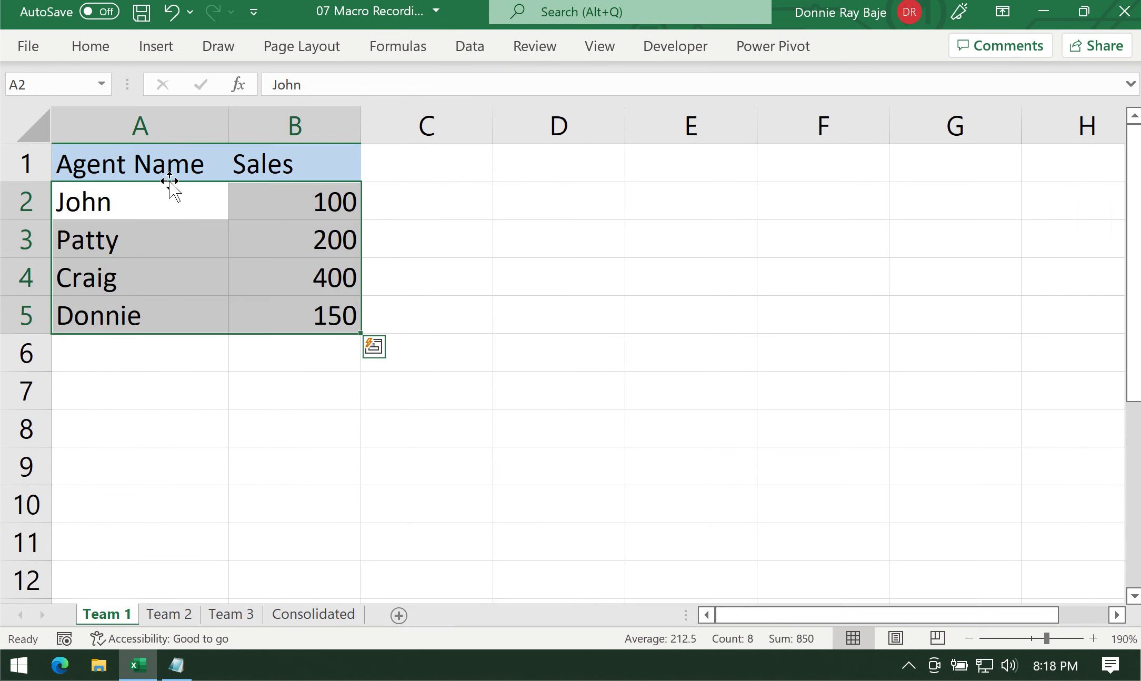
pyautogui.click(165, 165)
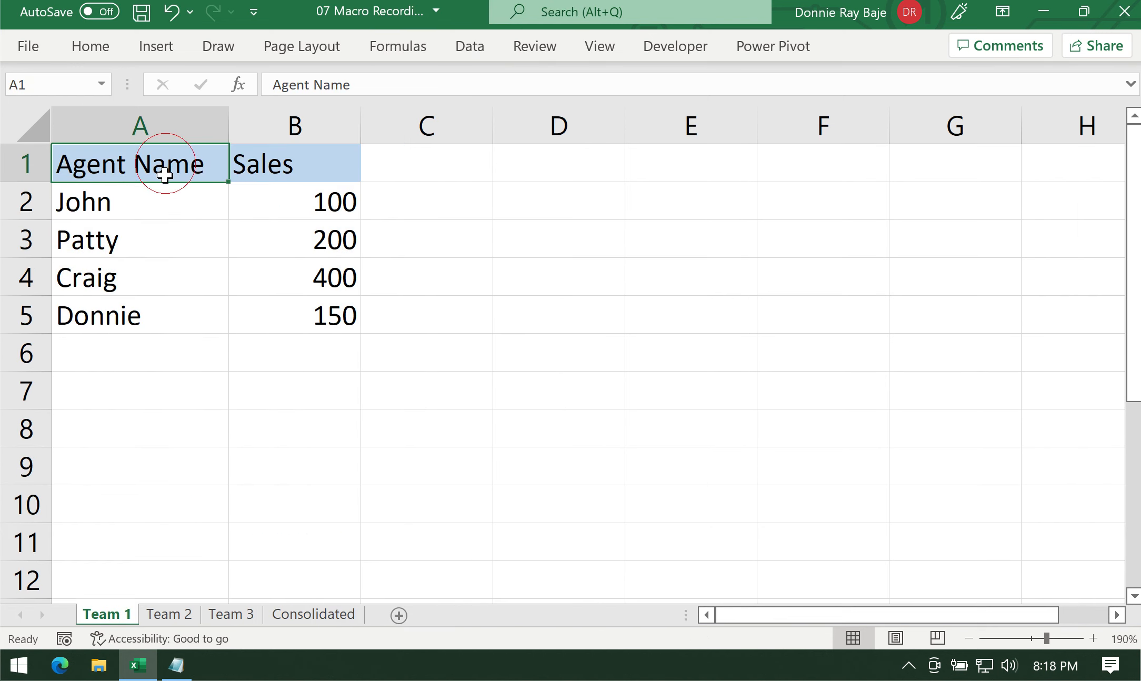
pyautogui.click(138, 152)
pyautogui.click(230, 614)
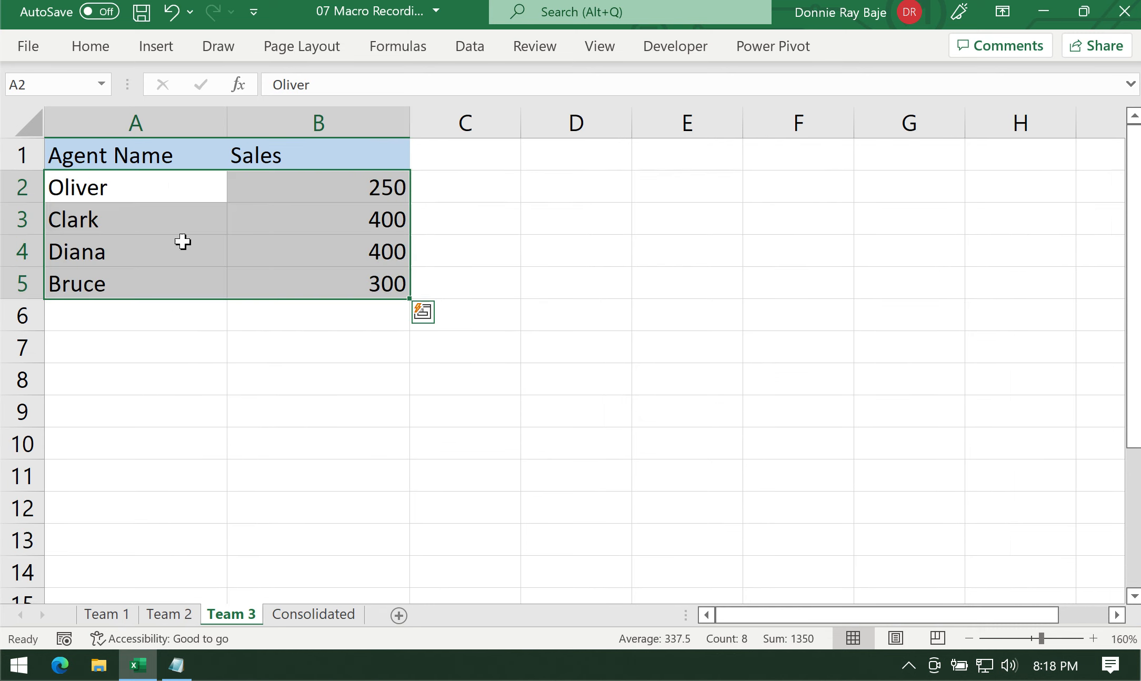
pyautogui.click(166, 147)
pyautogui.click(314, 614)
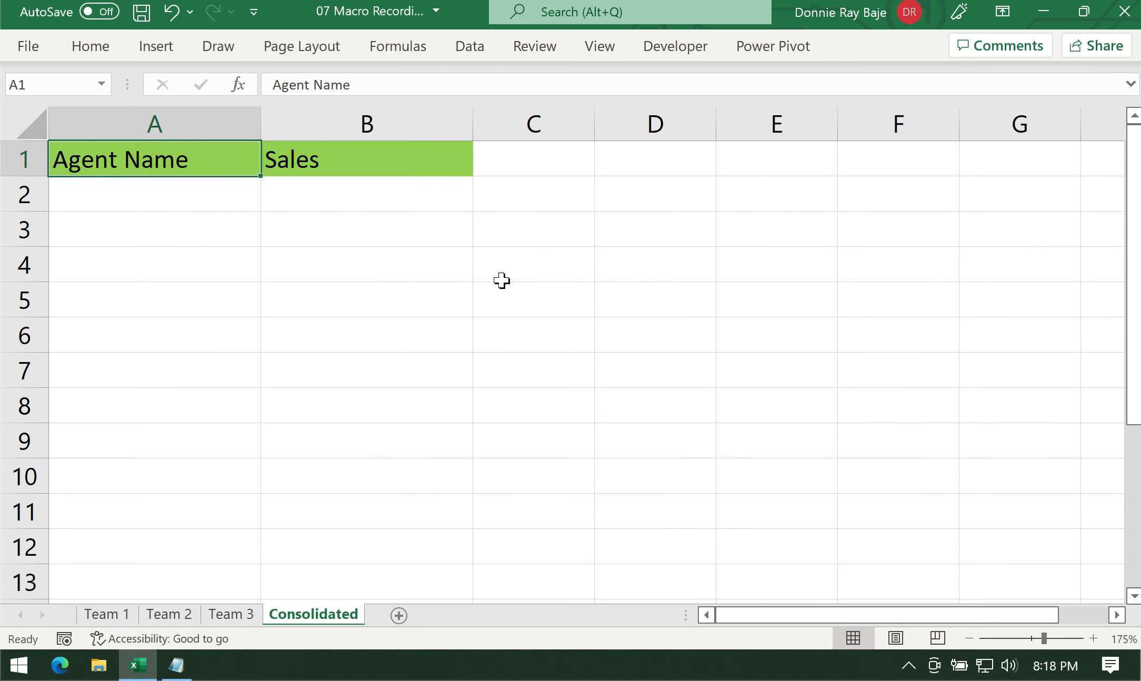
# With relative references turned on, start recording a macro named CONSOLIDATORV2 with shortcut letter w, stored in This Workbook.
pyautogui.click(685, 47)
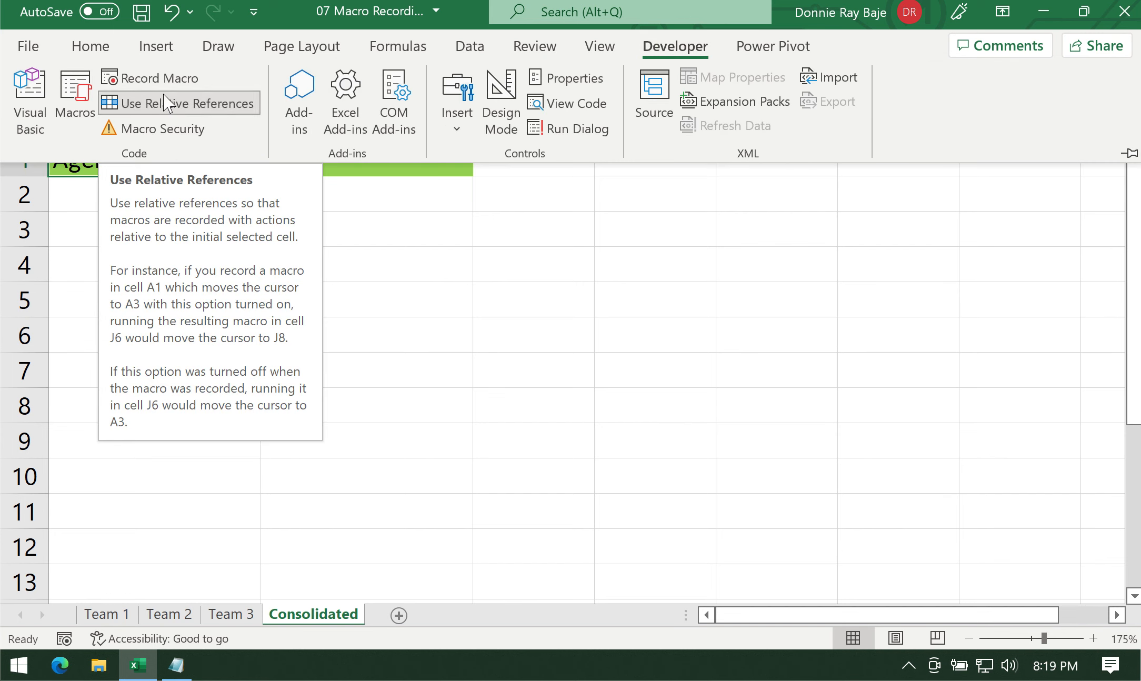
pyautogui.click(148, 104)
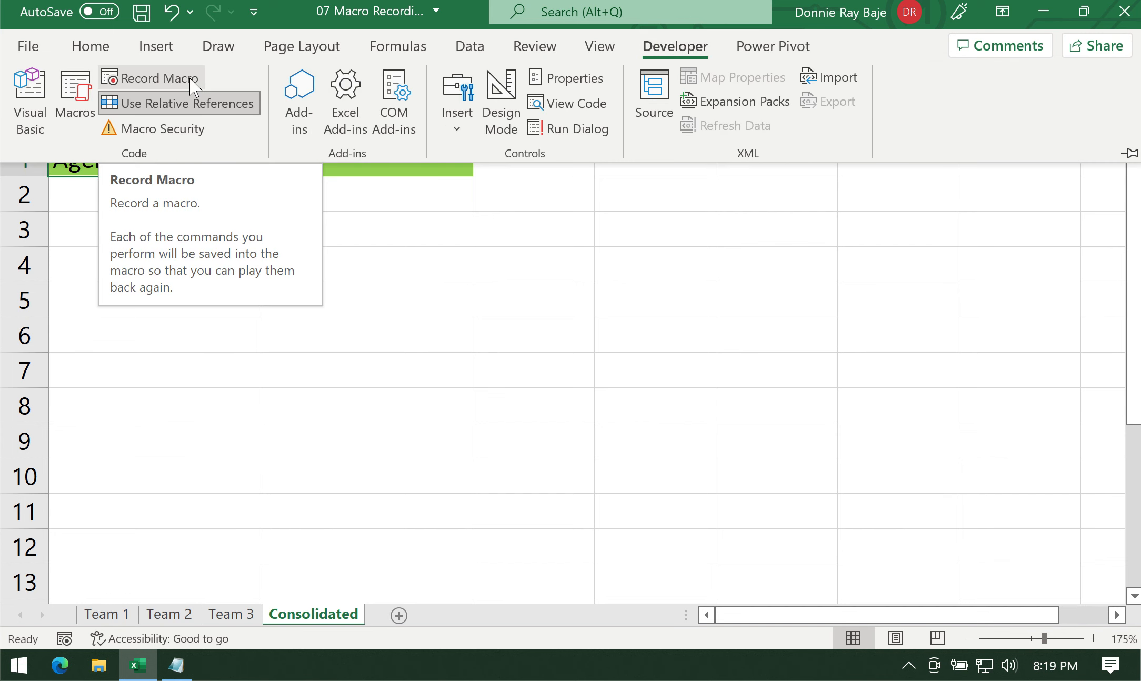
pyautogui.click(158, 79)
pyautogui.write('CO')
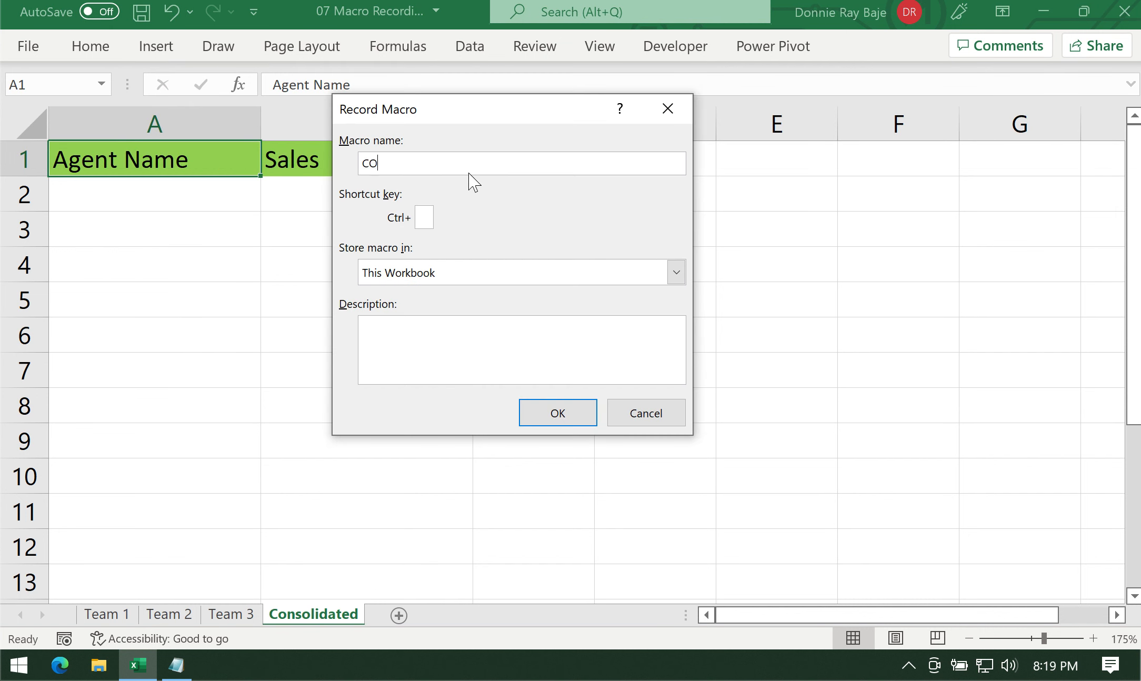
pyautogui.write('NSOLIDATORV')
pyautogui.write('2')
pyautogui.write('w')
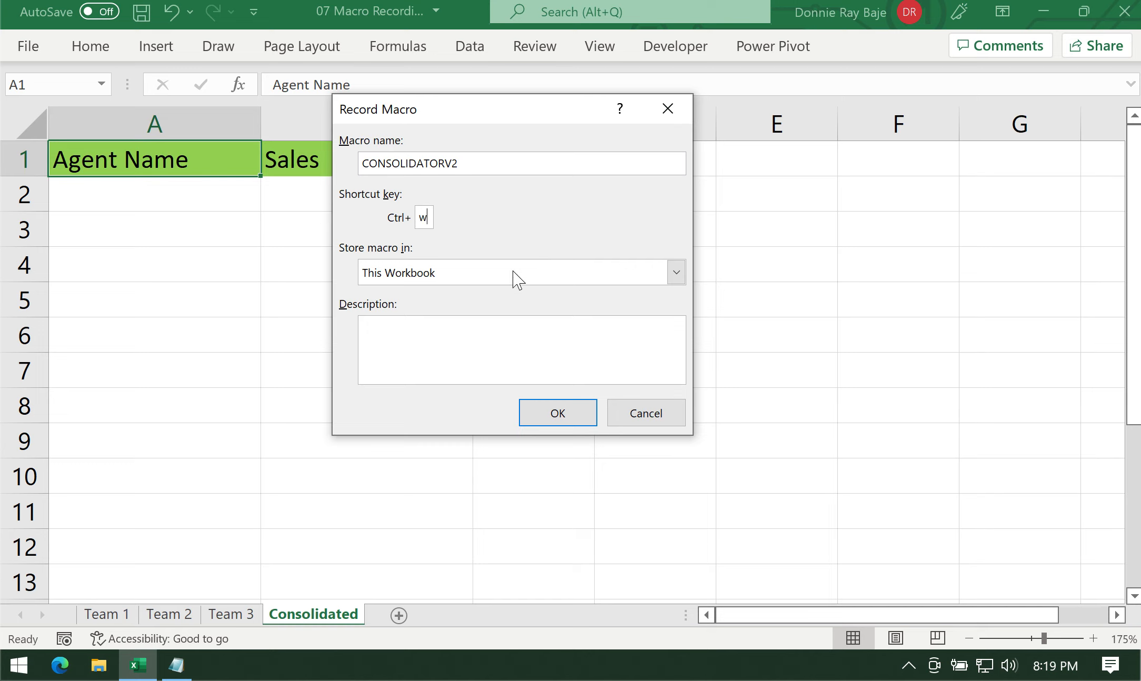
pyautogui.click(559, 415)
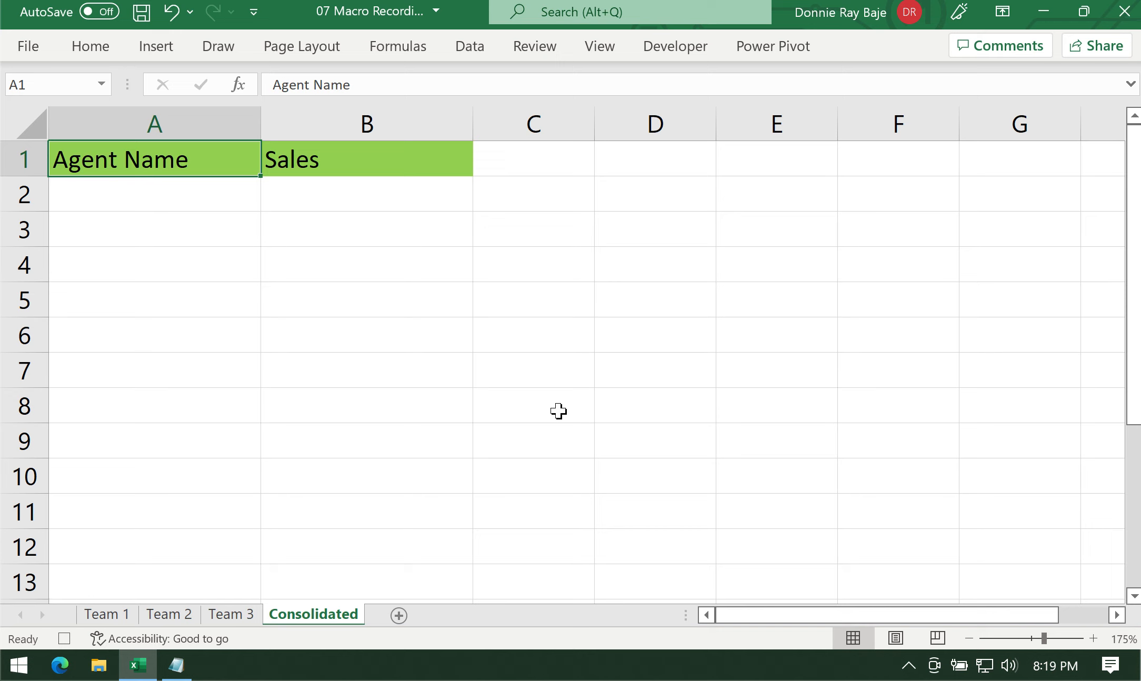
# On Team 1, copy the agent rows from A2 through the last filled row, including the Sales column.
pyautogui.click(116, 618)
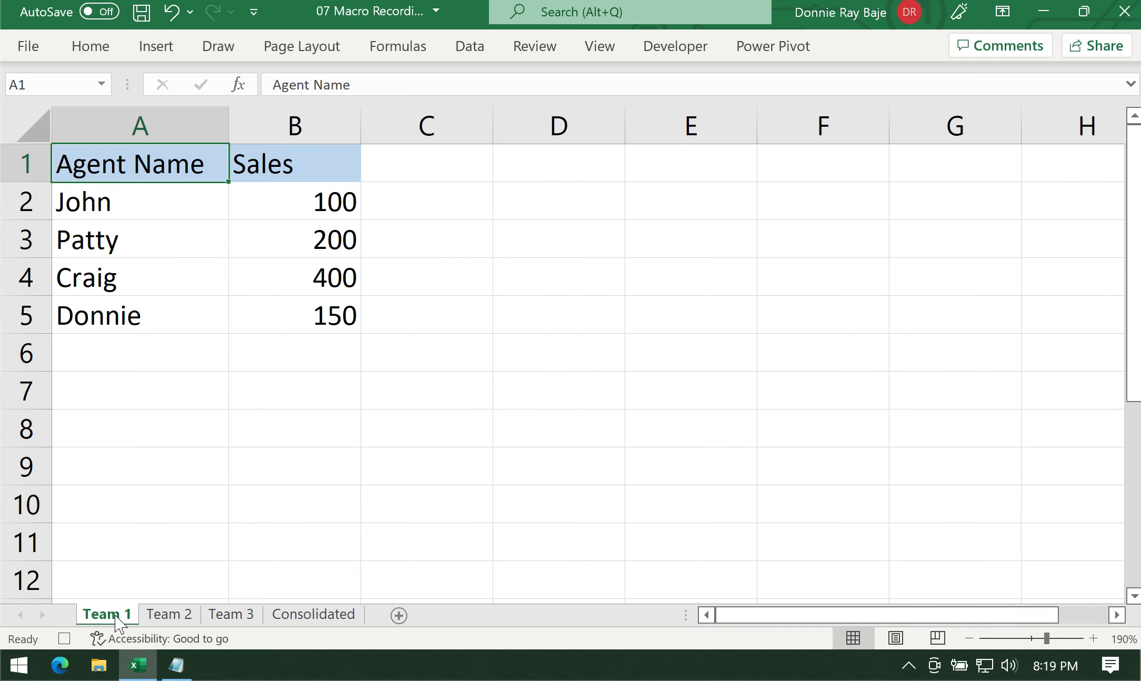
pyautogui.press('Down')
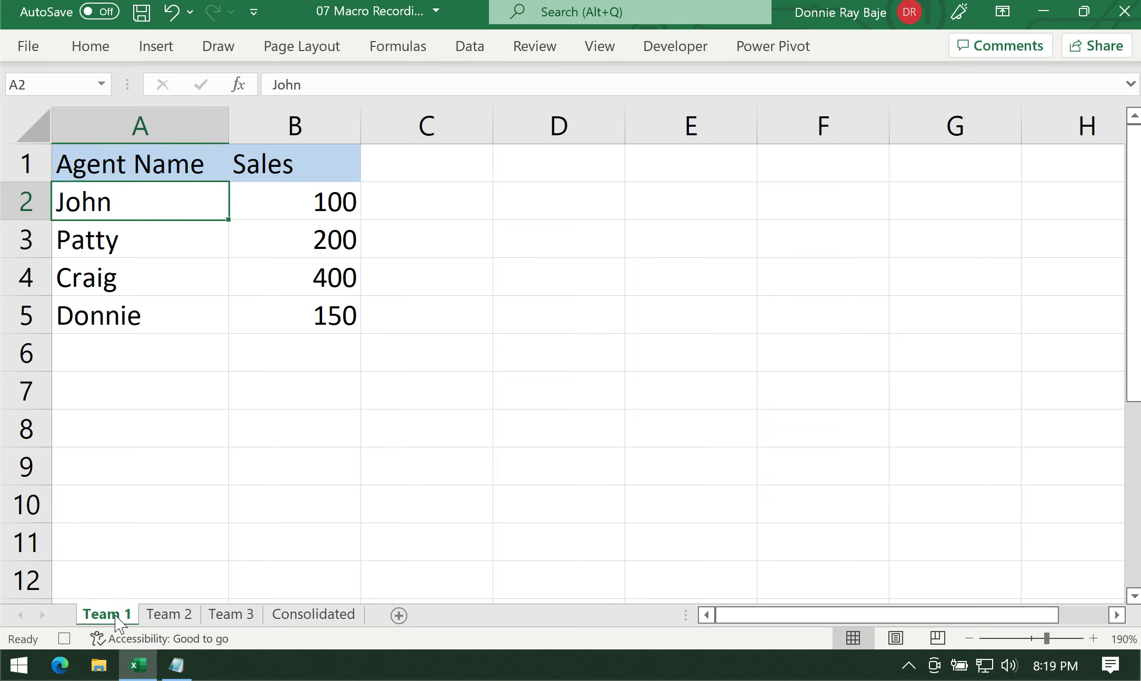
pyautogui.hotkey('ctrl', 'shift', 'Down')
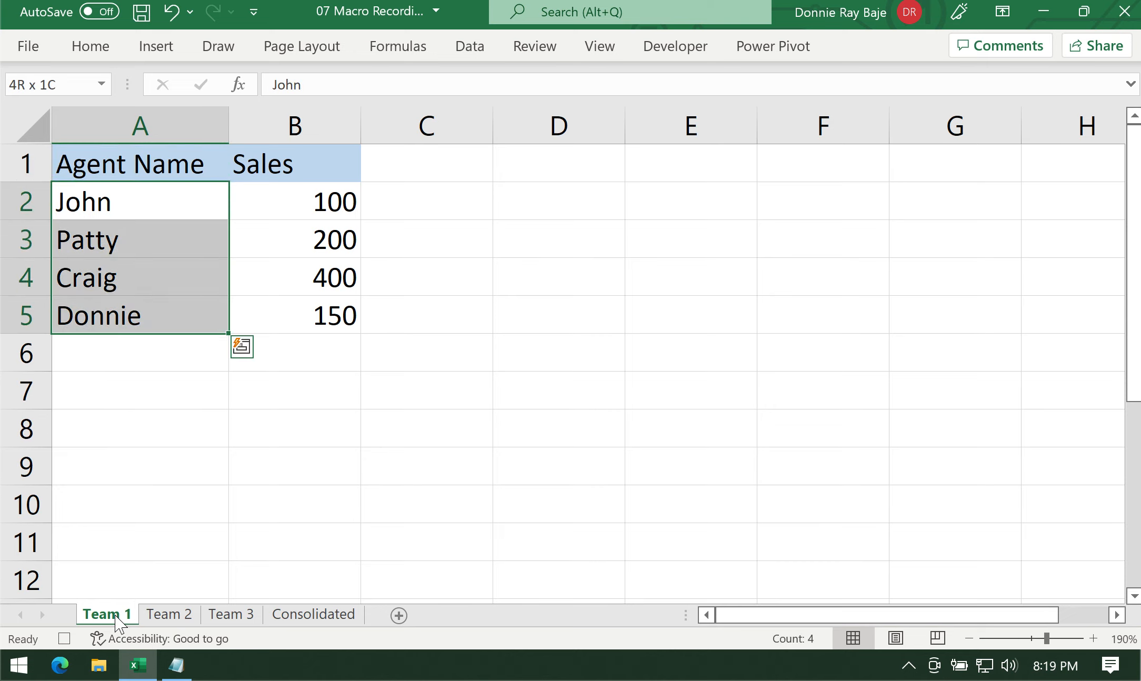
pyautogui.hotkey('shift', 'Right')
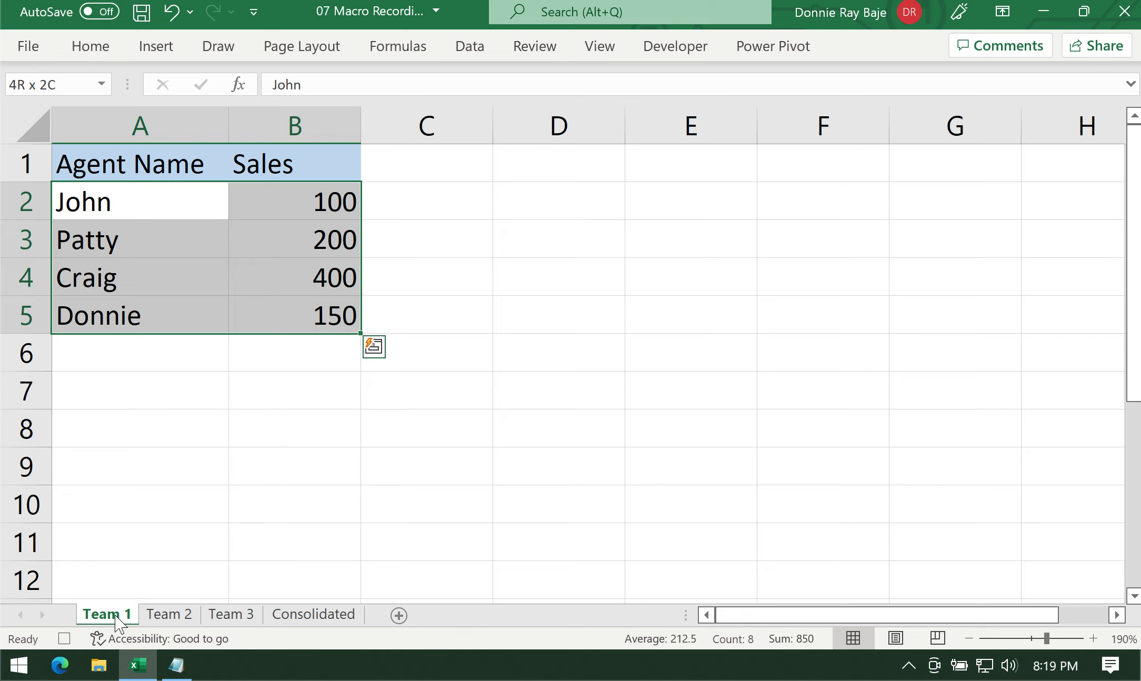
pyautogui.hotkey('ctrl', 'c')
# Paste the Team 1 rows at A2 on the Consolidated sheet and return the active cell to A1.
pyautogui.click(314, 614)
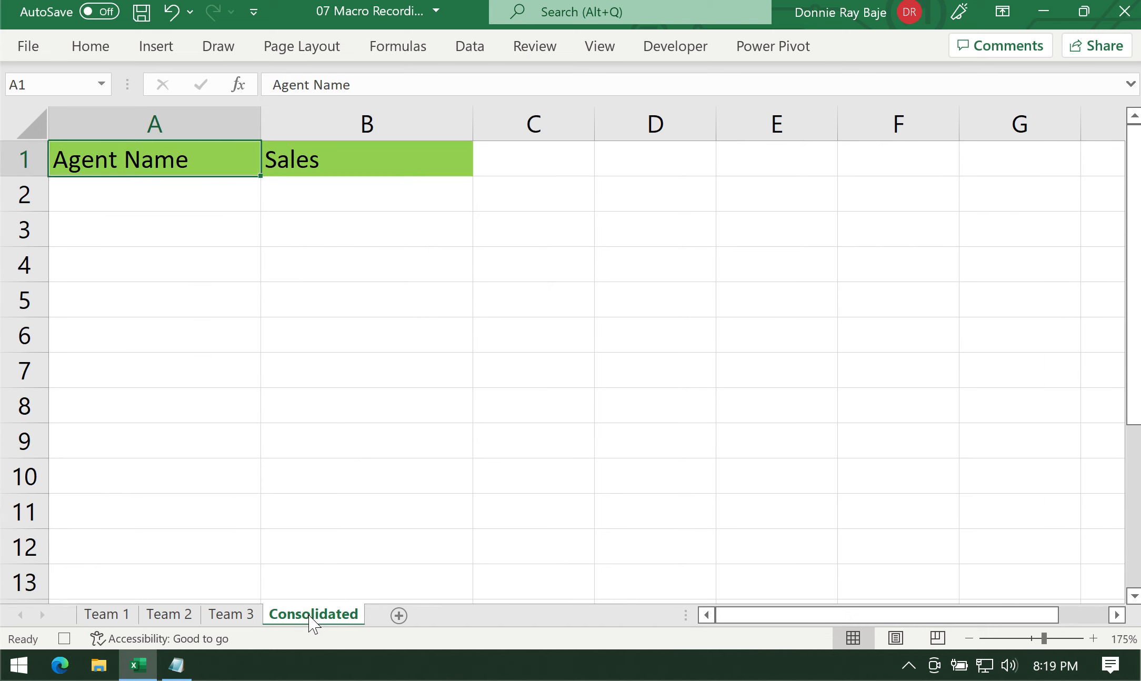
pyautogui.press('Down')
pyautogui.hotkey('ctrl', 'v')
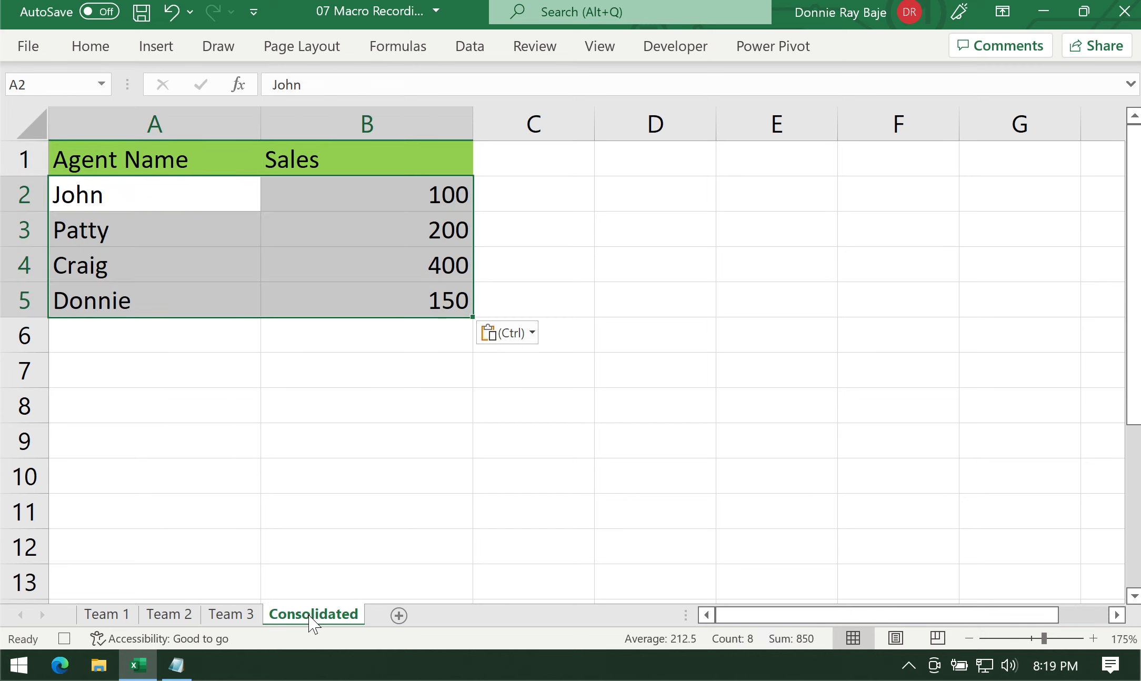
pyautogui.hotkey('ctrl', 'Home')
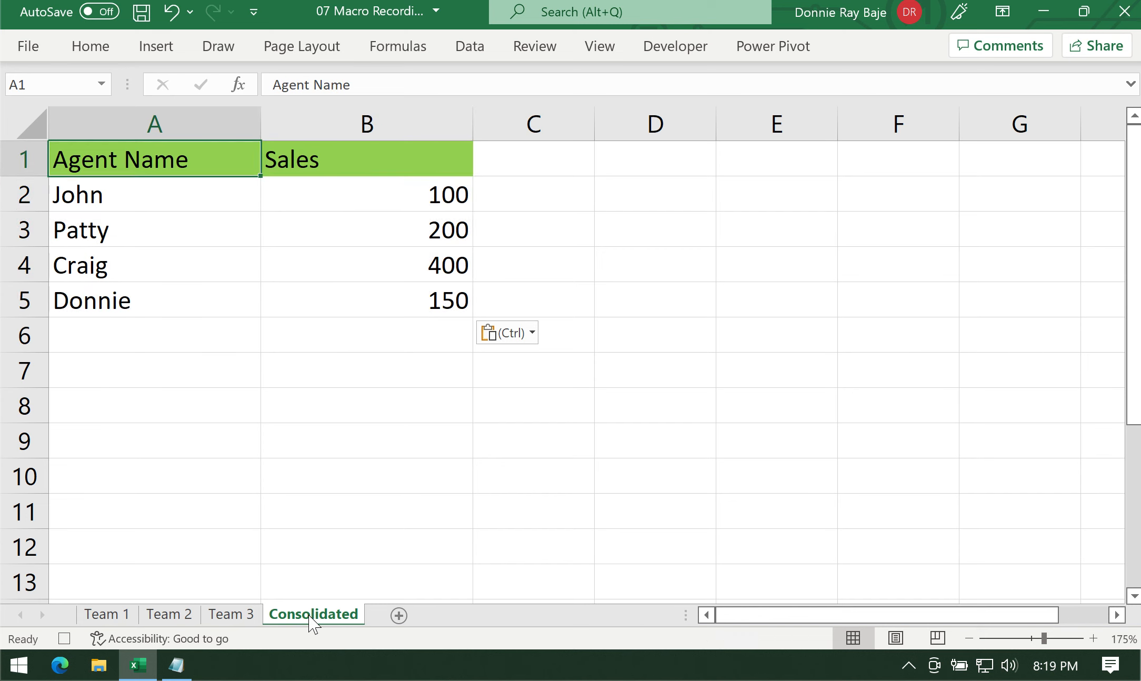
# On Team 2, copy the agent rows from A2 through the last filled row, including the Sales column.
pyautogui.click(169, 614)
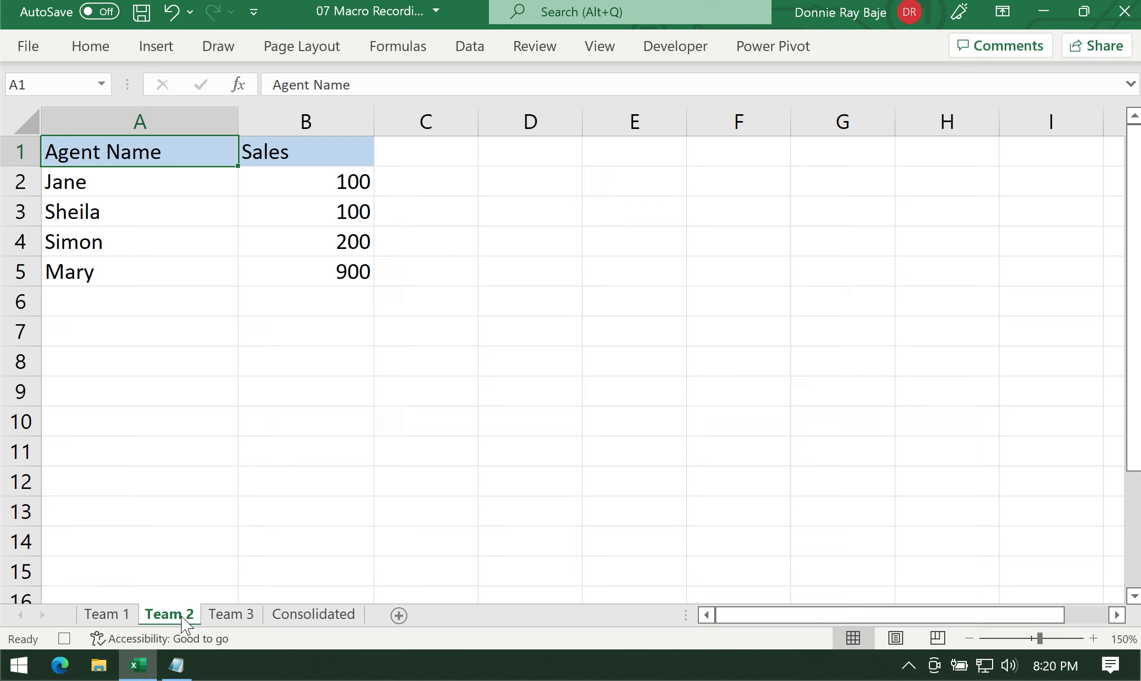
pyautogui.press('Down')
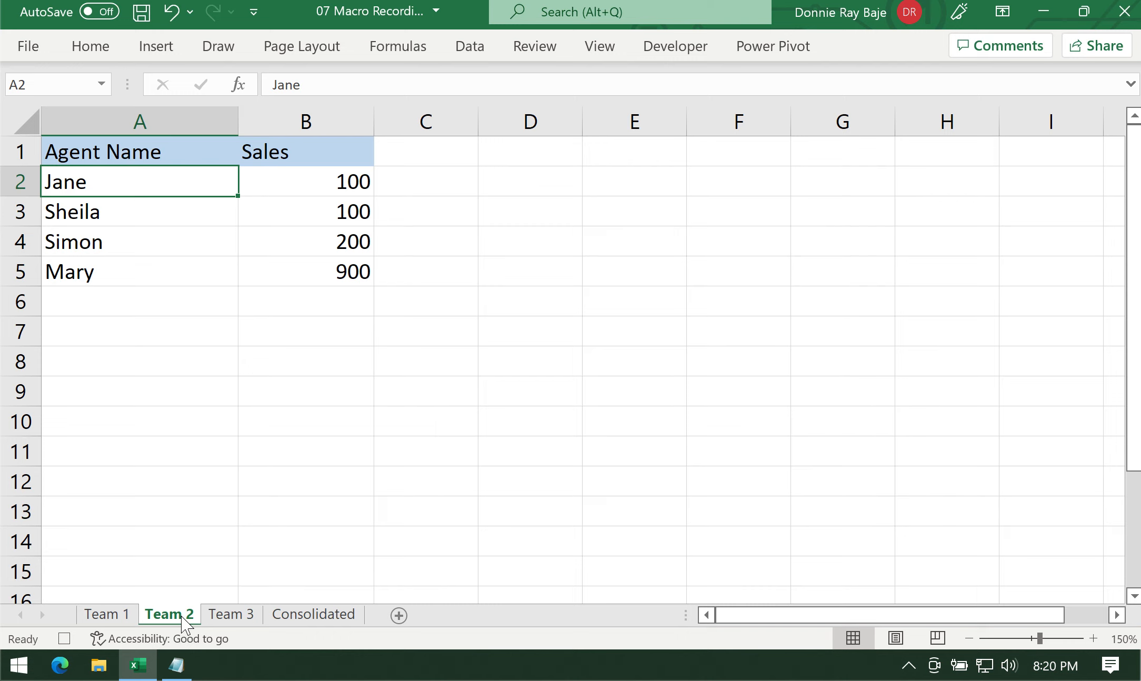
pyautogui.hotkey('ctrl', 'shift', 'Down')
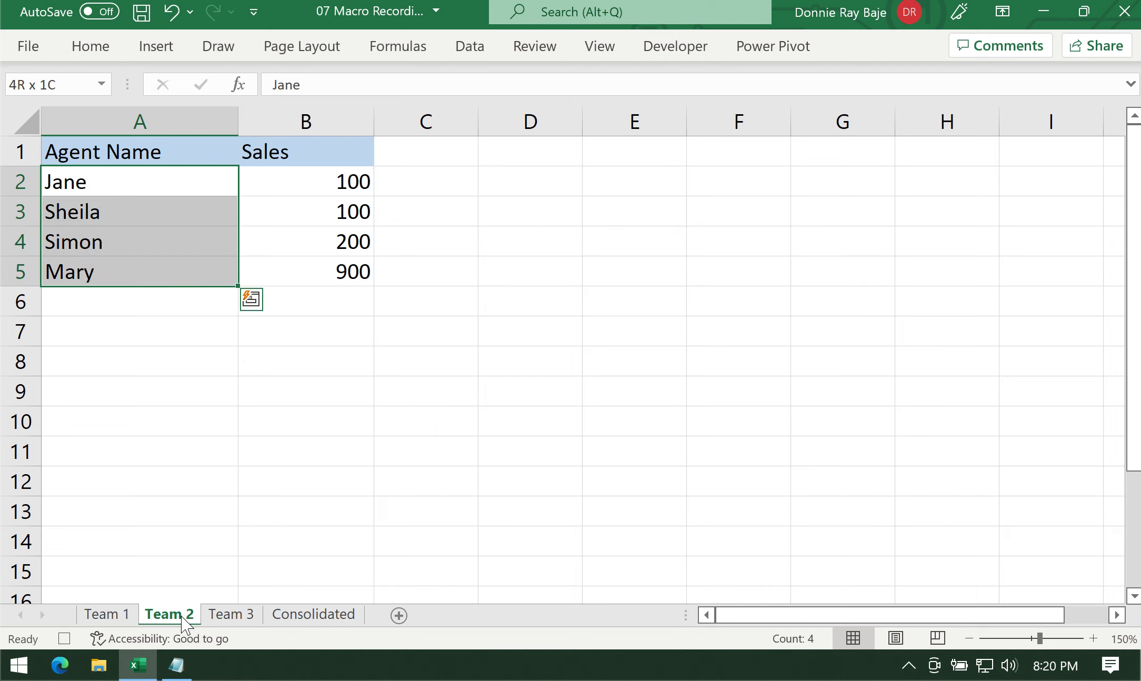
pyautogui.hotkey('shift', 'Right')
pyautogui.hotkey('ctrl', 'c')
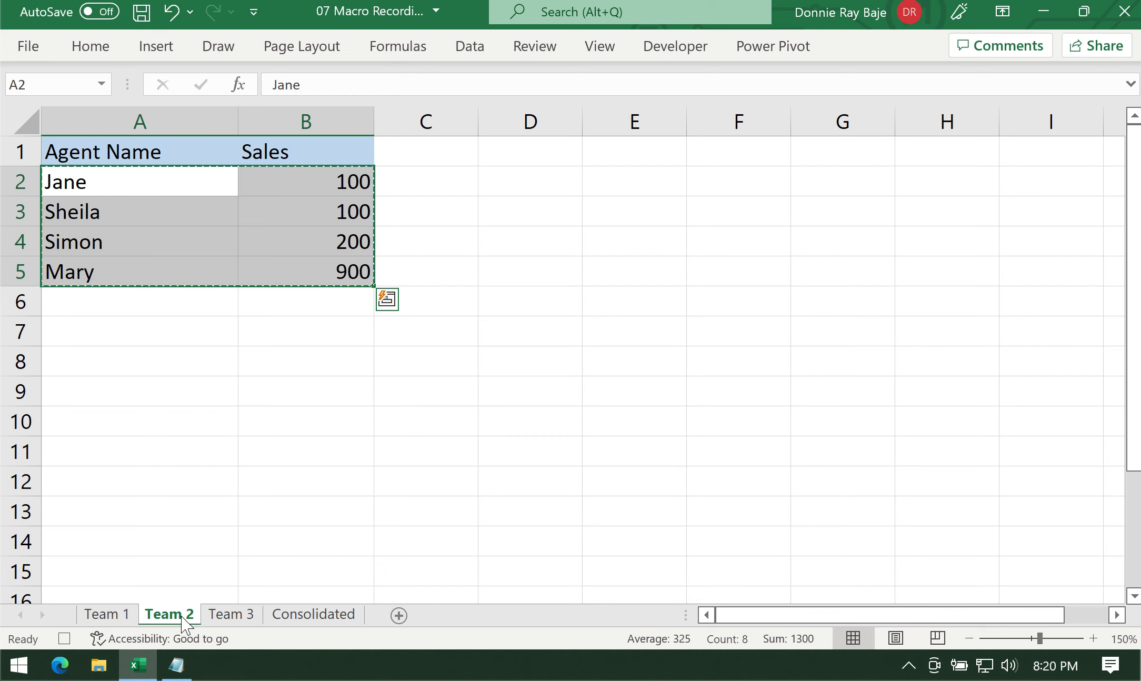
# Paste the Team 2 rows at A6 on Consolidated, one row below the last entry, and reselect A5.
pyautogui.click(308, 615)
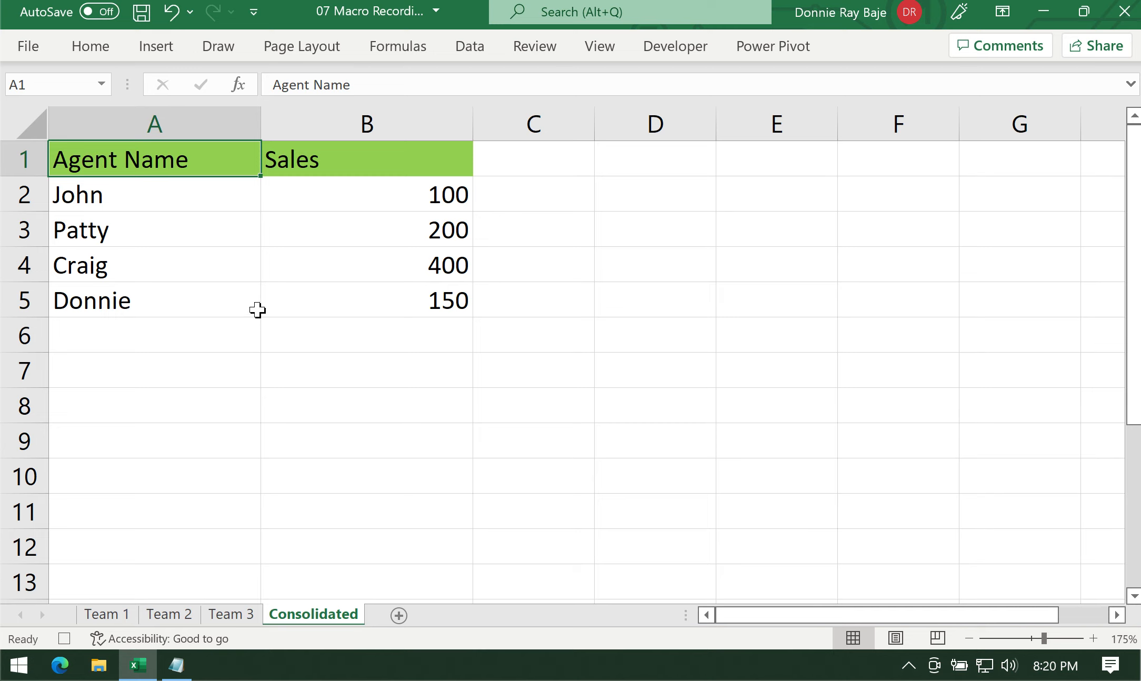
pyautogui.click(258, 310)
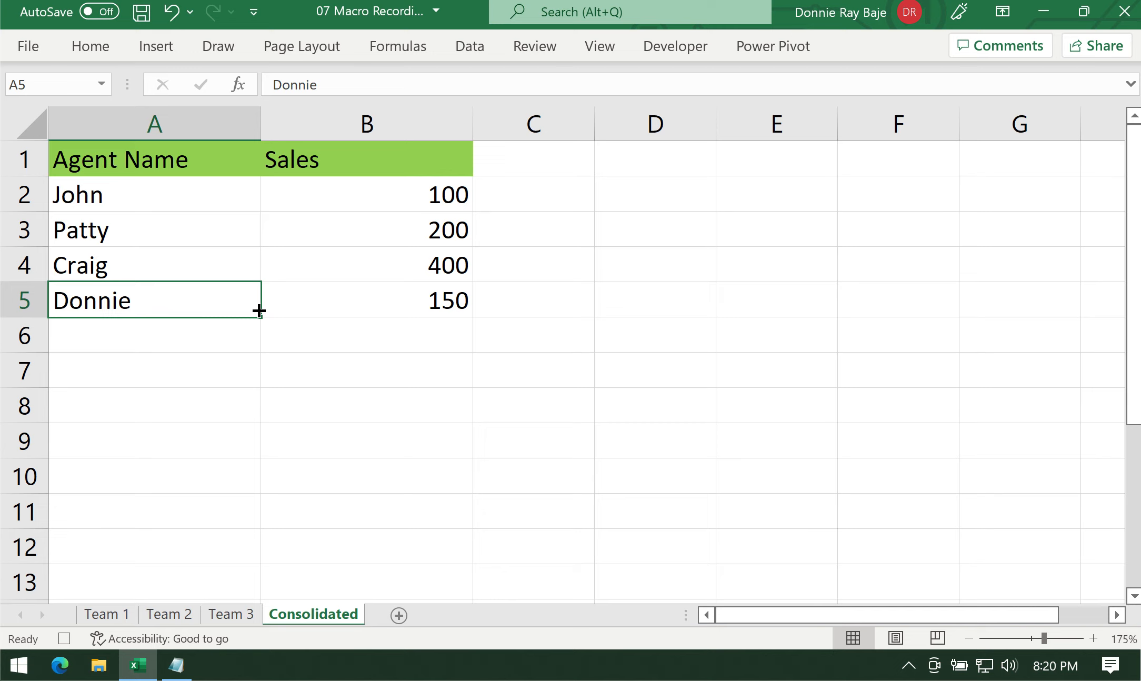
pyautogui.press('Down')
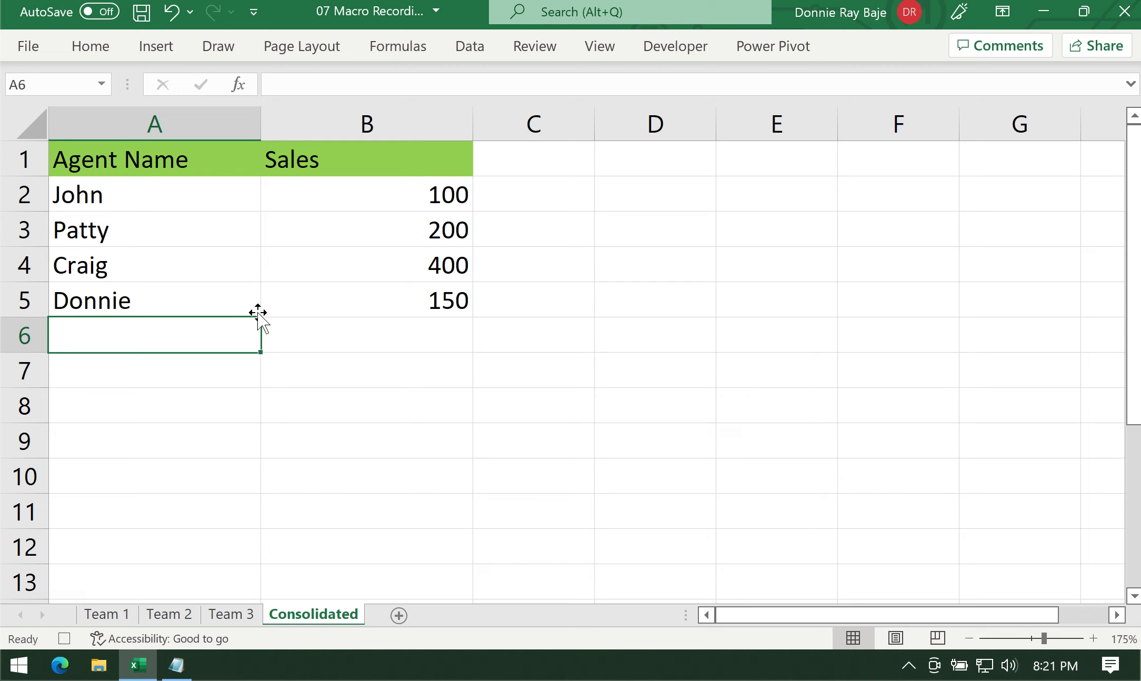
pyautogui.hotkey('ctrl', 'v')
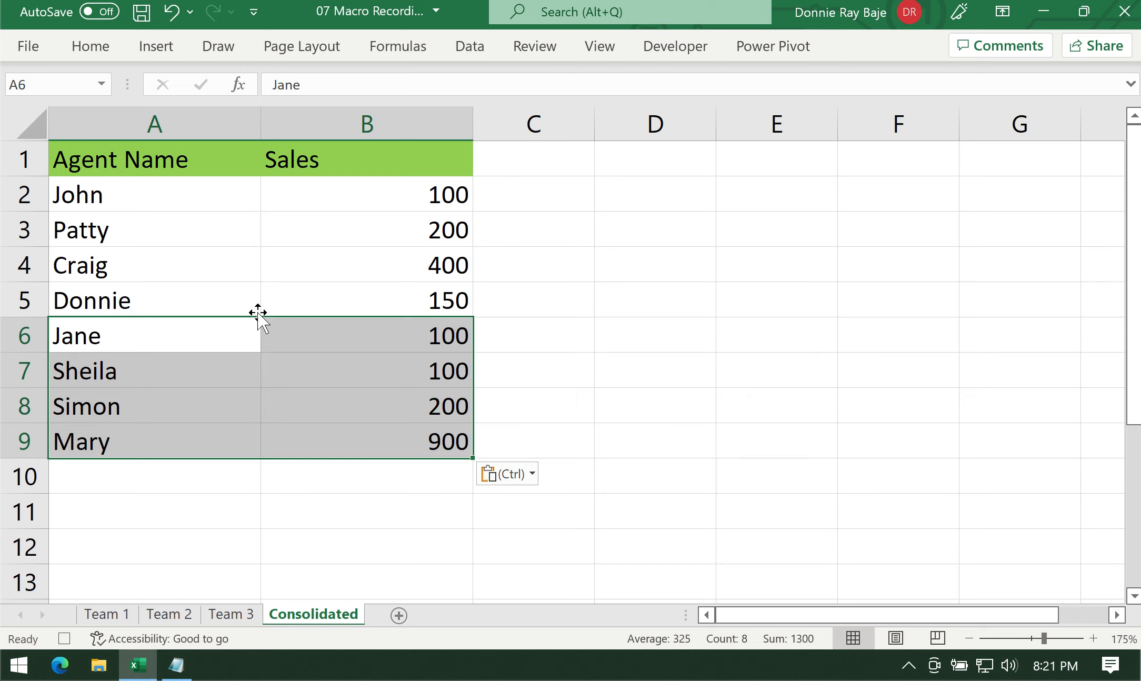
pyautogui.click(257, 311)
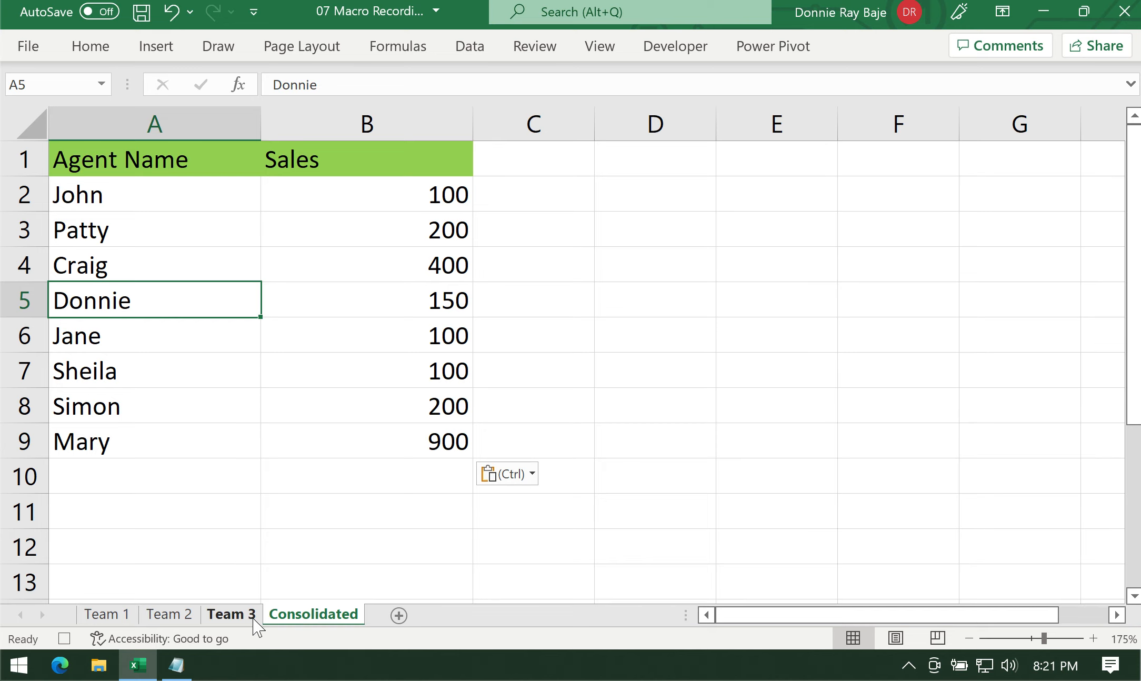
# On Team 3, copy the agent rows from A2 through the last filled row, including the Sales column.
pyautogui.click(231, 614)
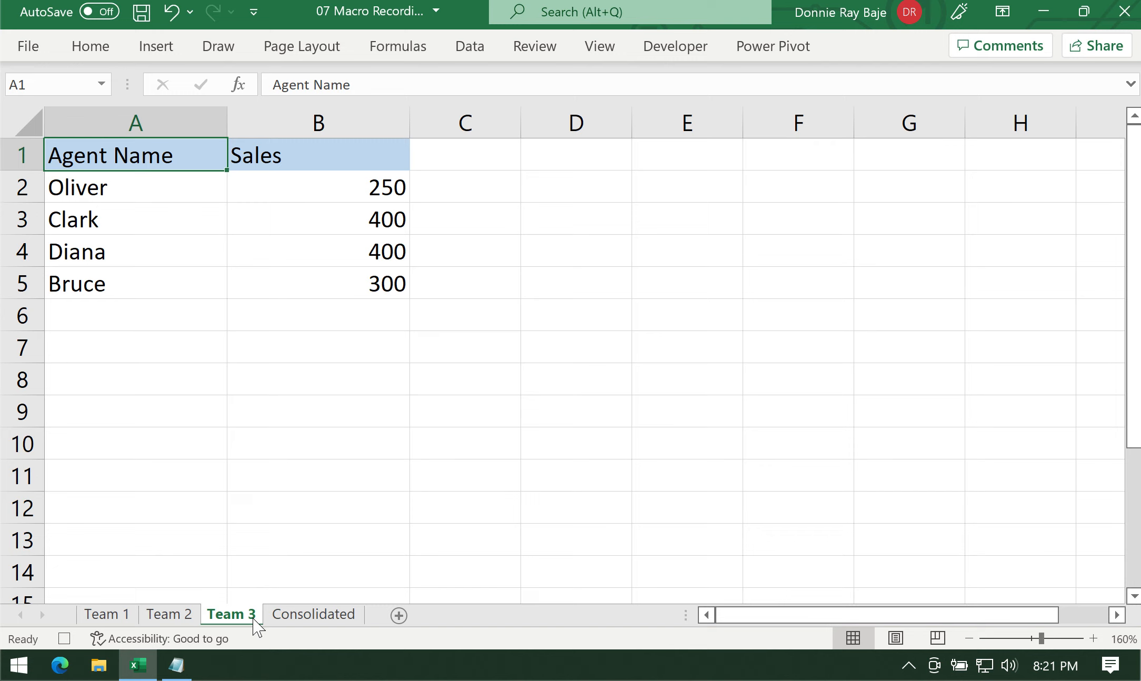
pyautogui.press('Down')
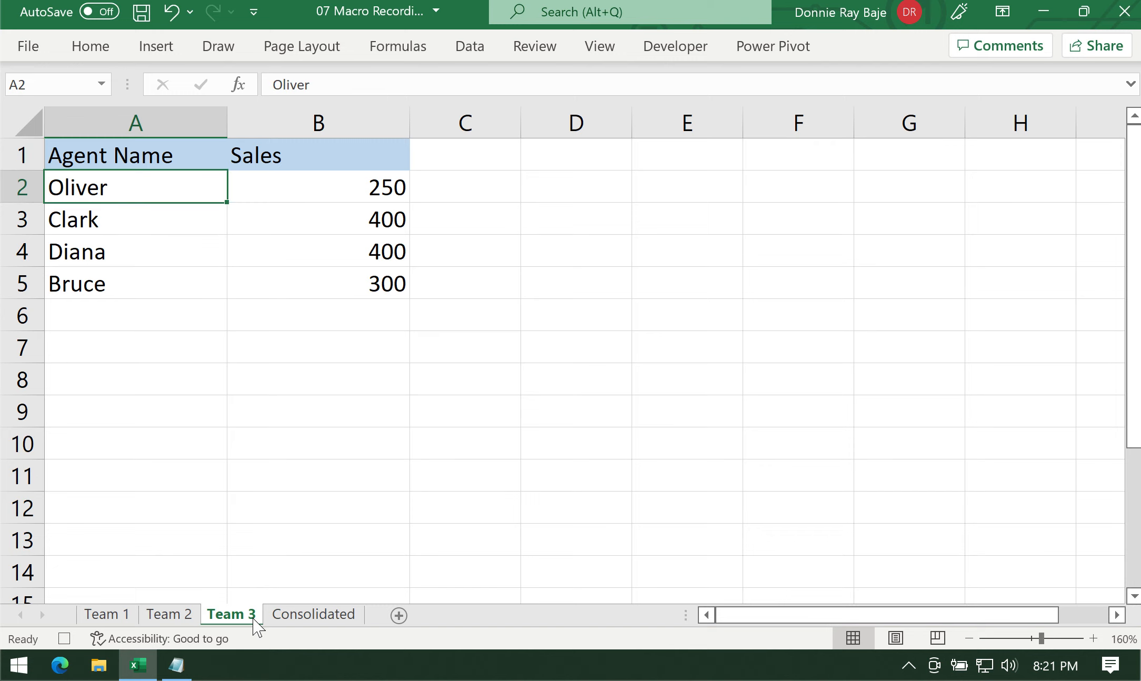
pyautogui.hotkey('ctrl', 'shift', 'Down')
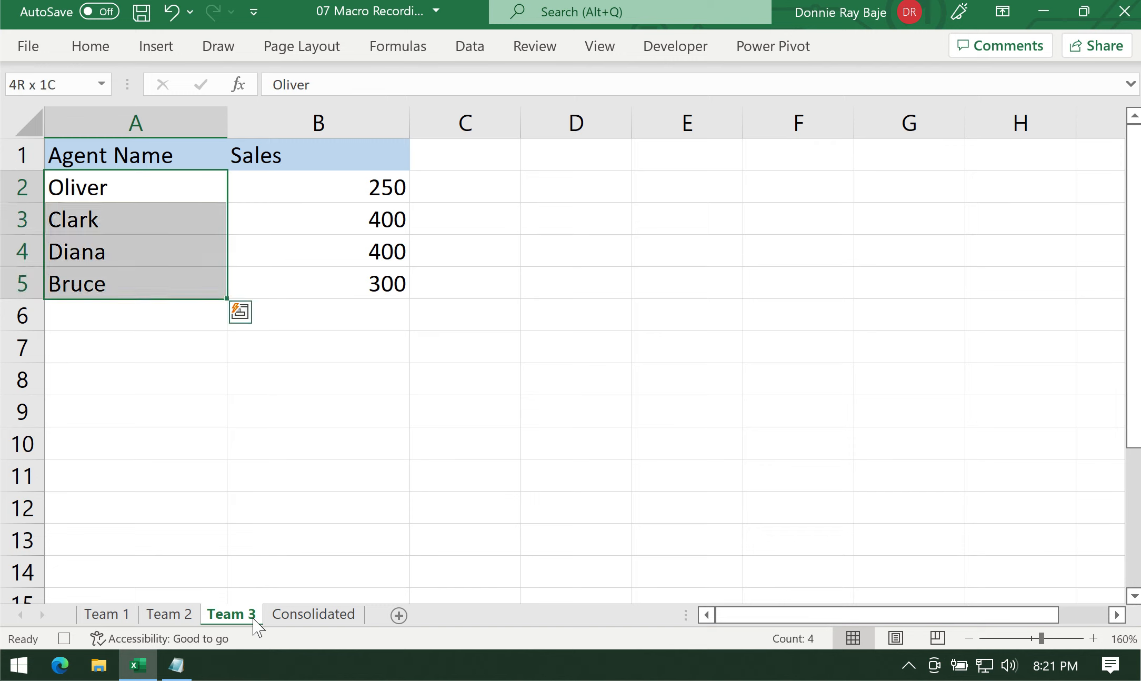
pyautogui.hotkey('shift', 'Right')
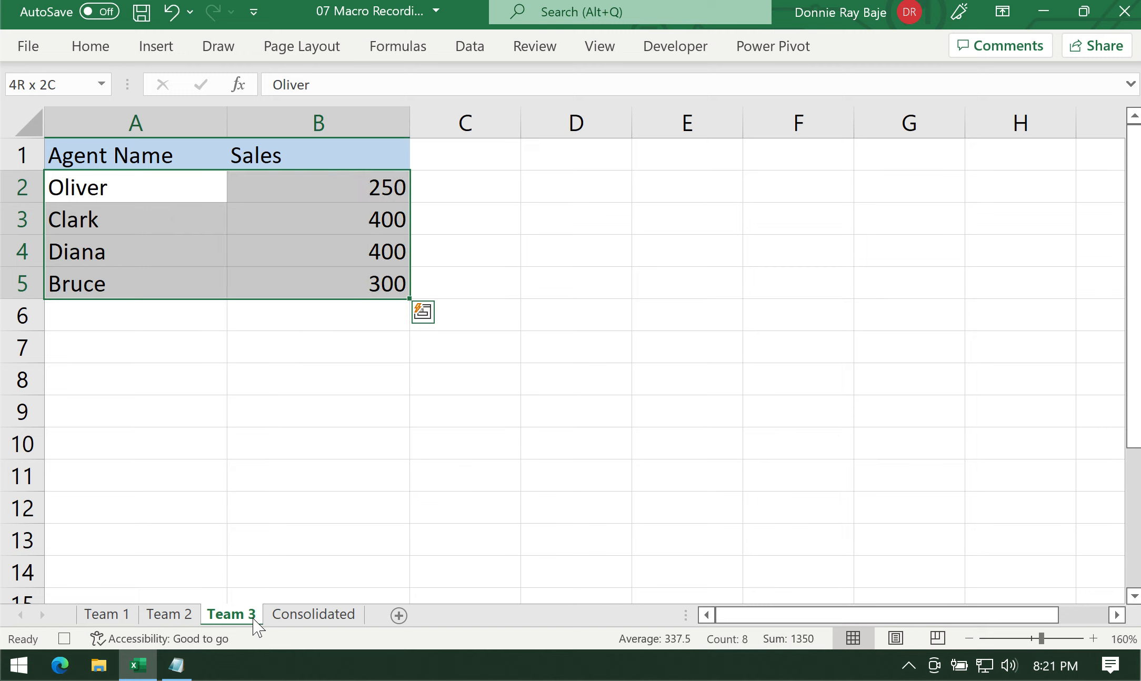
pyautogui.hotkey('ctrl', 'c')
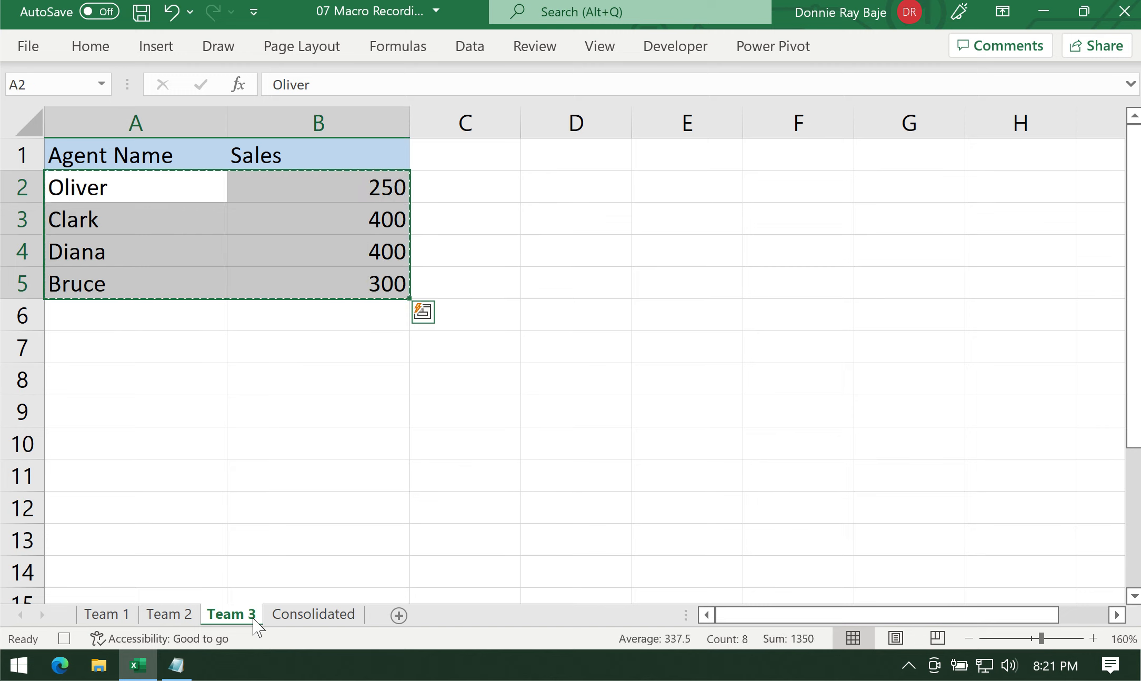
# Paste the Team 3 rows at A10 on Consolidated, one row below the last entry, and stop recording the macro.
pyautogui.click(314, 614)
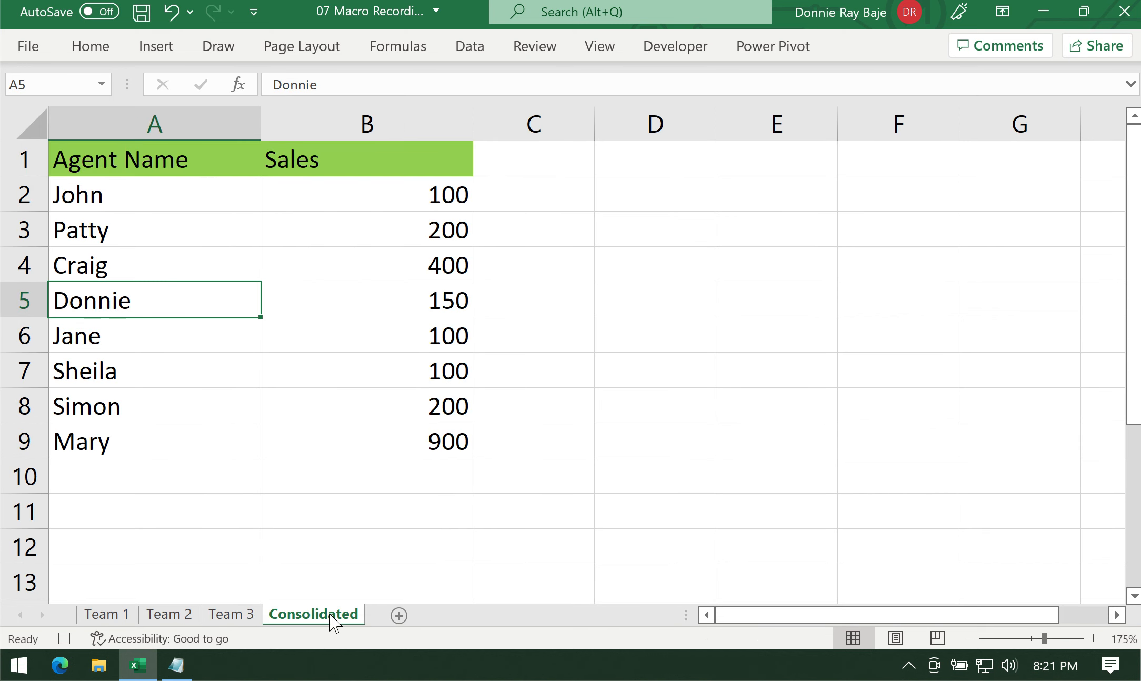
pyautogui.click(241, 453)
pyautogui.press('Down')
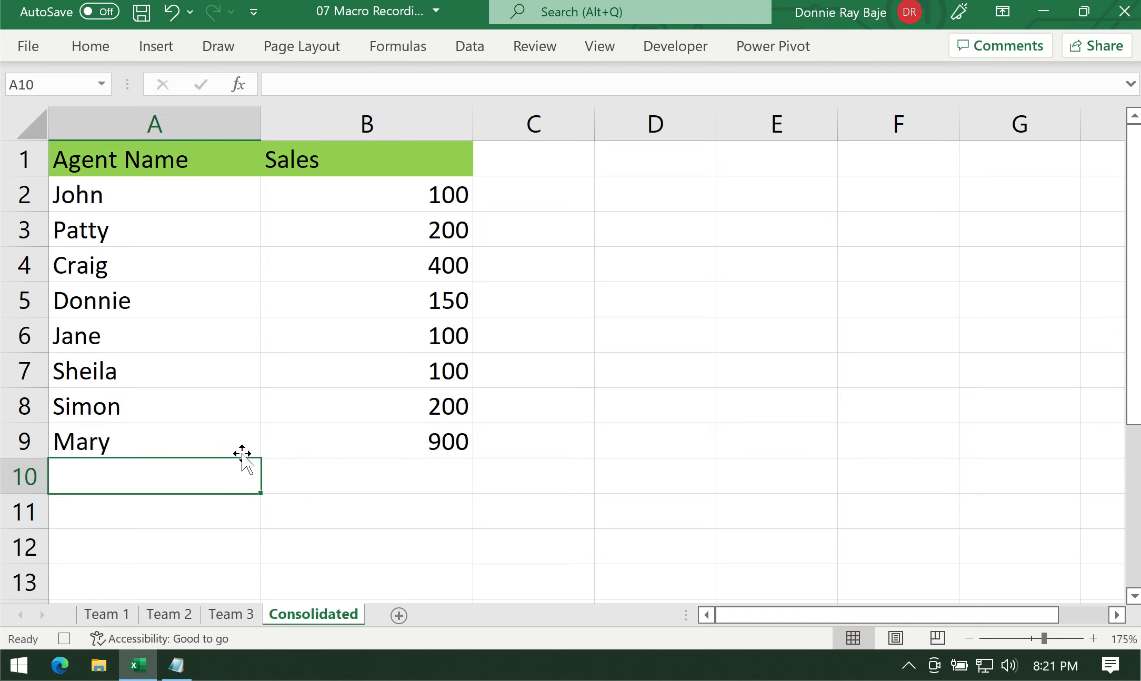
pyautogui.hotkey('ctrl', 'v')
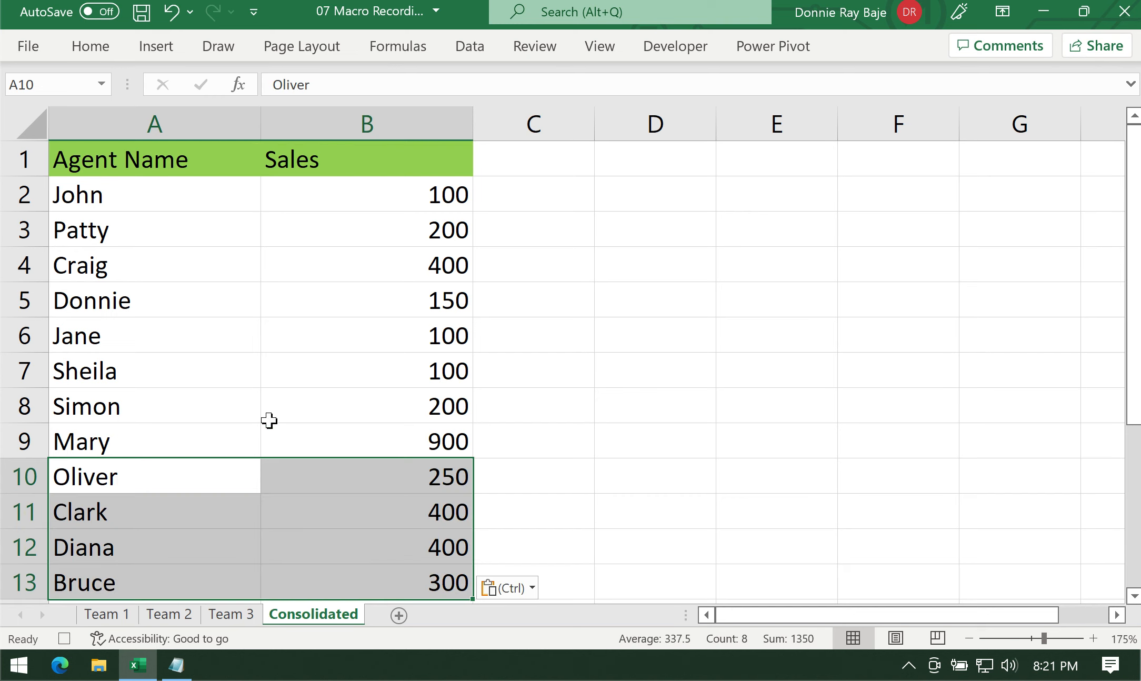
pyautogui.click(679, 50)
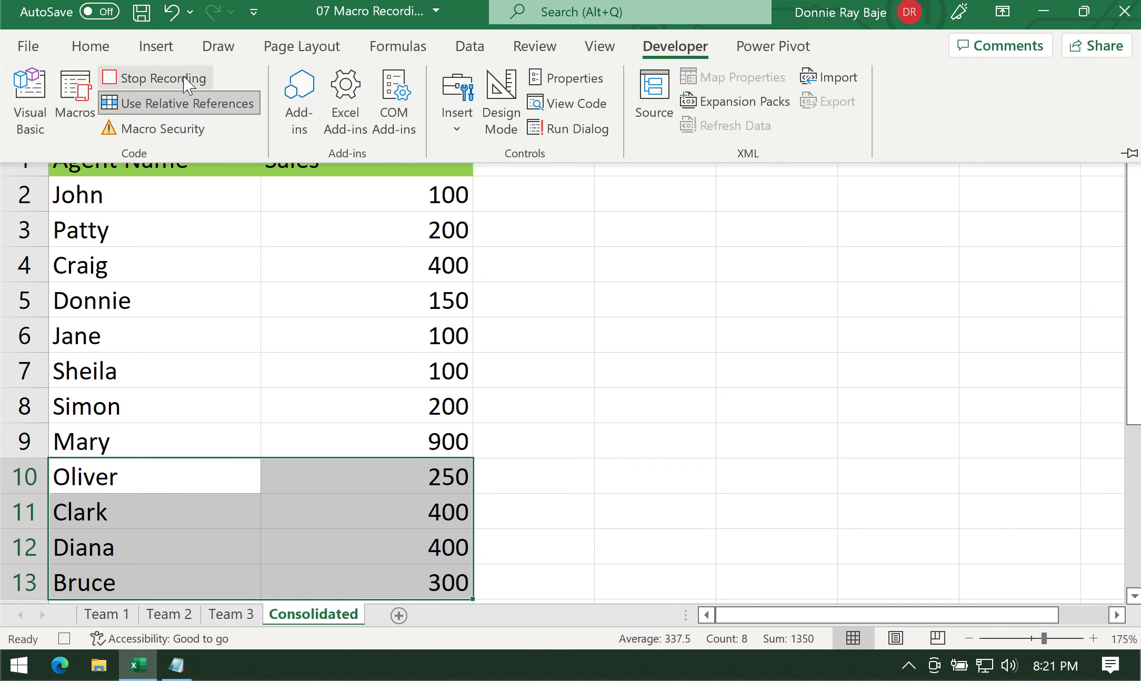
pyautogui.click(160, 78)
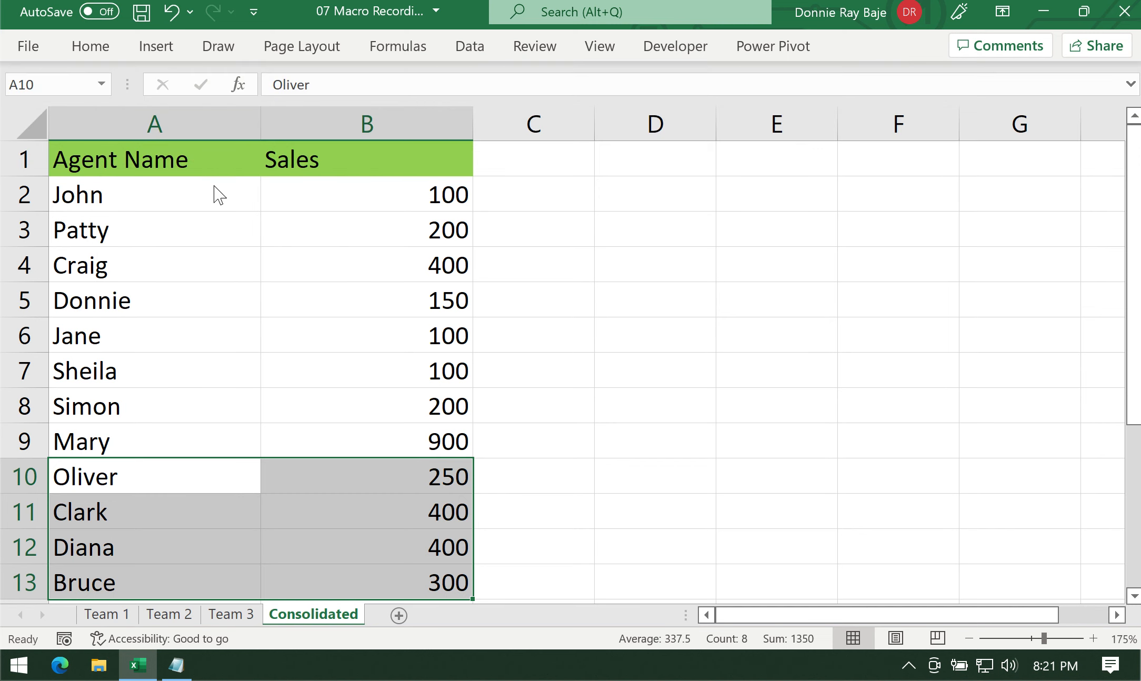
# Delete all consolidated agent names and sales below the header row on the Consolidated sheet.
pyautogui.moveTo(213, 186); pyautogui.dragTo(324, 586)
pyautogui.rightClick(352, 453)
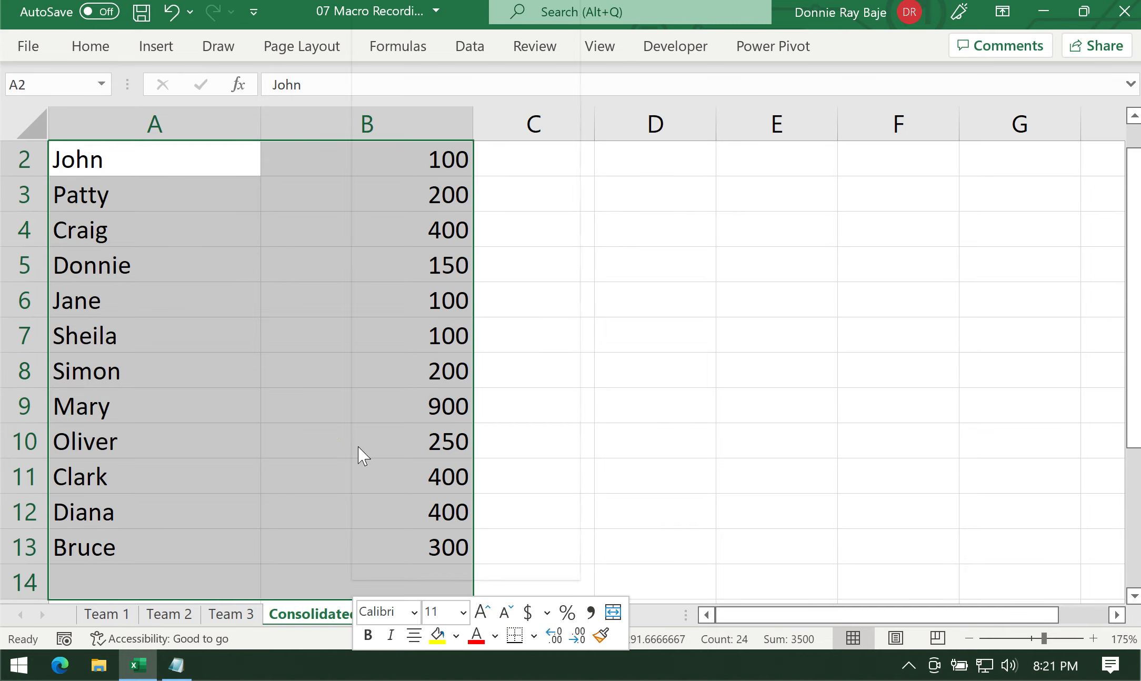
pyautogui.click(454, 268)
pyautogui.scroll(1, 359, 224)
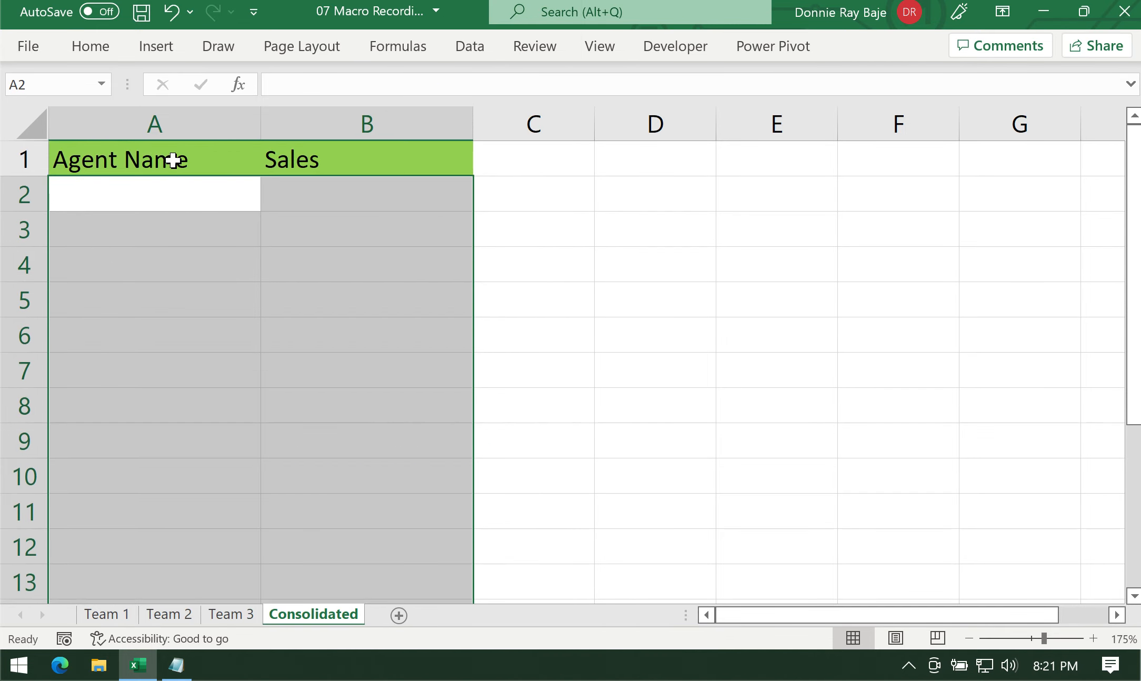
# Select A1 on Consolidated and on each team sheet, and run the CONSOLIDATORV2 macro from the Consolidated sheet.
pyautogui.click(173, 161)
pyautogui.click(112, 615)
pyautogui.click(154, 154)
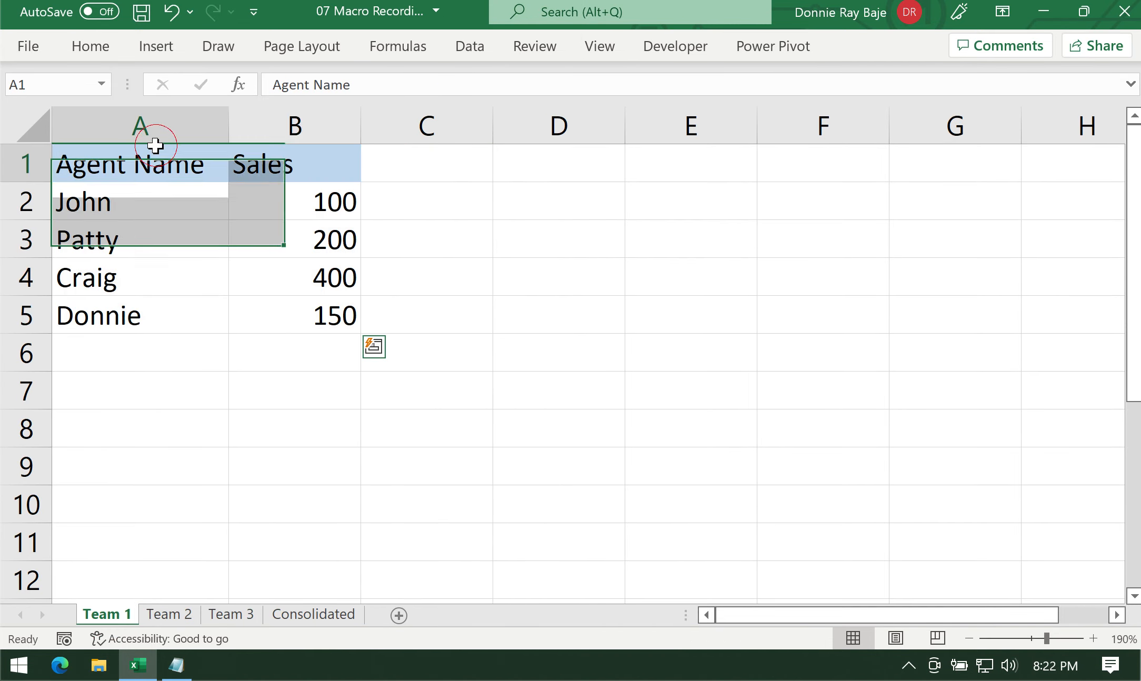
pyautogui.click(179, 615)
pyautogui.click(141, 142)
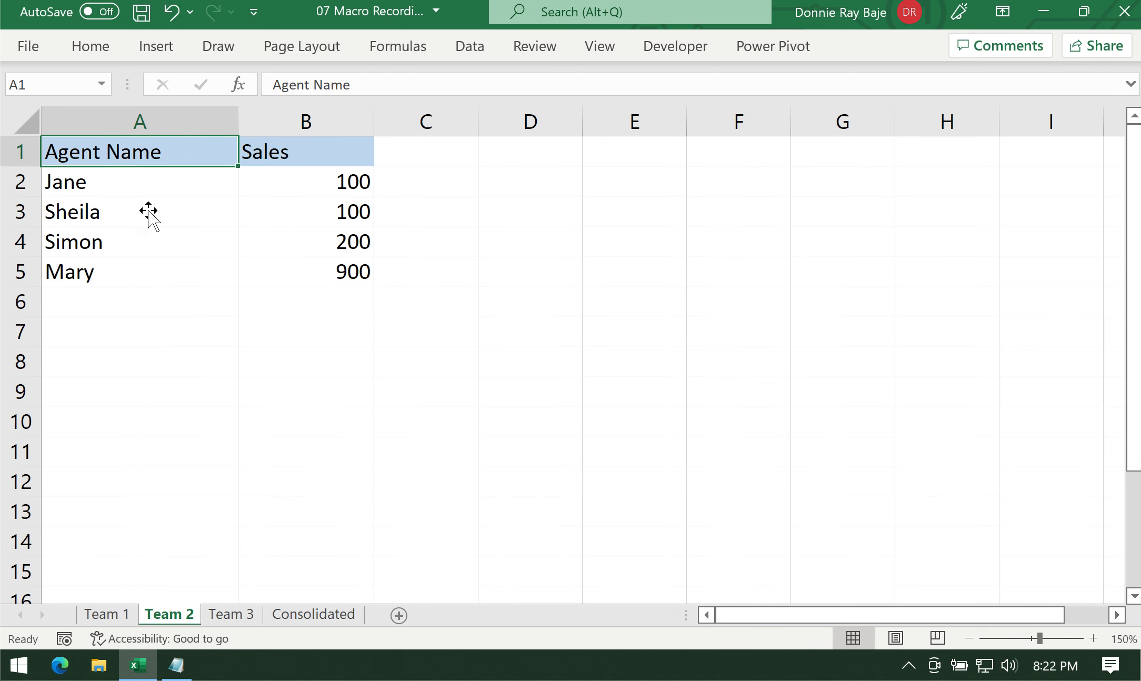
pyautogui.click(223, 616)
pyautogui.click(142, 157)
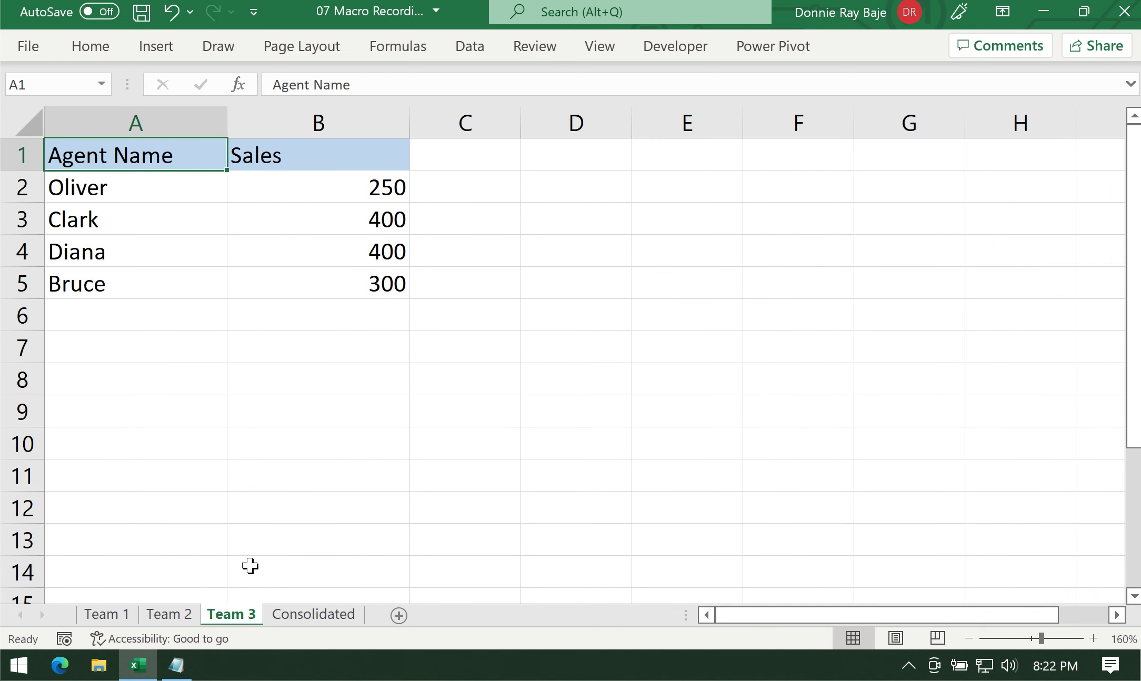
pyautogui.click(296, 617)
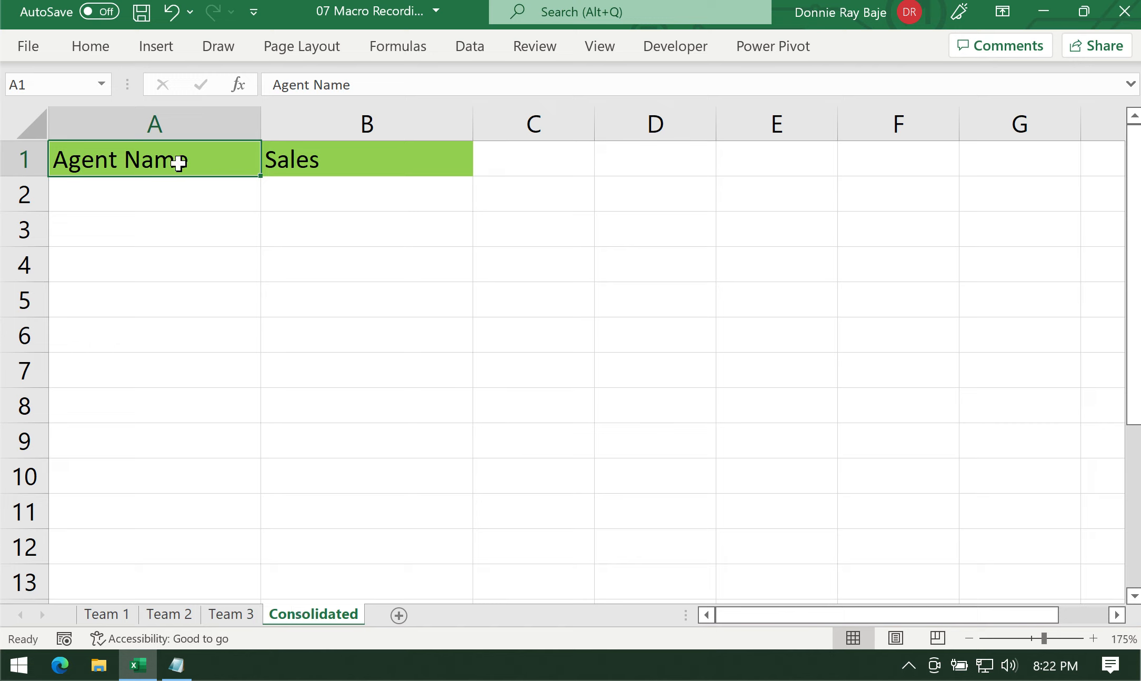
pyautogui.hotkey('ctrl', 'shift', 'c')
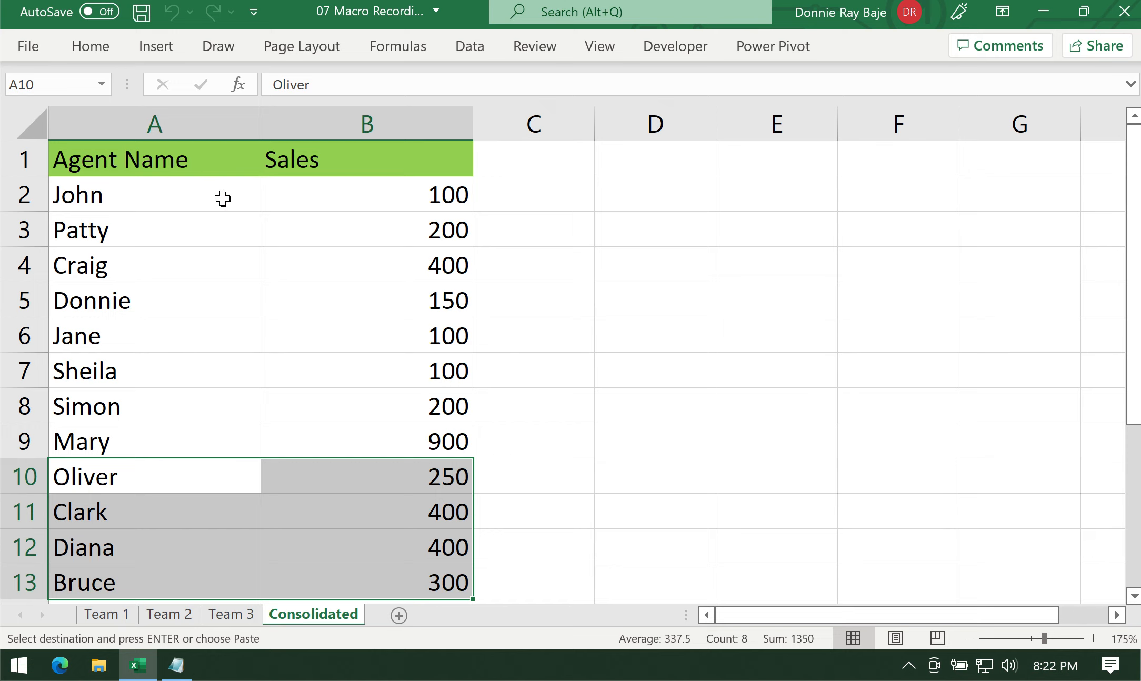
# Clear the contents of the consolidated rows below the header on Consolidated and select A1.
pyautogui.moveTo(220, 198); pyautogui.dragTo(394, 563)
pyautogui.rightClick(377, 349)
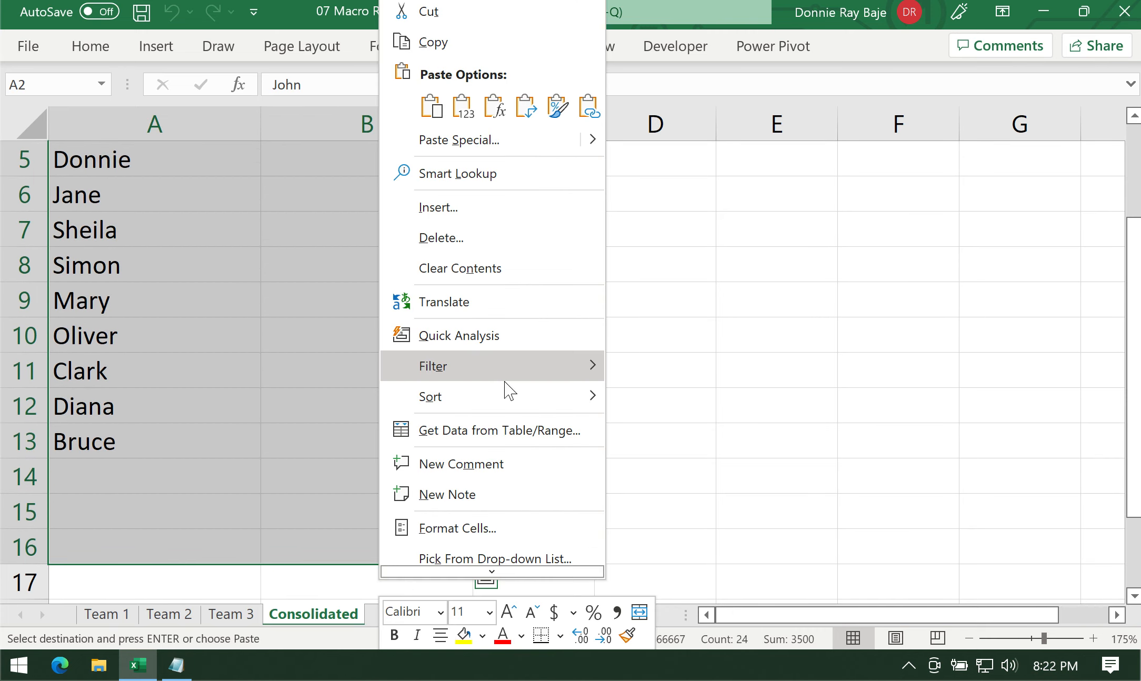
pyautogui.click(495, 271)
pyautogui.scroll(2, 402, 254)
pyautogui.click(209, 158)
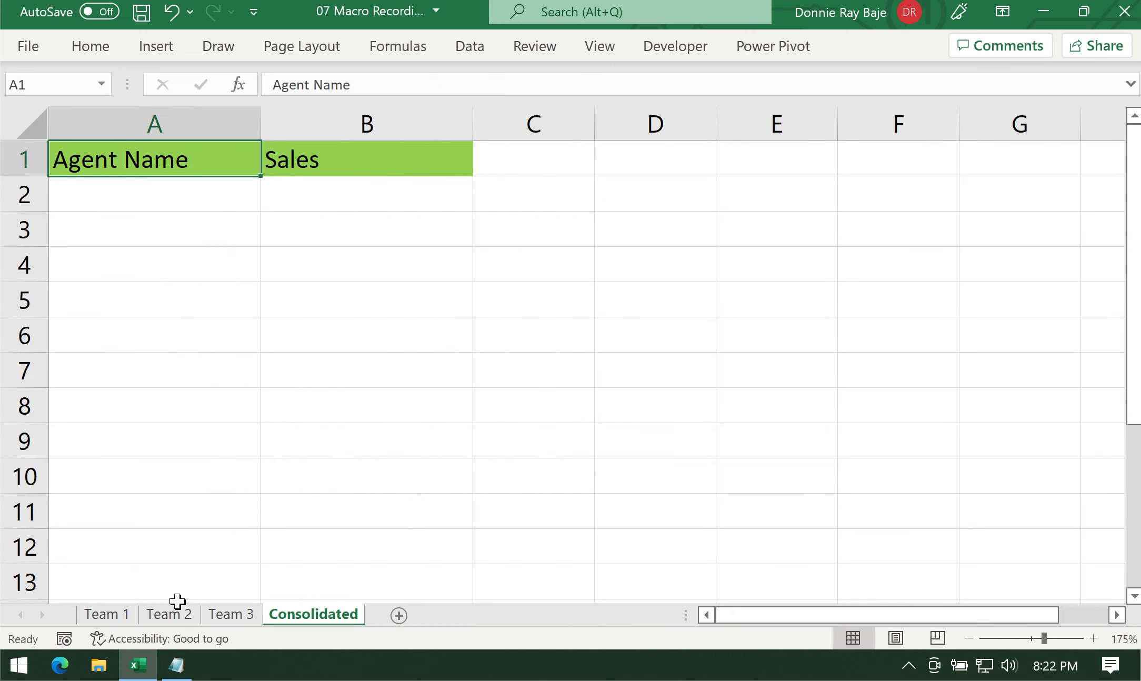
# Reset the active cell to A1 on the Team 1, Team 2 and Team 3 sheets.
pyautogui.click(106, 614)
pyautogui.click(164, 164)
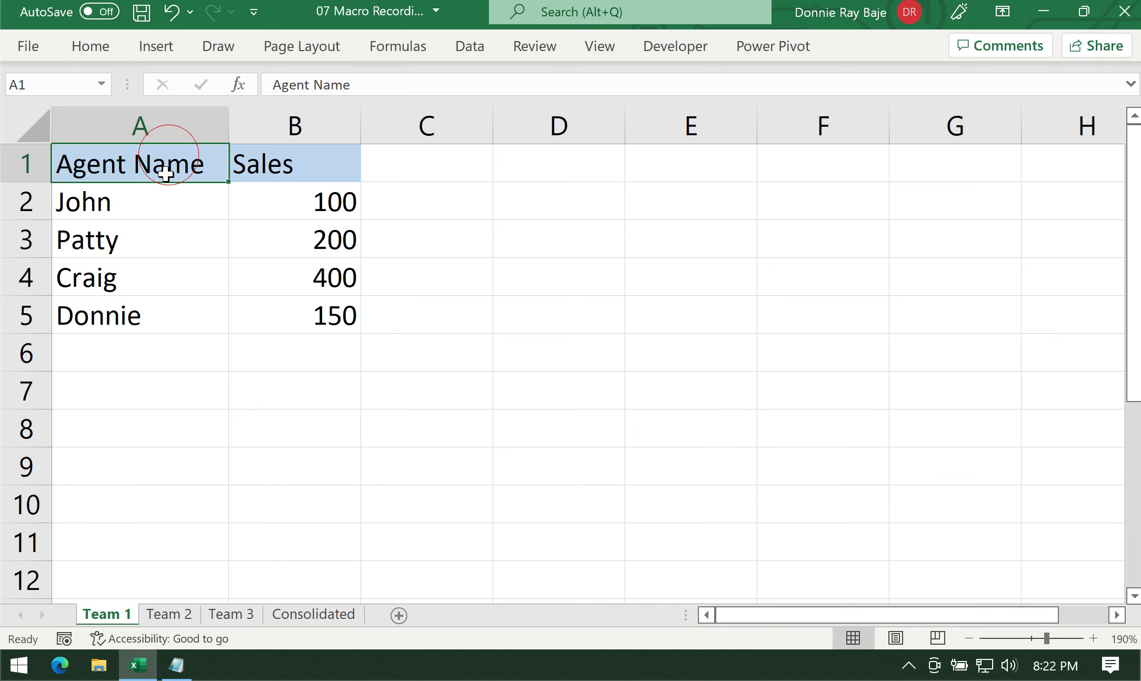
pyautogui.click(168, 613)
pyautogui.click(148, 156)
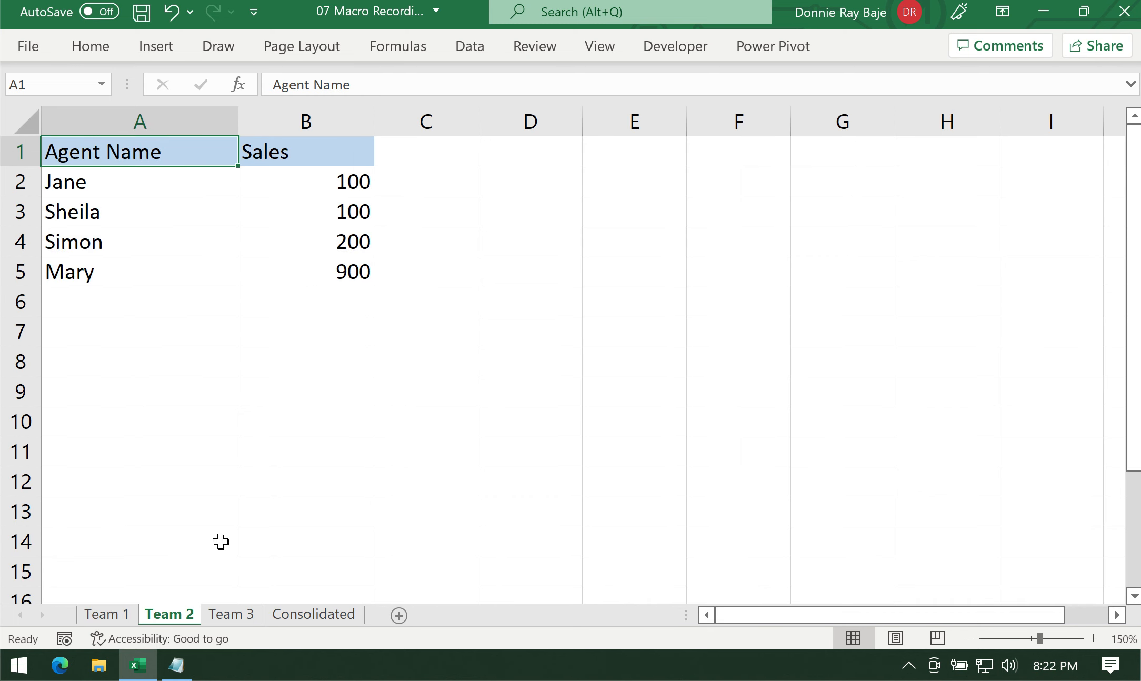
pyautogui.click(226, 615)
pyautogui.click(160, 155)
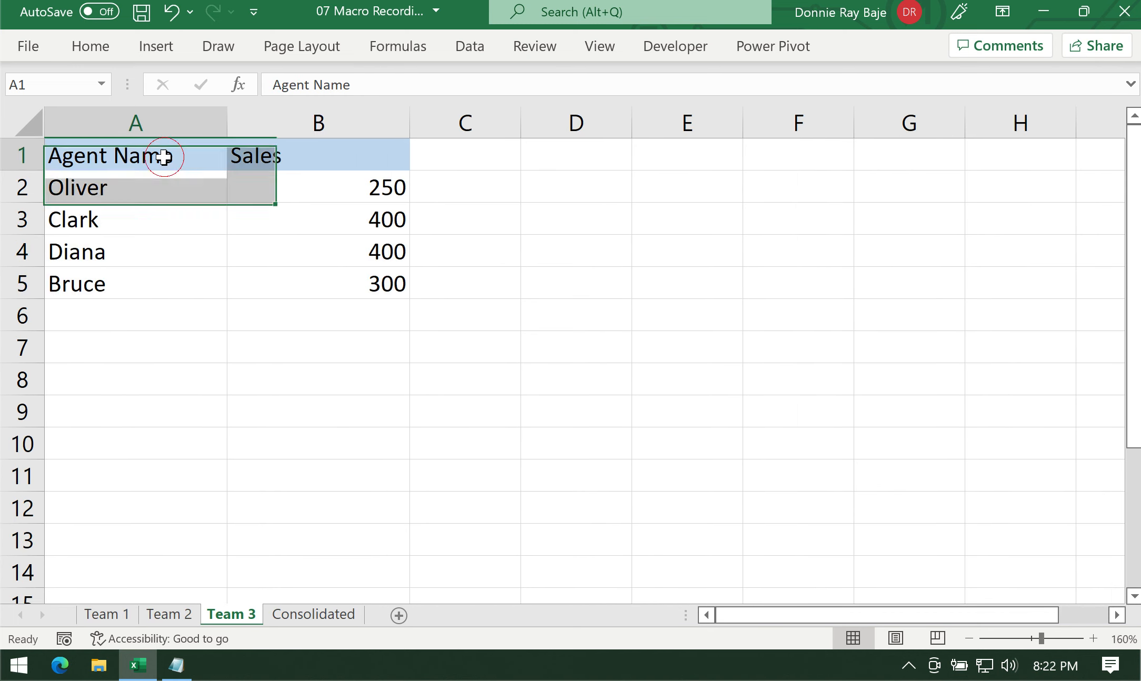
# Add a fifth agent on Team 3 by entering the agent's name in A6 and sales of 150 in B6, and reselect A1.
pyautogui.click(189, 316)
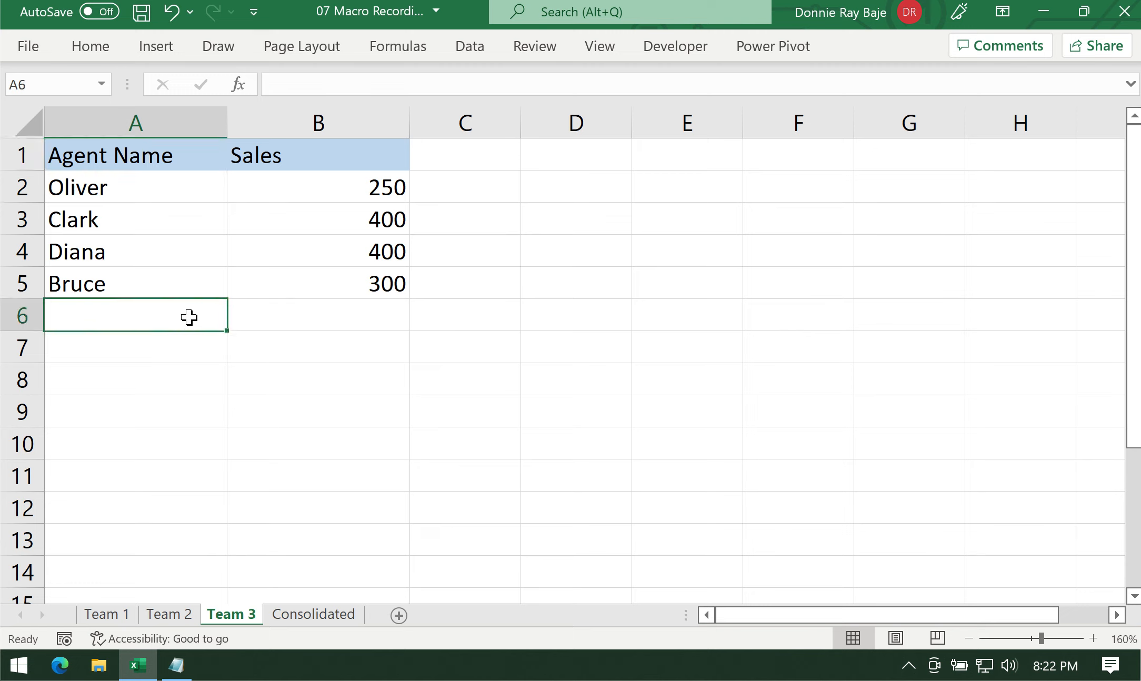
pyautogui.write('Wilfred')
pyautogui.press('Tab')
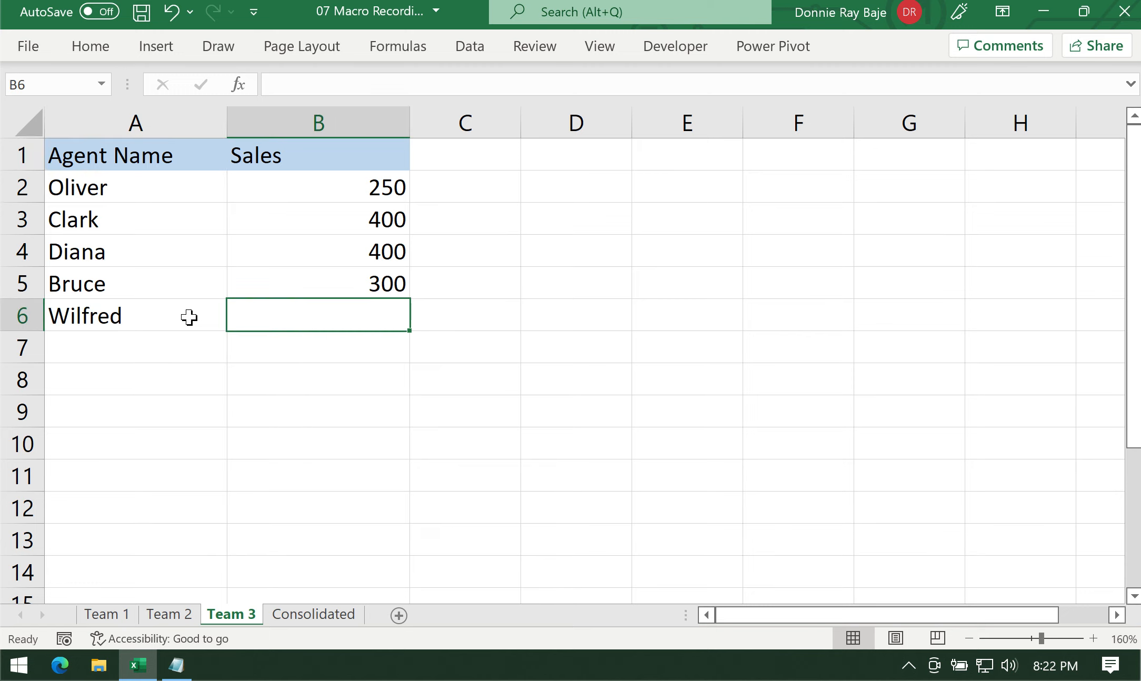
pyautogui.write('150')
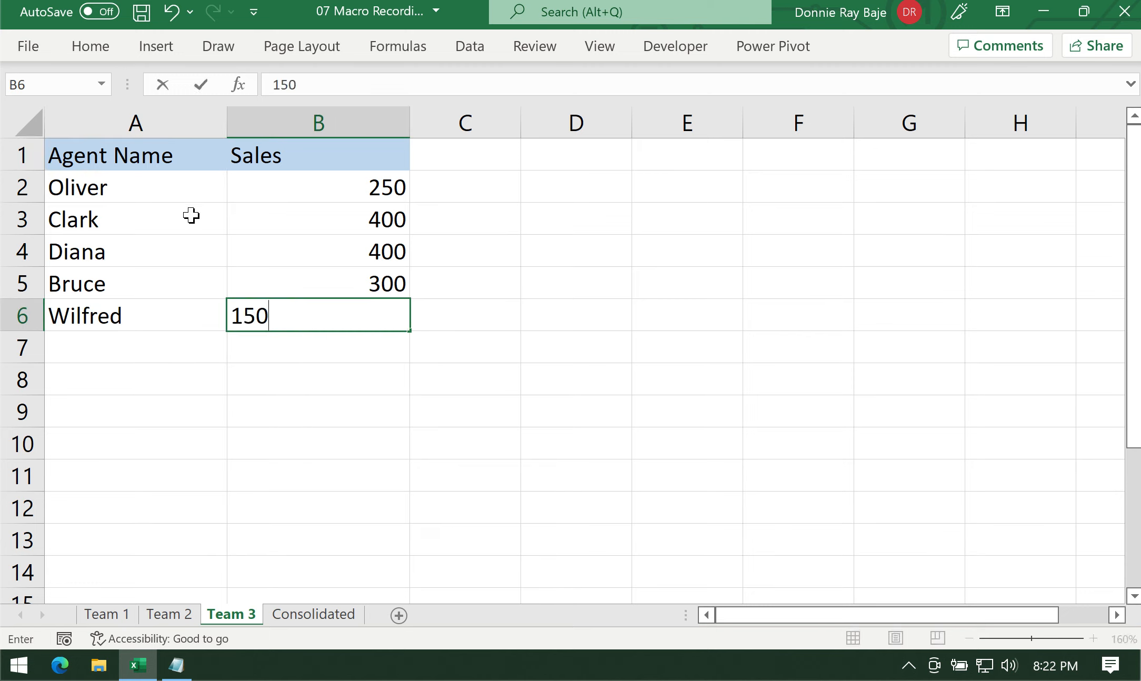
pyautogui.click(172, 157)
# Check the three team sheets and run the CONSOLIDATORV2 macro again from A1 on Consolidated.
pyautogui.click(105, 614)
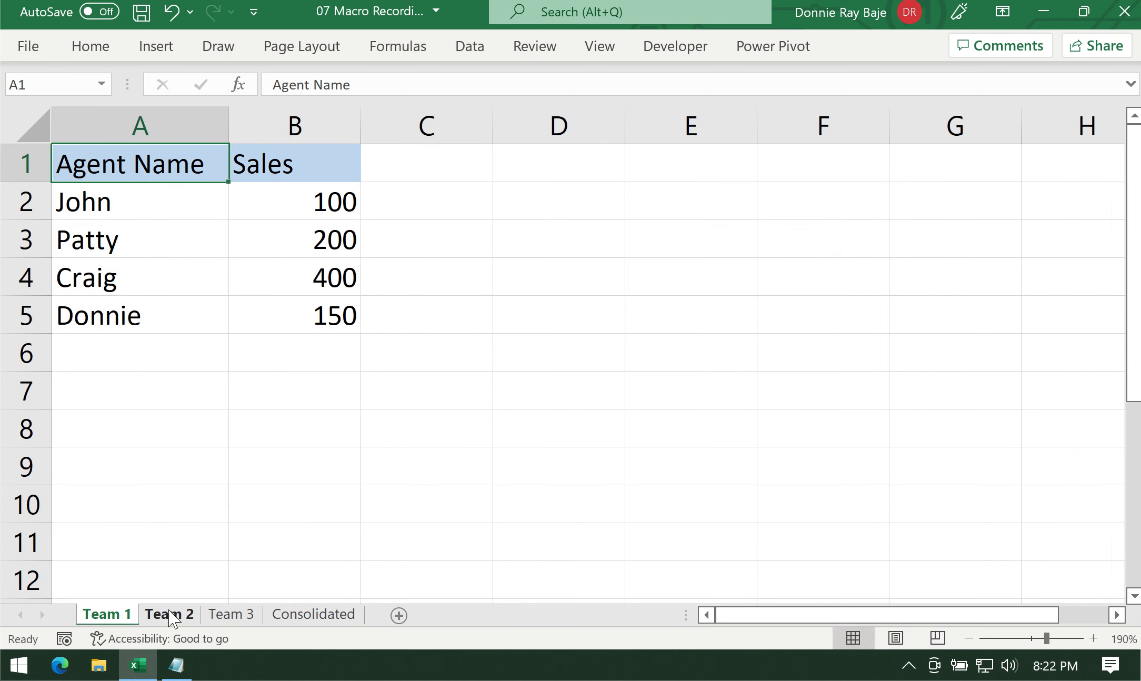
pyautogui.click(169, 614)
pyautogui.click(234, 614)
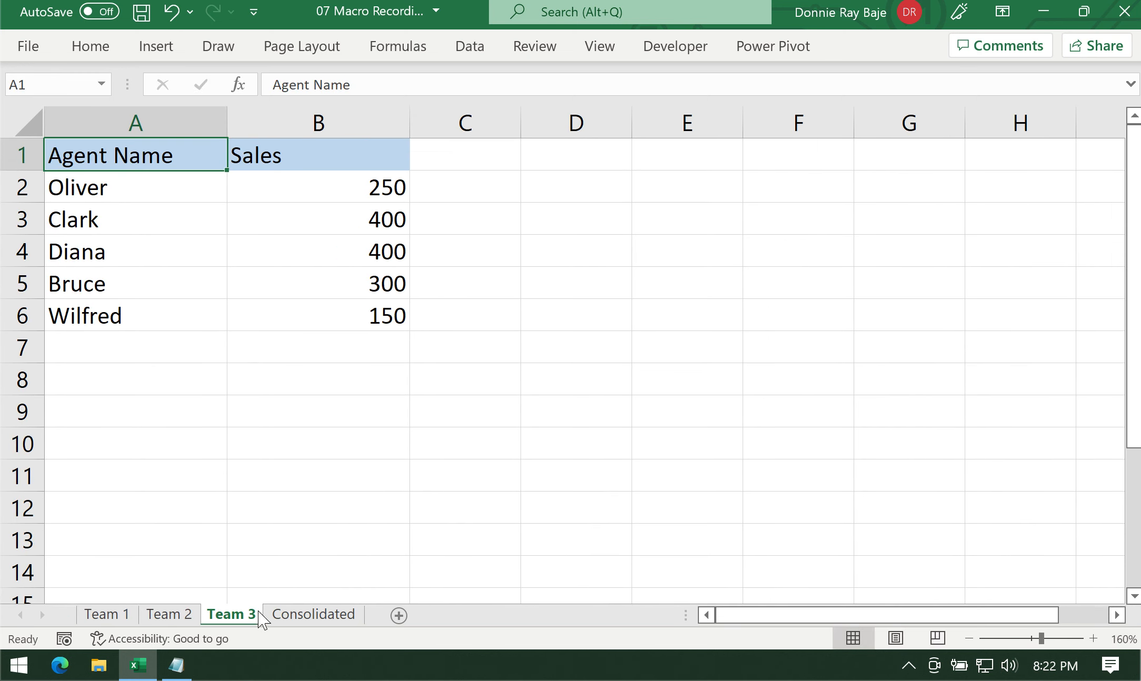
pyautogui.click(316, 614)
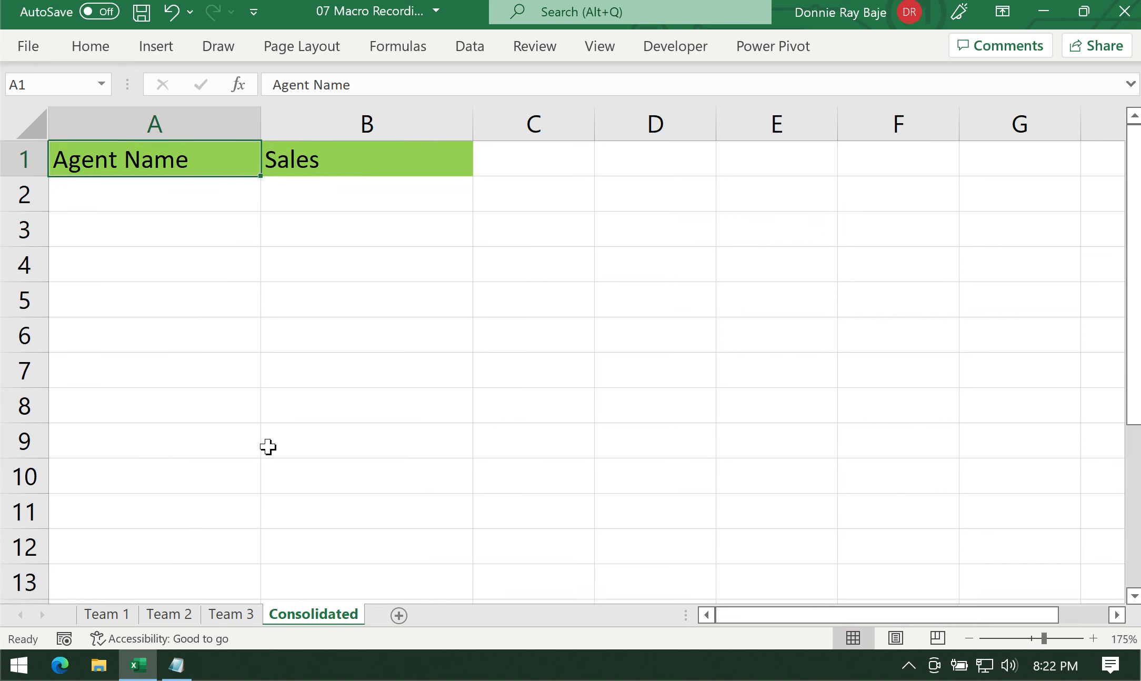
pyautogui.hotkey('ctrl', 'shift', 'c')
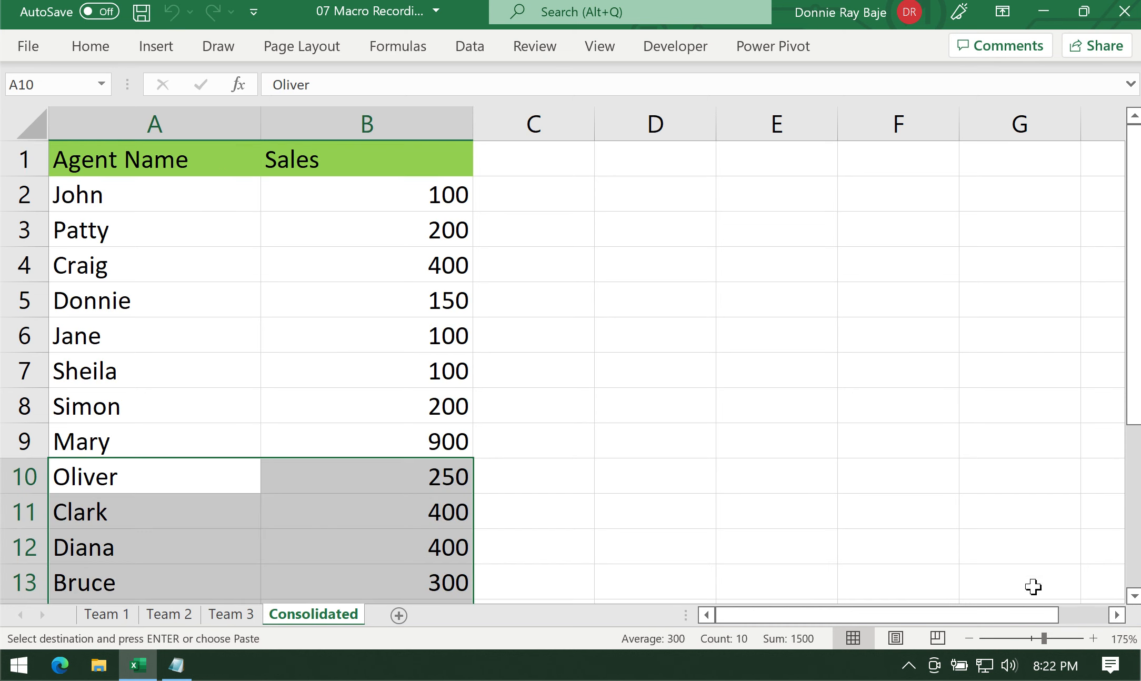
# Review the consolidated rows down to row 14, reselect A1 and save the workbook.
pyautogui.click(1133, 596)
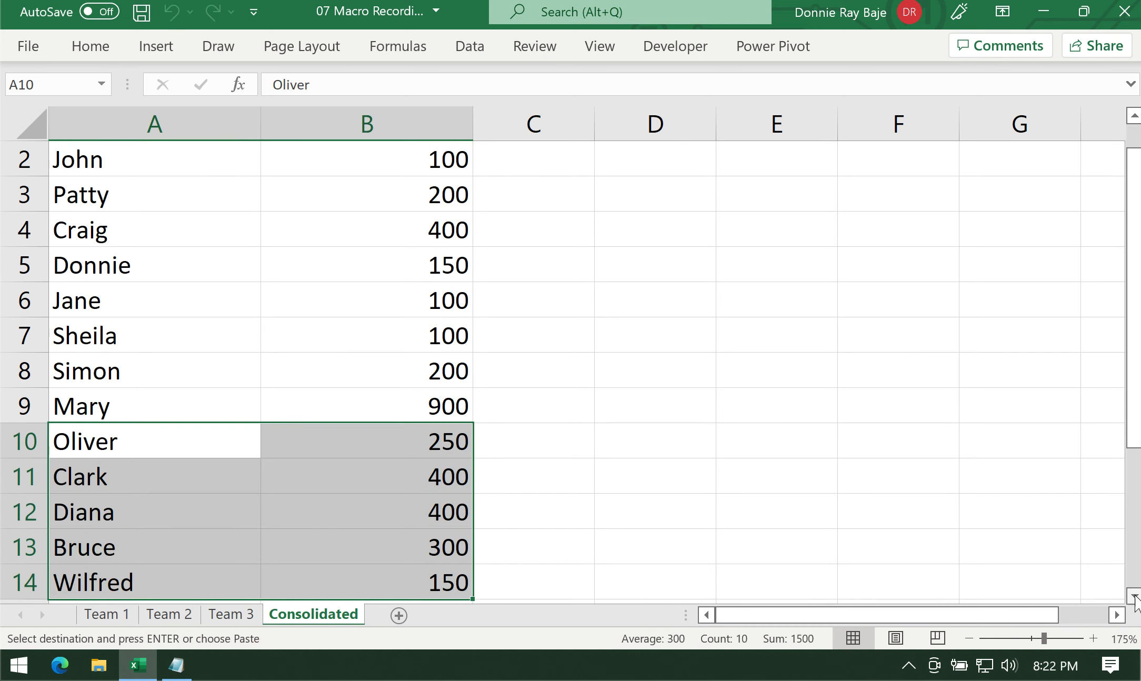
pyautogui.click(792, 409)
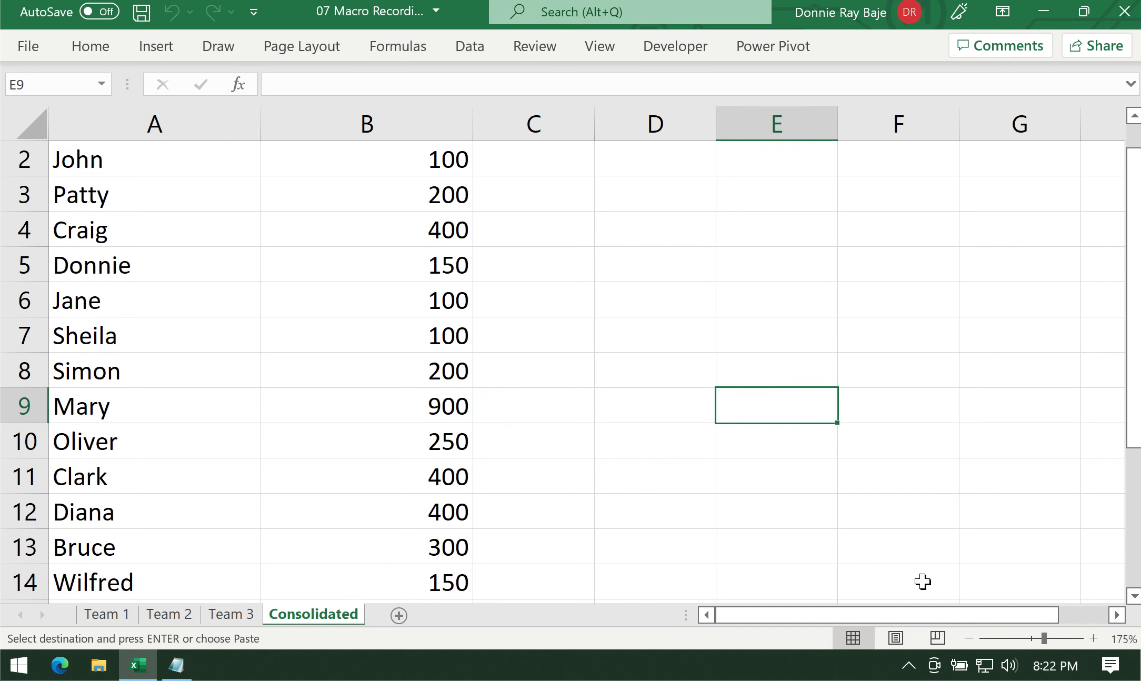
pyautogui.click(972, 638)
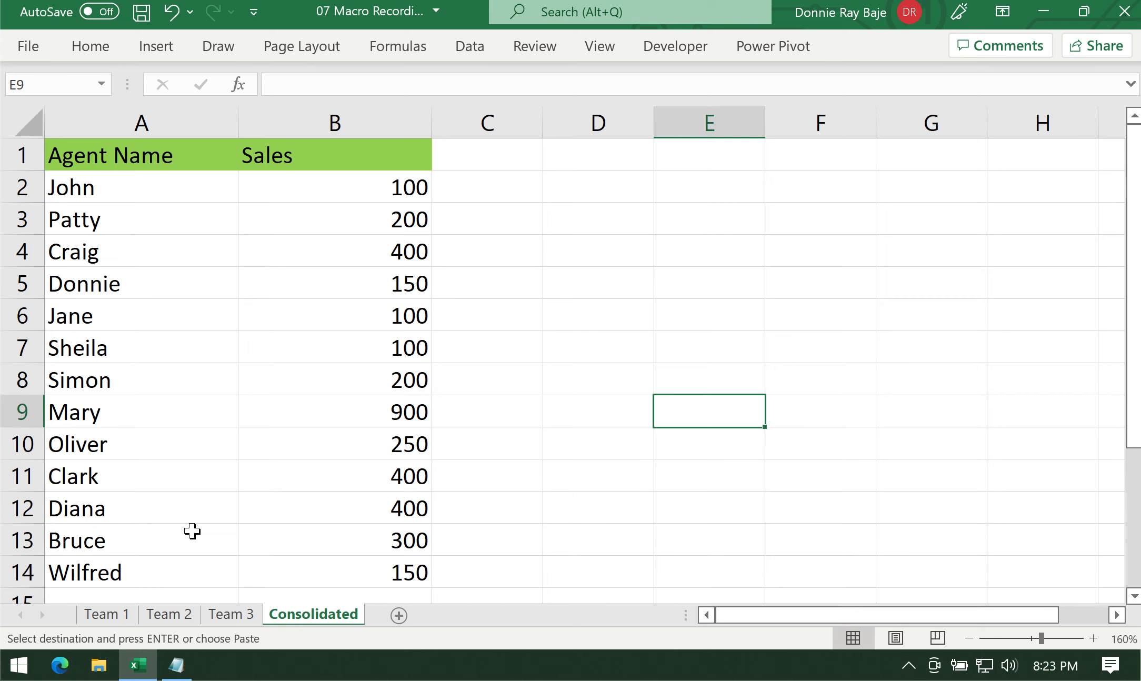
pyautogui.moveTo(157, 196); pyautogui.dragTo(323, 398)
pyautogui.click(200, 192)
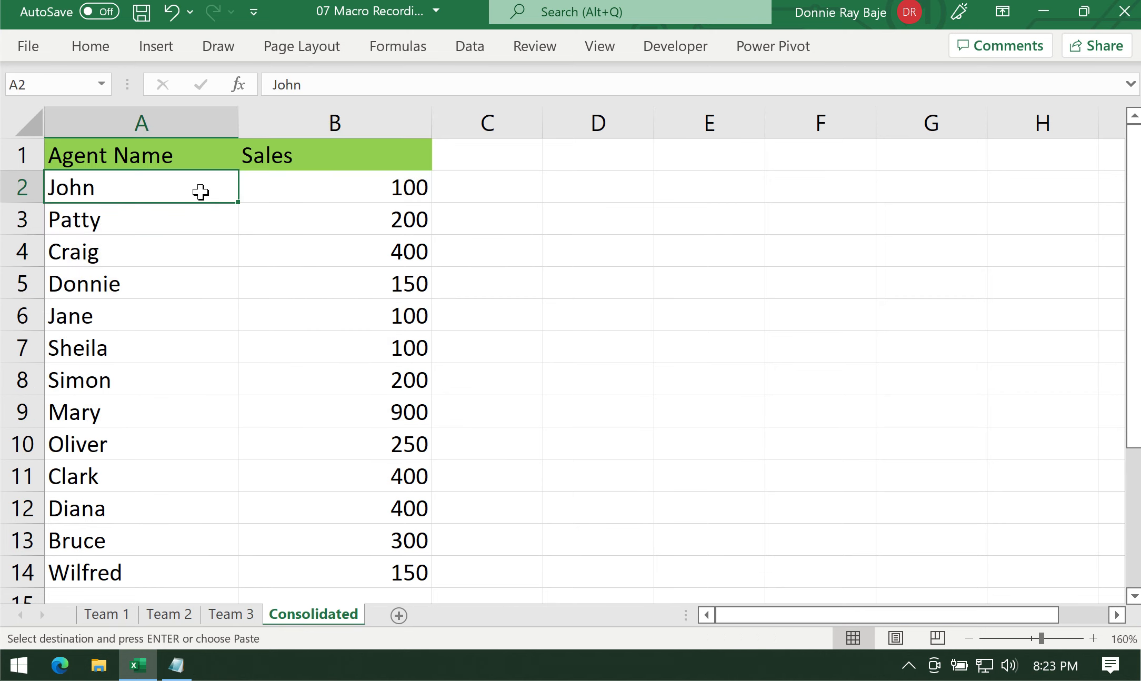
pyautogui.hotkey('ctrl', 'shift', 'Down')
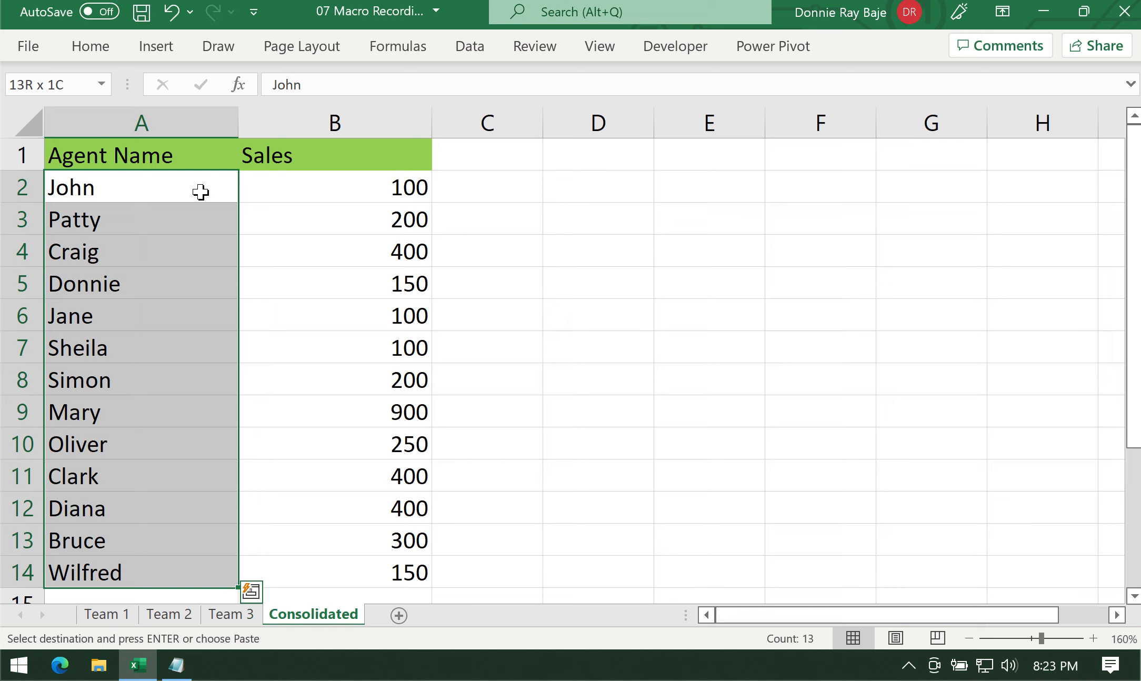
pyautogui.click(198, 154)
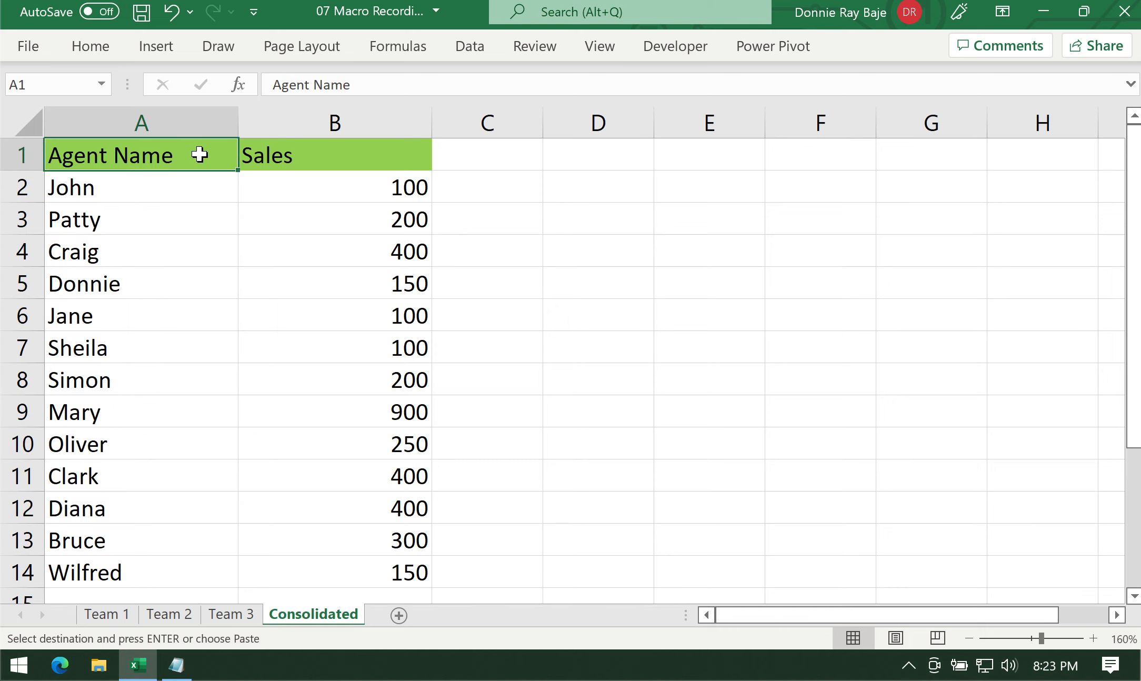
pyautogui.click(141, 13)
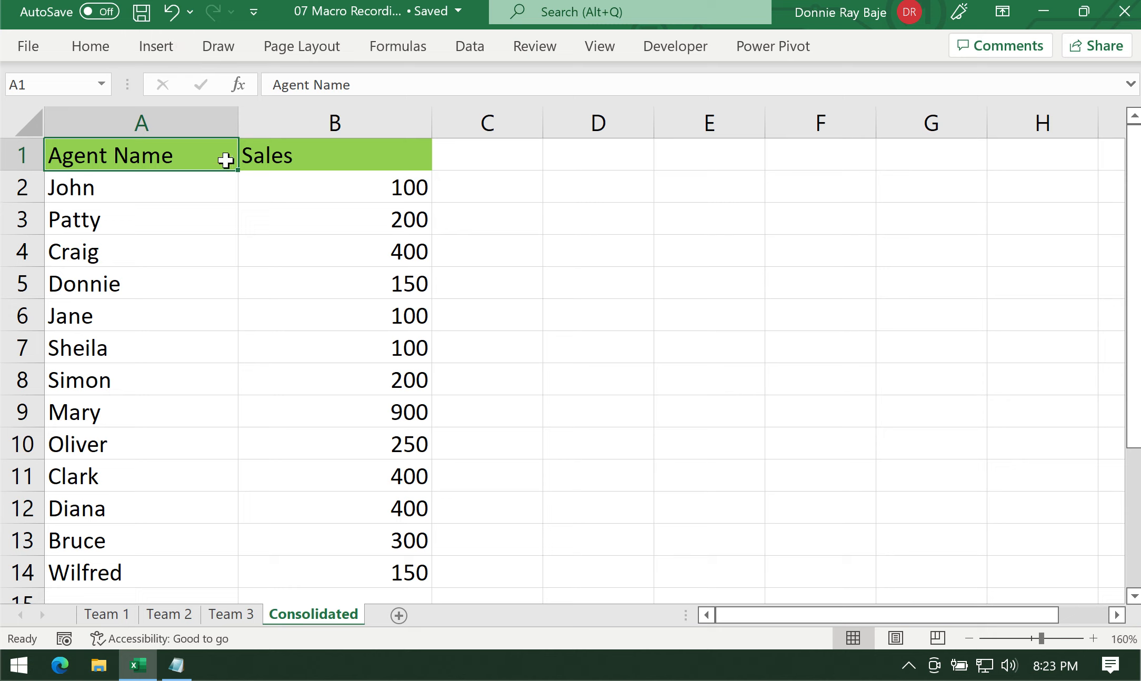
# Clear the contents of A2:B14 on Consolidated and select A1.
pyautogui.click(207, 184)
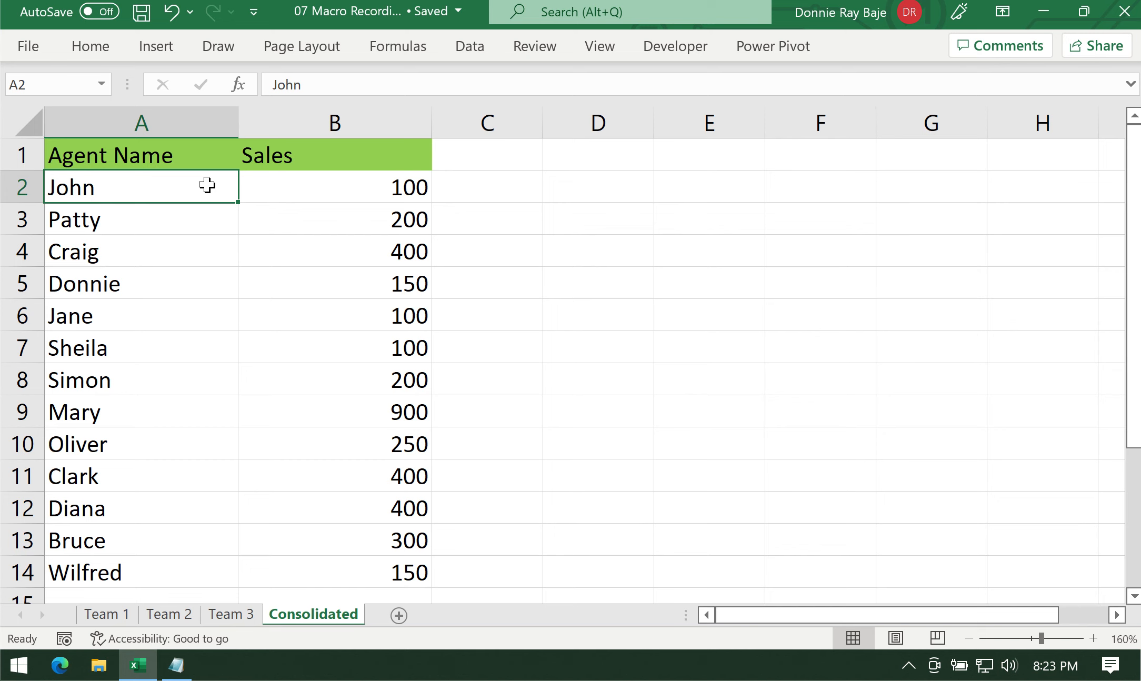
pyautogui.hotkey('ctrl', 'shift', 'Right')
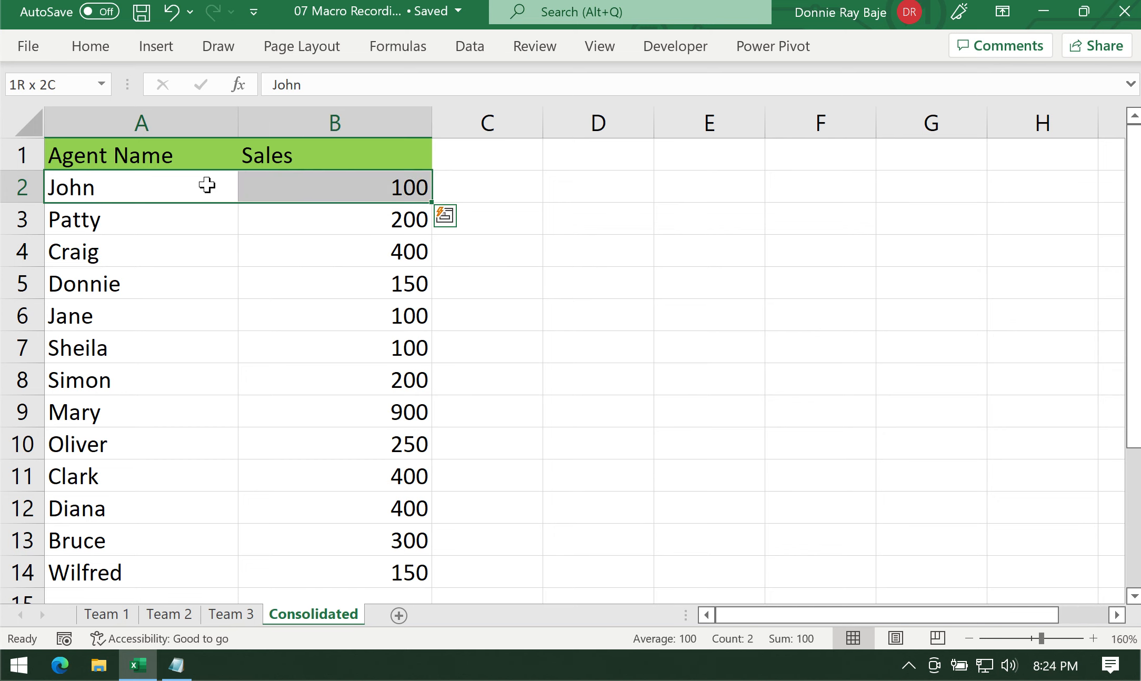
pyautogui.hotkey('ctrl', 'shift', 'Down')
pyautogui.rightClick(217, 231)
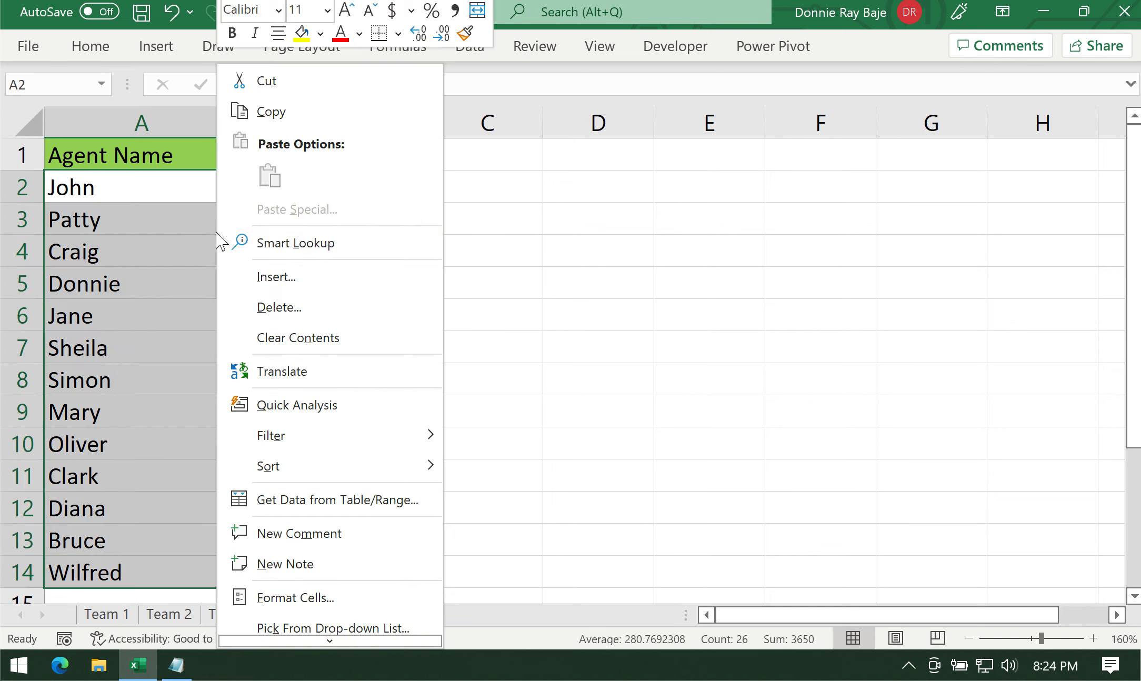
pyautogui.click(312, 339)
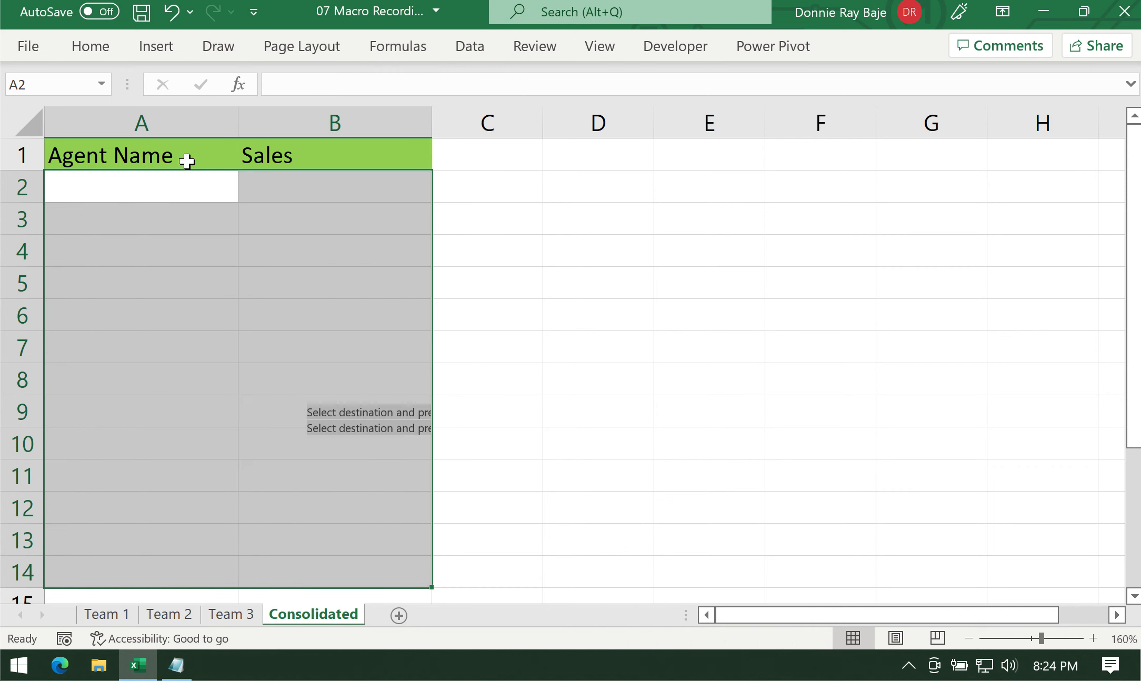
pyautogui.click(183, 156)
# Set the active cell to A1 on all three team sheets and return to Consolidated.
pyautogui.click(107, 614)
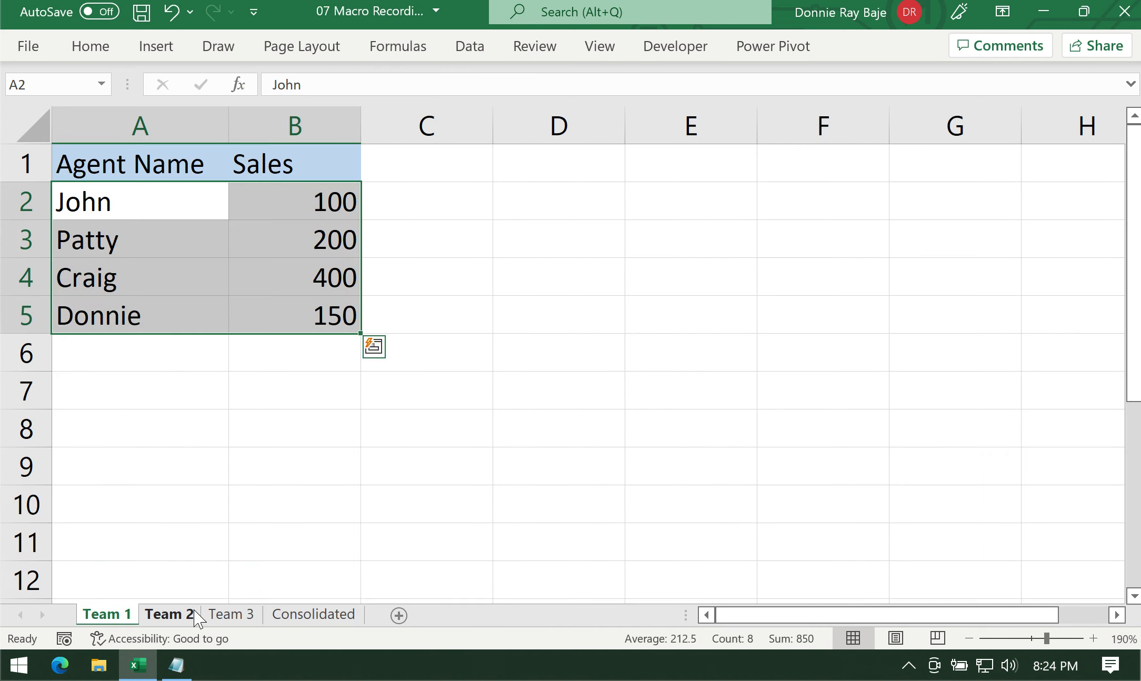
pyautogui.click(149, 150)
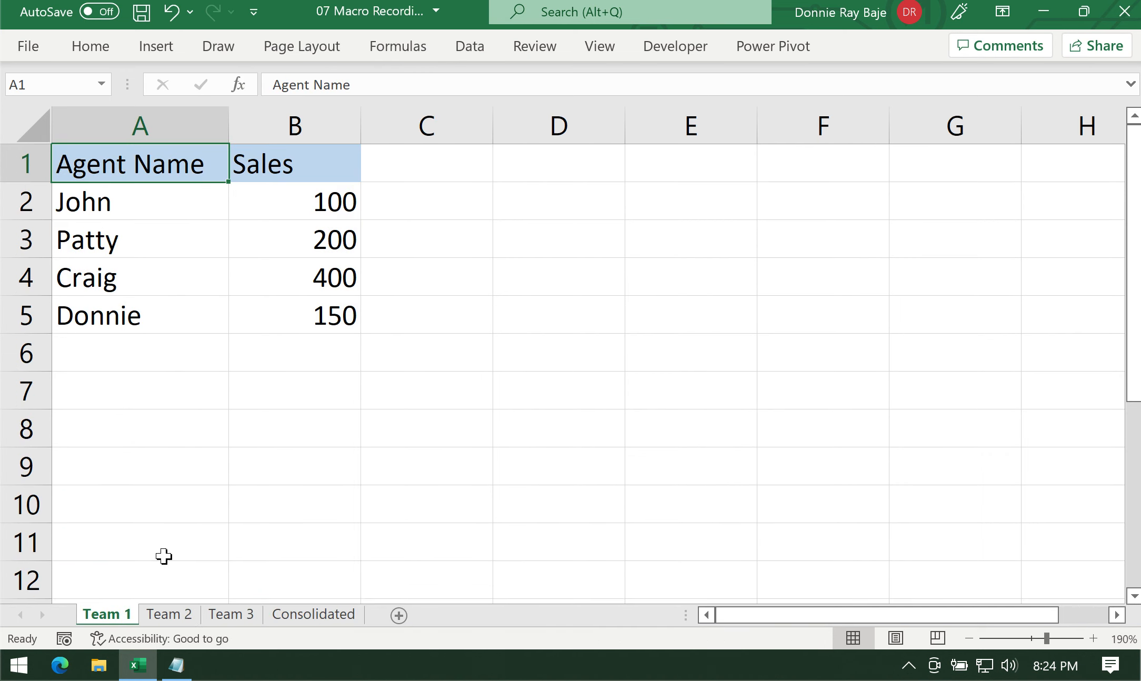
pyautogui.click(169, 614)
pyautogui.click(187, 160)
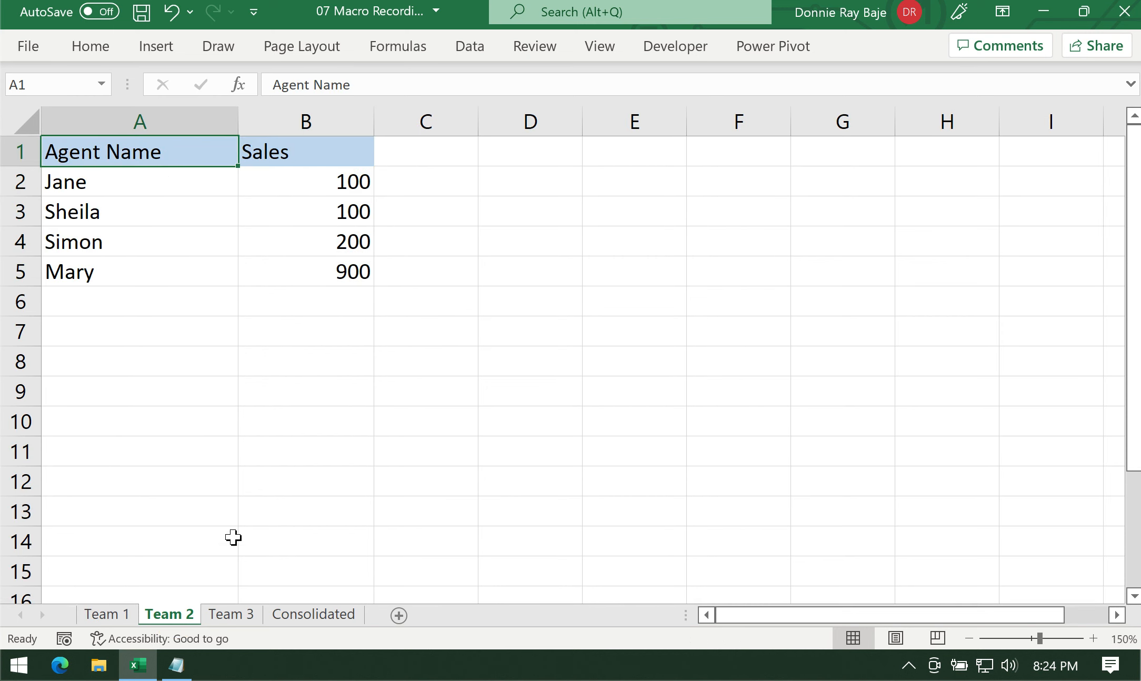
pyautogui.click(232, 614)
pyautogui.click(178, 156)
pyautogui.click(290, 614)
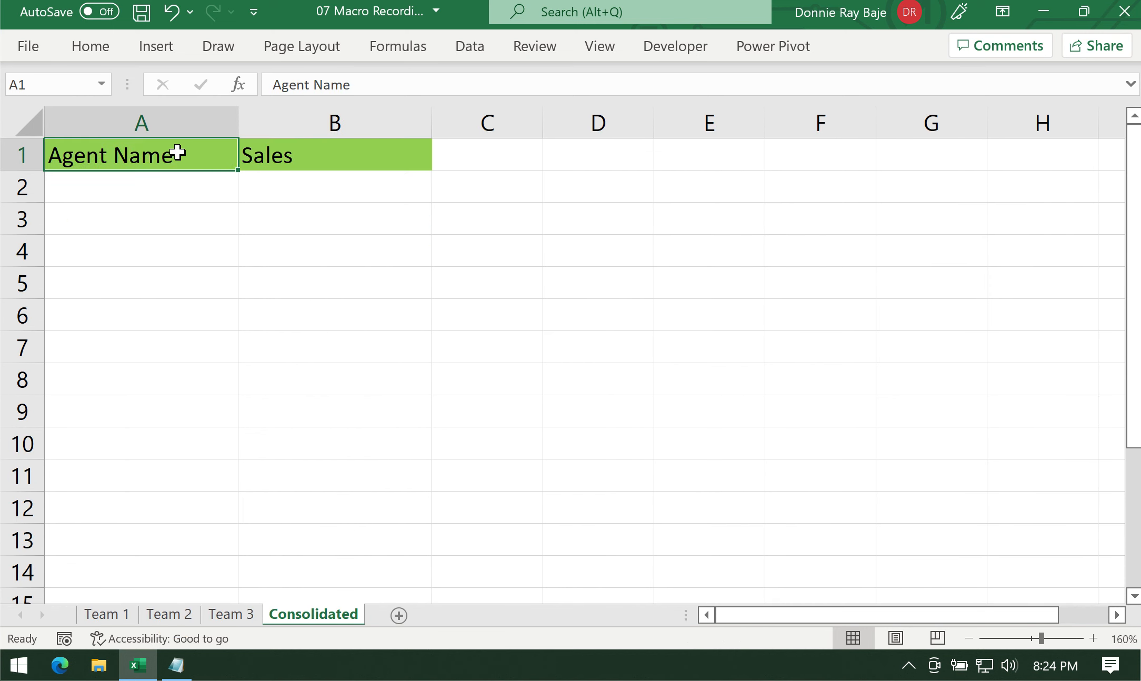
# Inspect the list of actions that can be undone on Consolidated and close it without undoing anything.
pyautogui.click(189, 14)
pyautogui.click(190, 15)
pyautogui.click(173, 151)
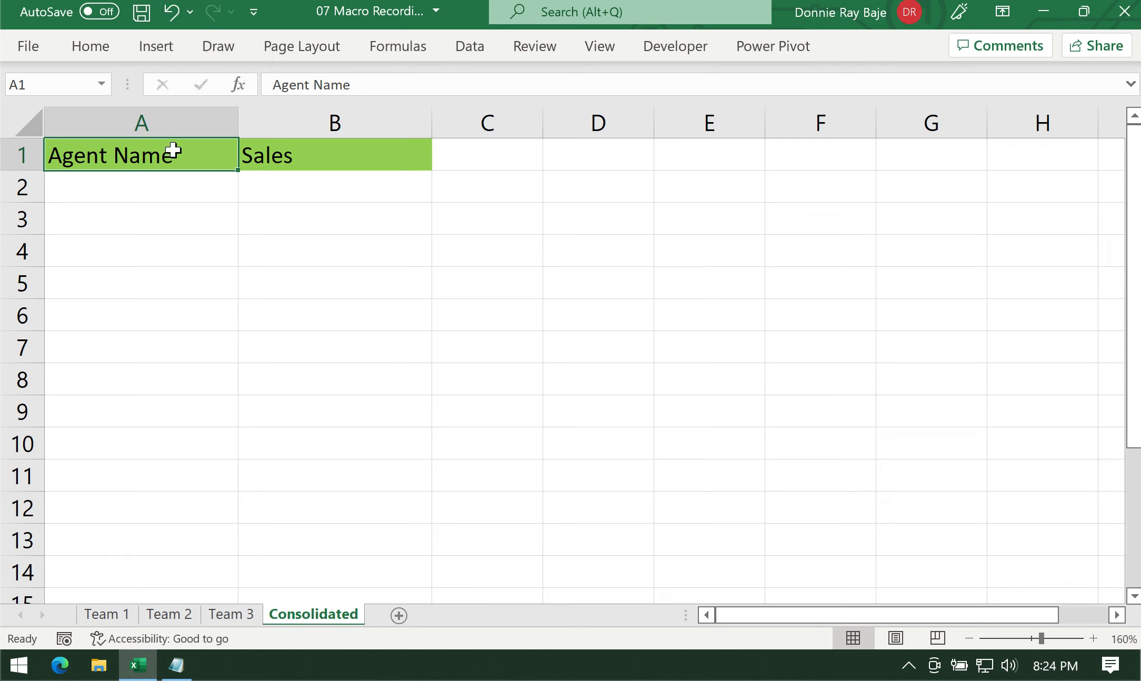
pyautogui.click(189, 20)
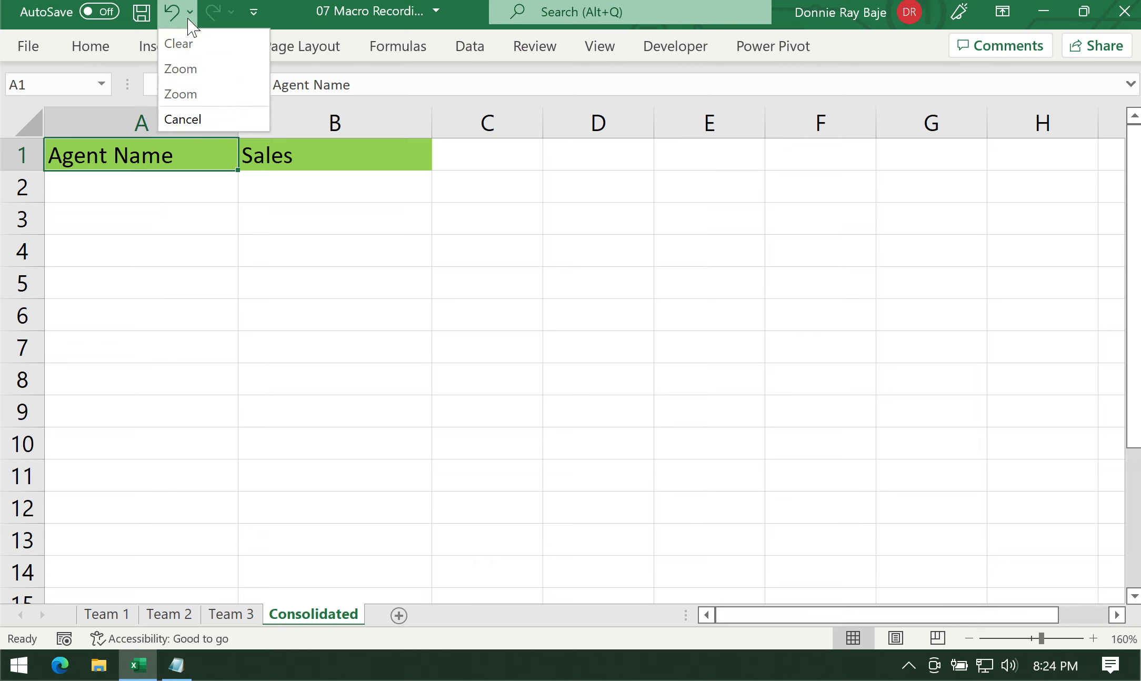
pyautogui.click(189, 20)
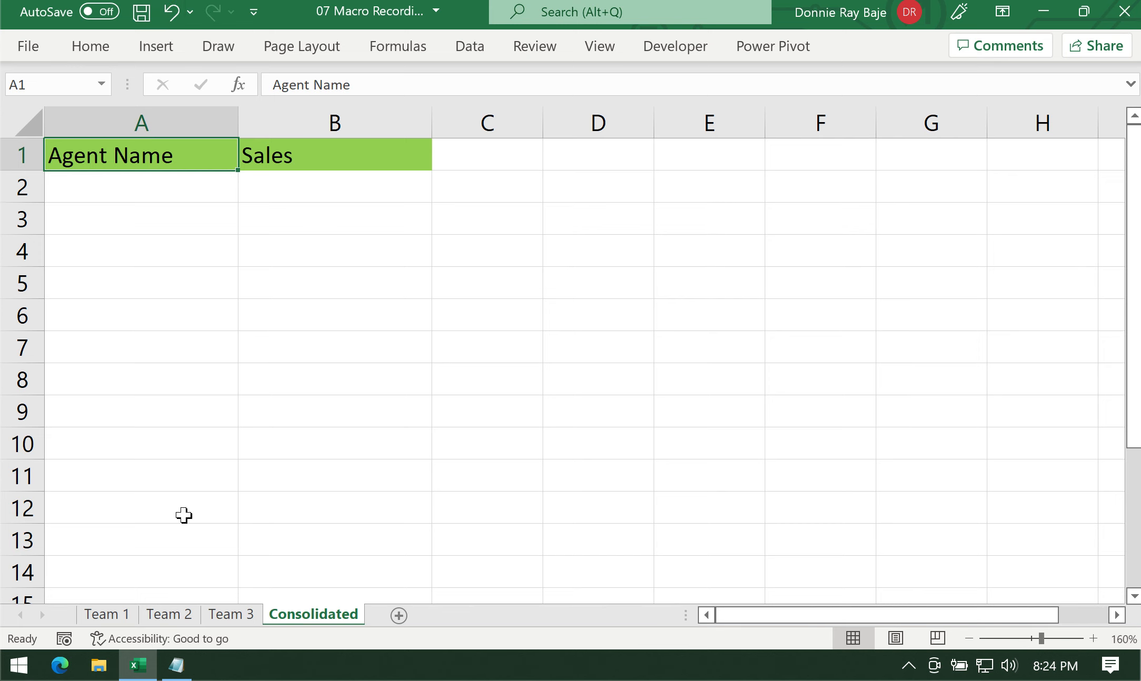
# Check the Team 1, Team 2 and Team 3 sheets in turn and return to the Consolidated sheet.
pyautogui.scroll(-2, 183, 514)
pyautogui.scroll(2, 178, 487)
pyautogui.click(112, 614)
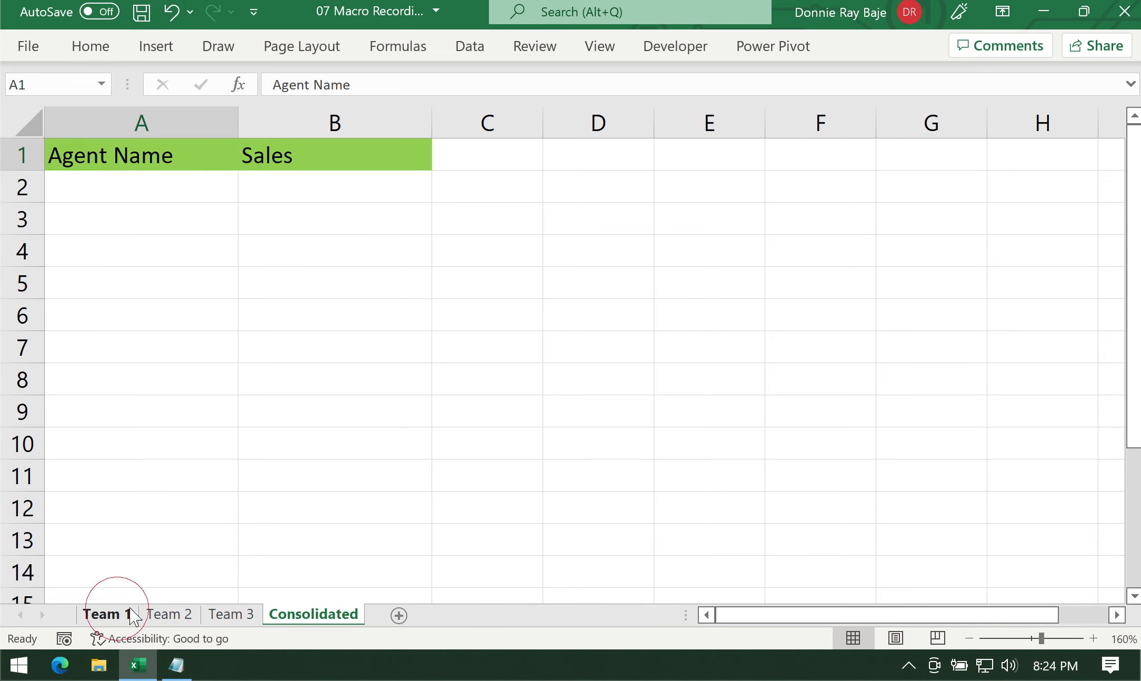
pyautogui.click(171, 614)
pyautogui.click(233, 617)
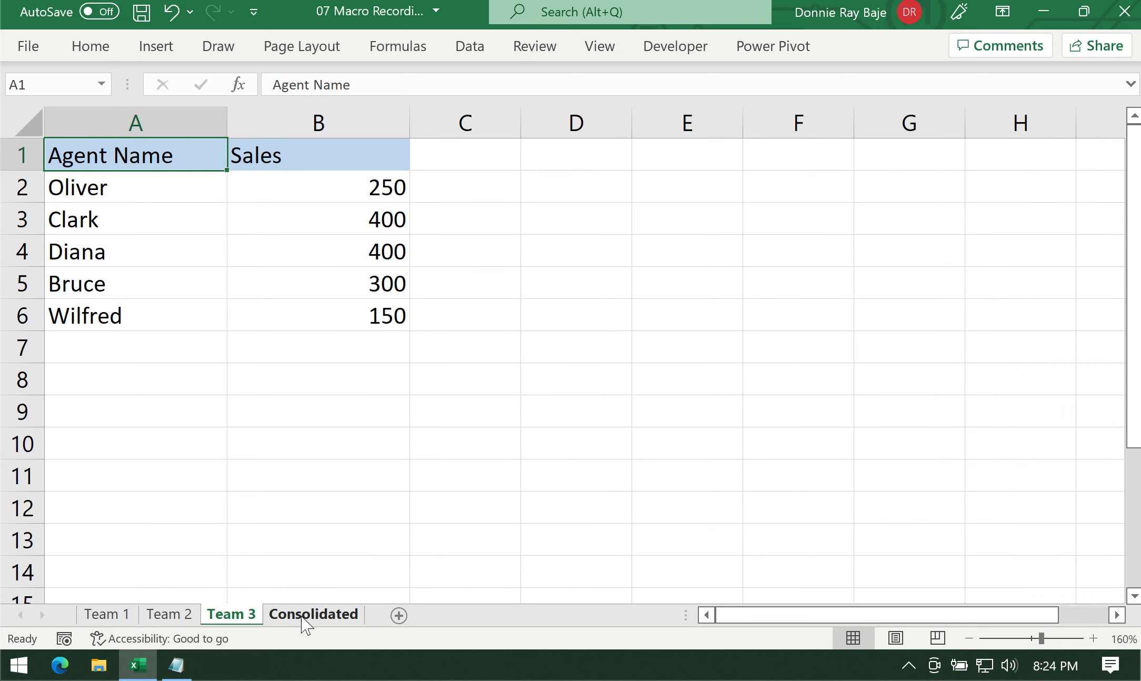
pyautogui.click(310, 615)
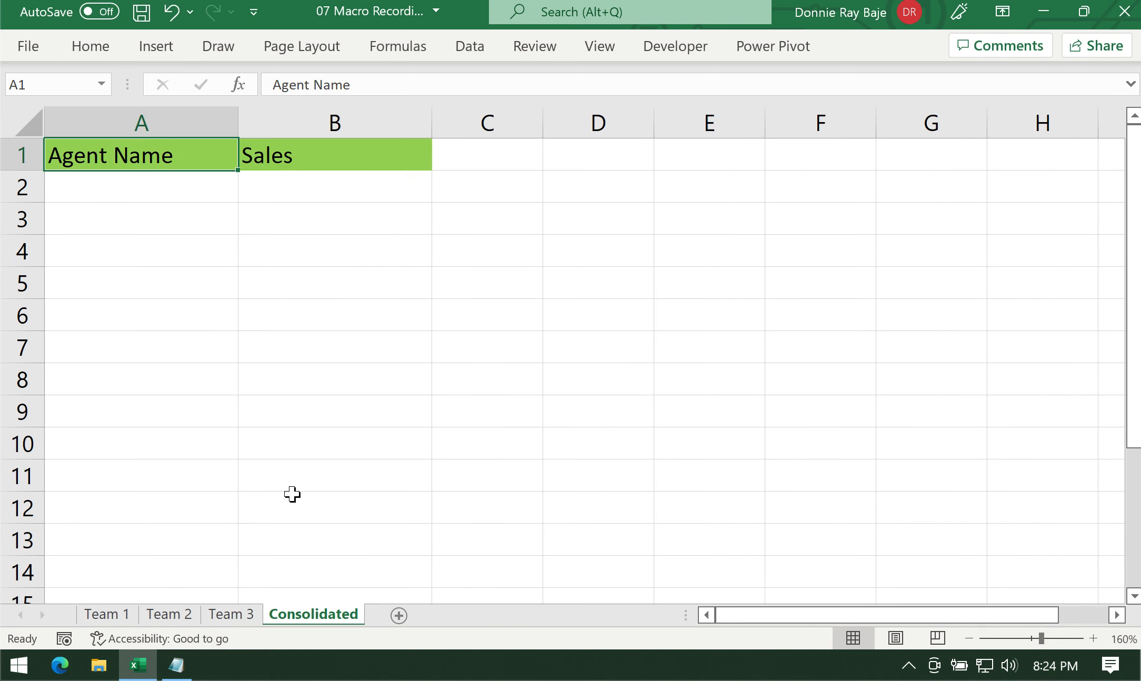
# Run the CONSOLIDATORV2 macro to fill Consolidated with all three teams' rows, and select cell A1.
pyautogui.hotkey('ctrl', 'shift', 'c')
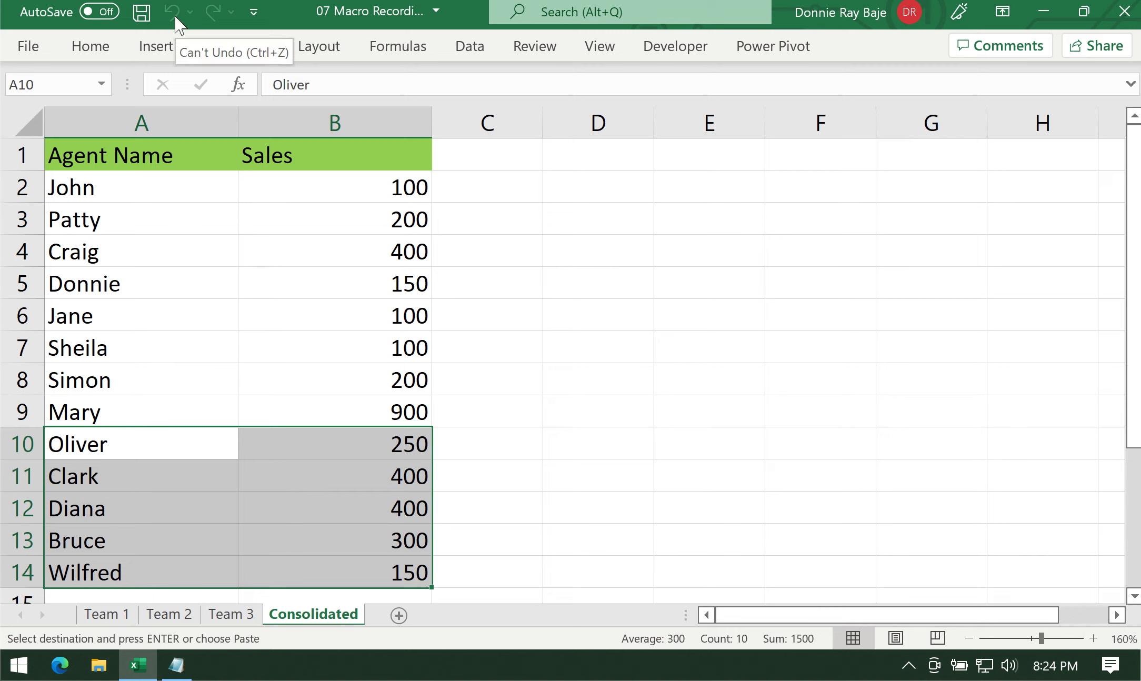
pyautogui.click(328, 270)
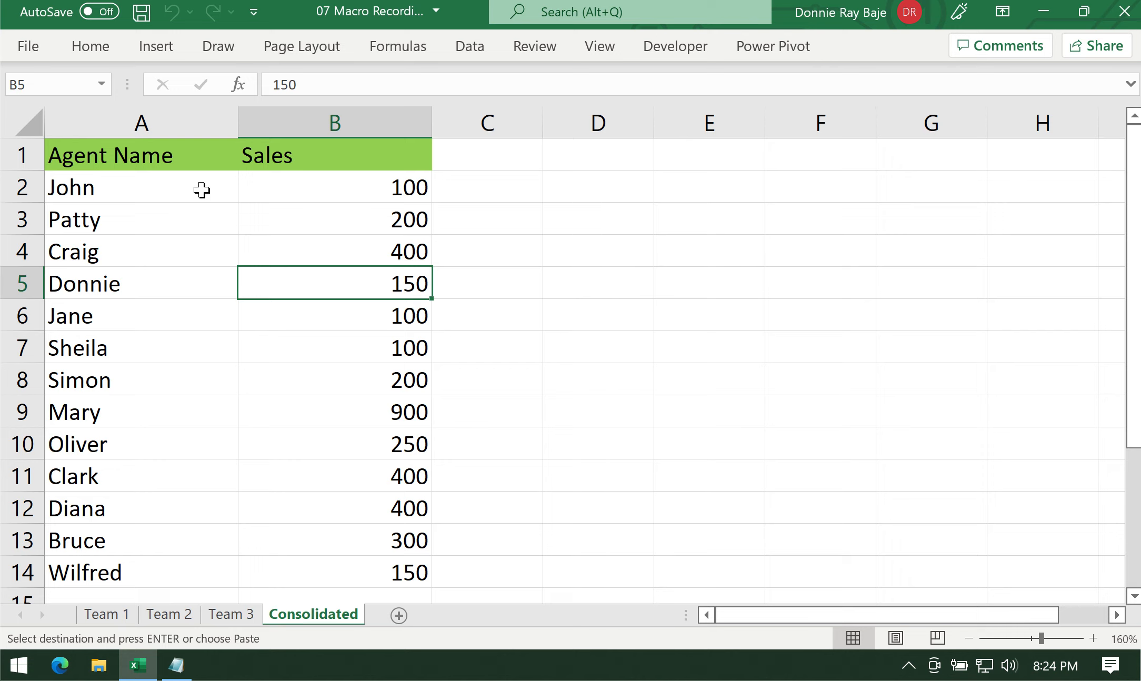
pyautogui.click(192, 163)
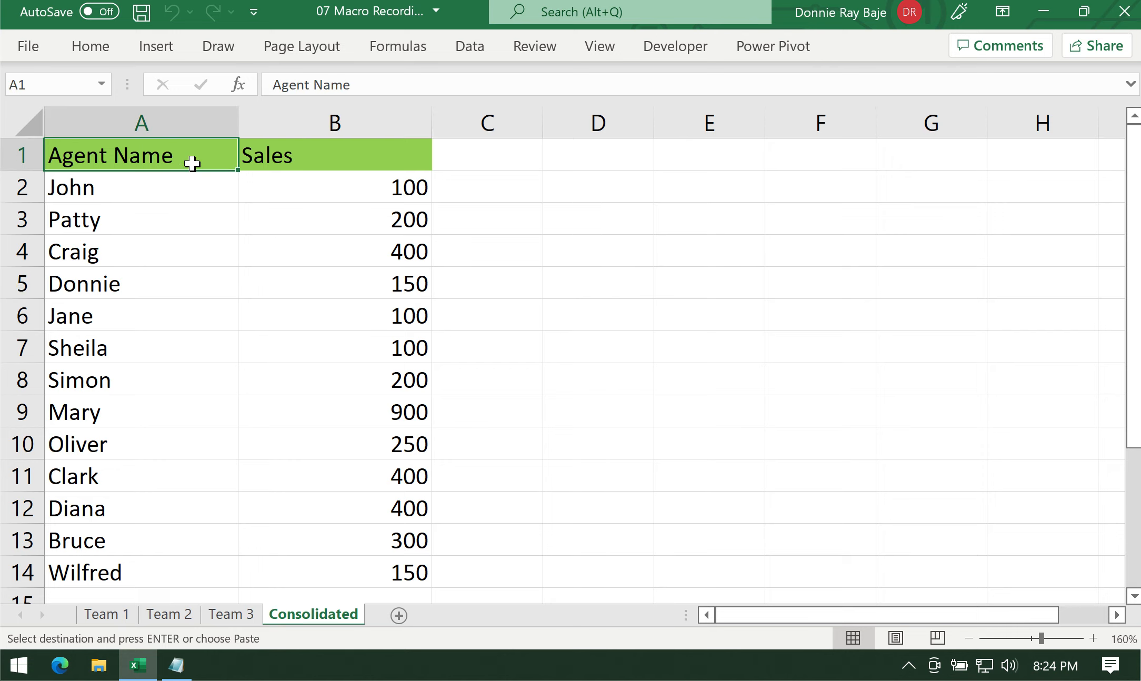